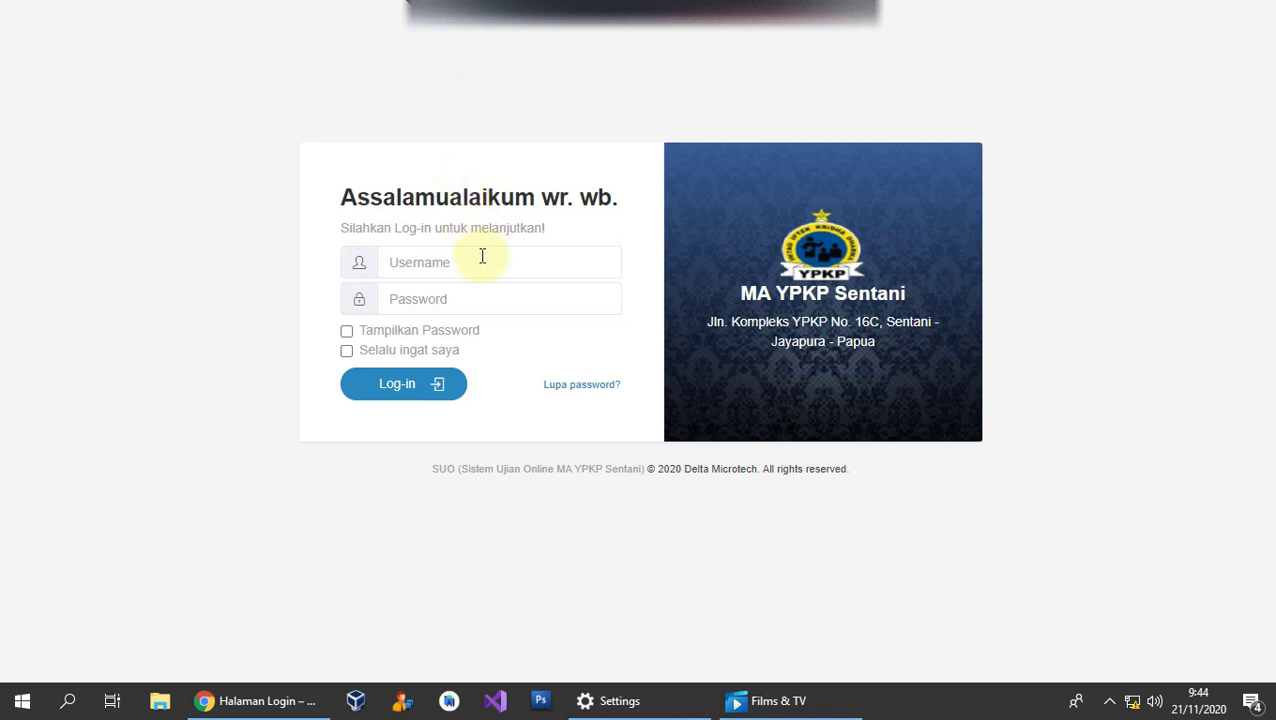
Log in to FlyExam by entering the teacher username and password and submitting.
{"action": "left_click", "coordinate": [541, 88]}
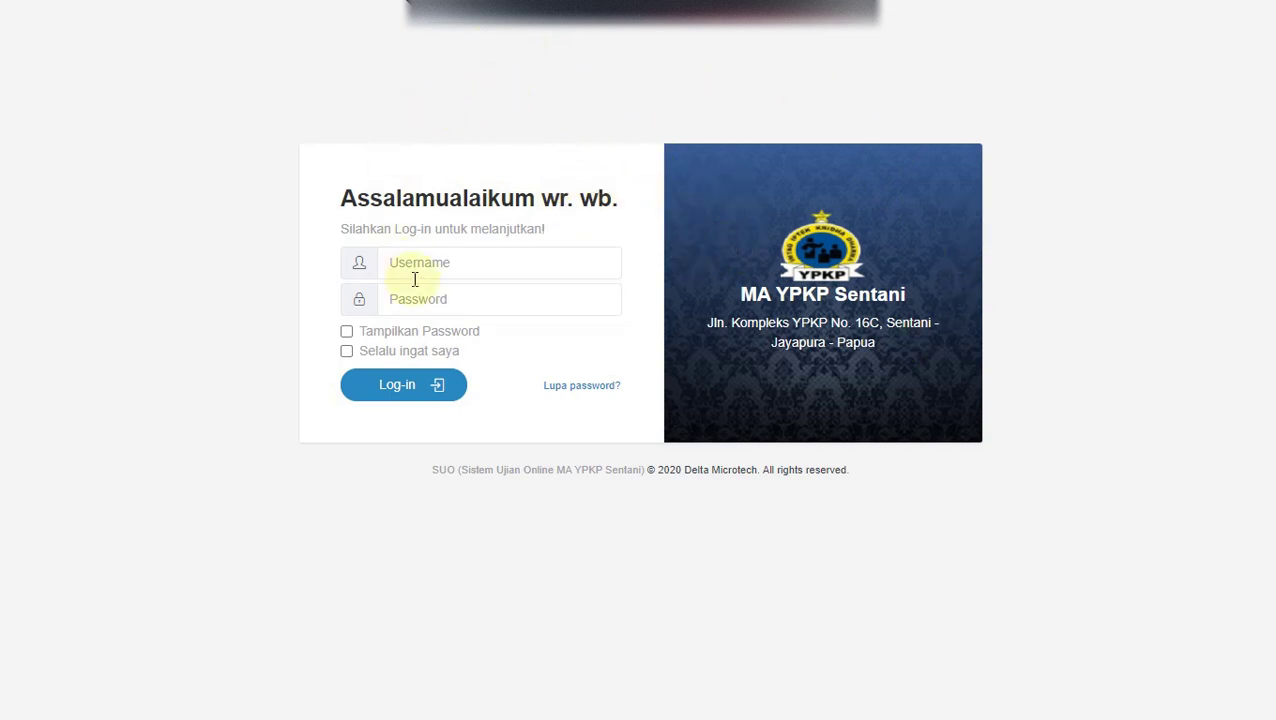
{"action": "left_click", "coordinate": [466, 263]}
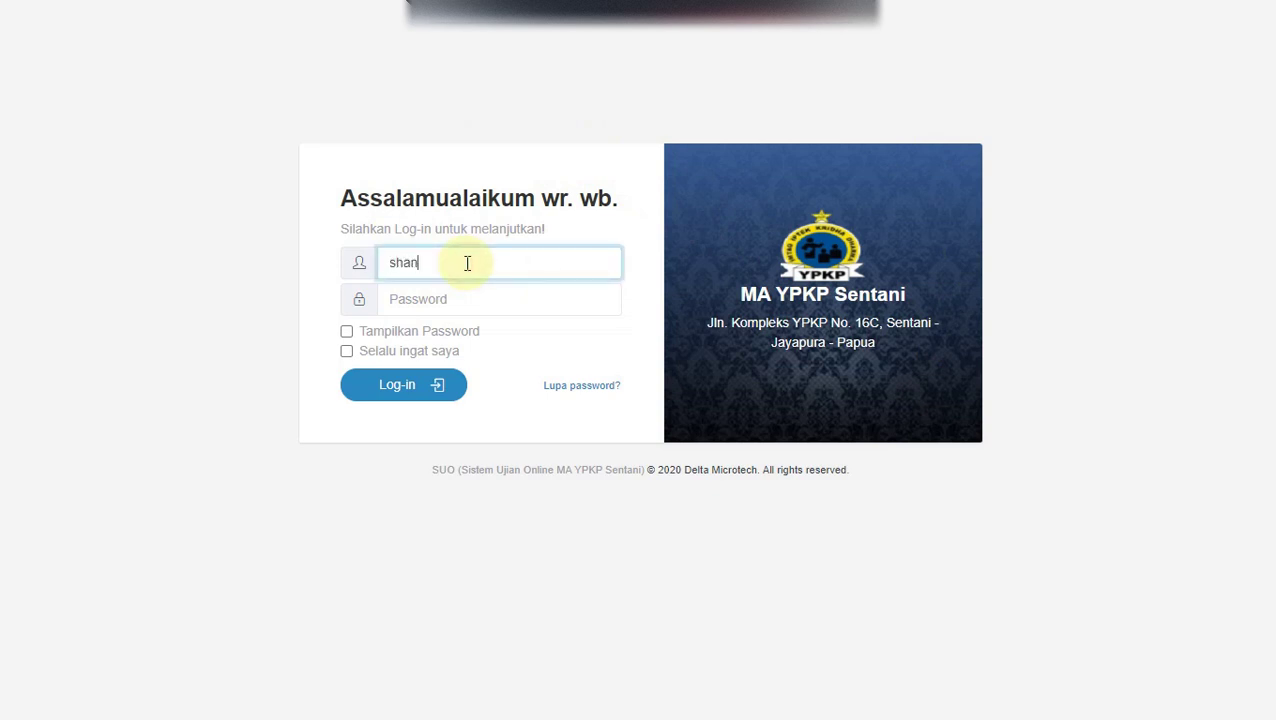
{"action": "key", "text": "Tab"}
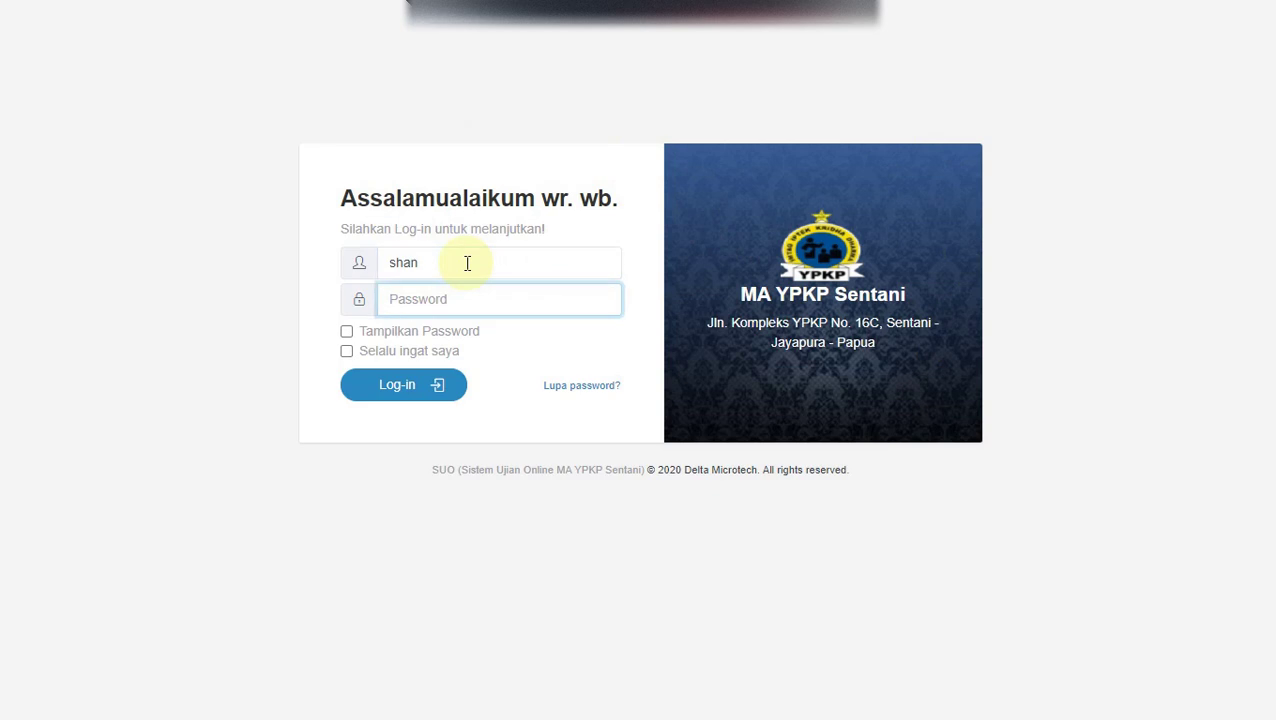
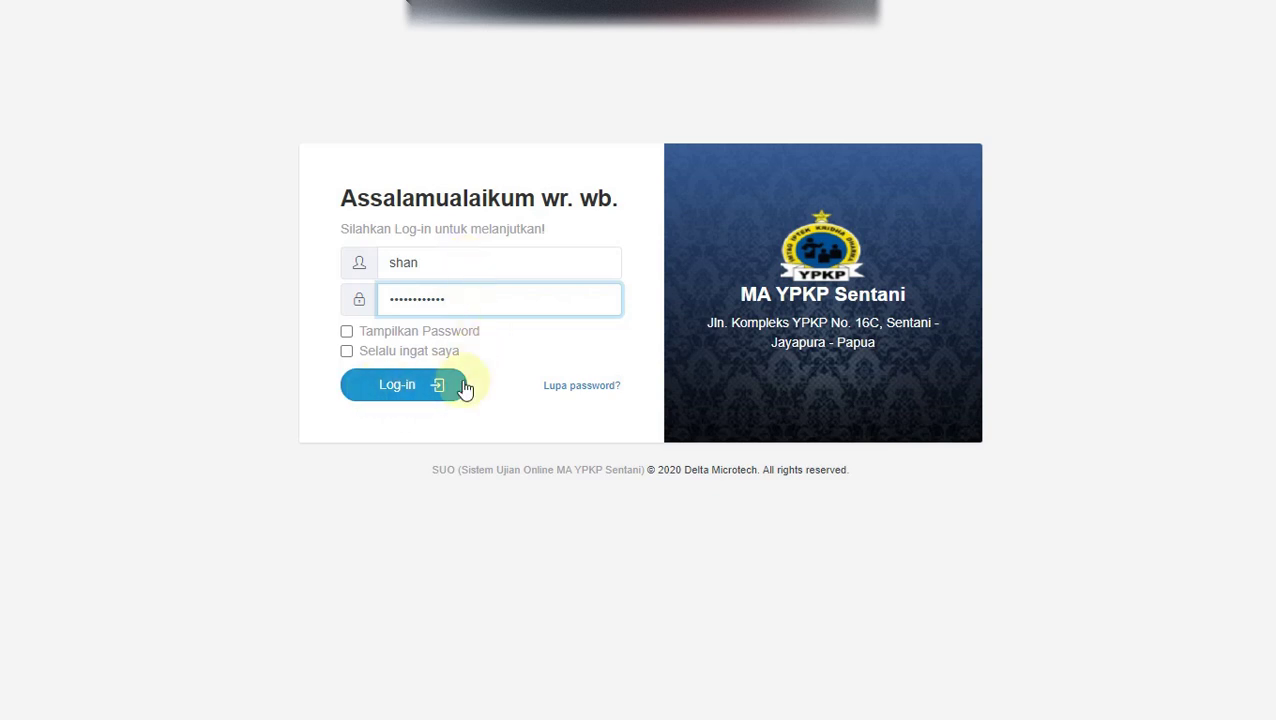
{"action": "left_click", "coordinate": [405, 395]}
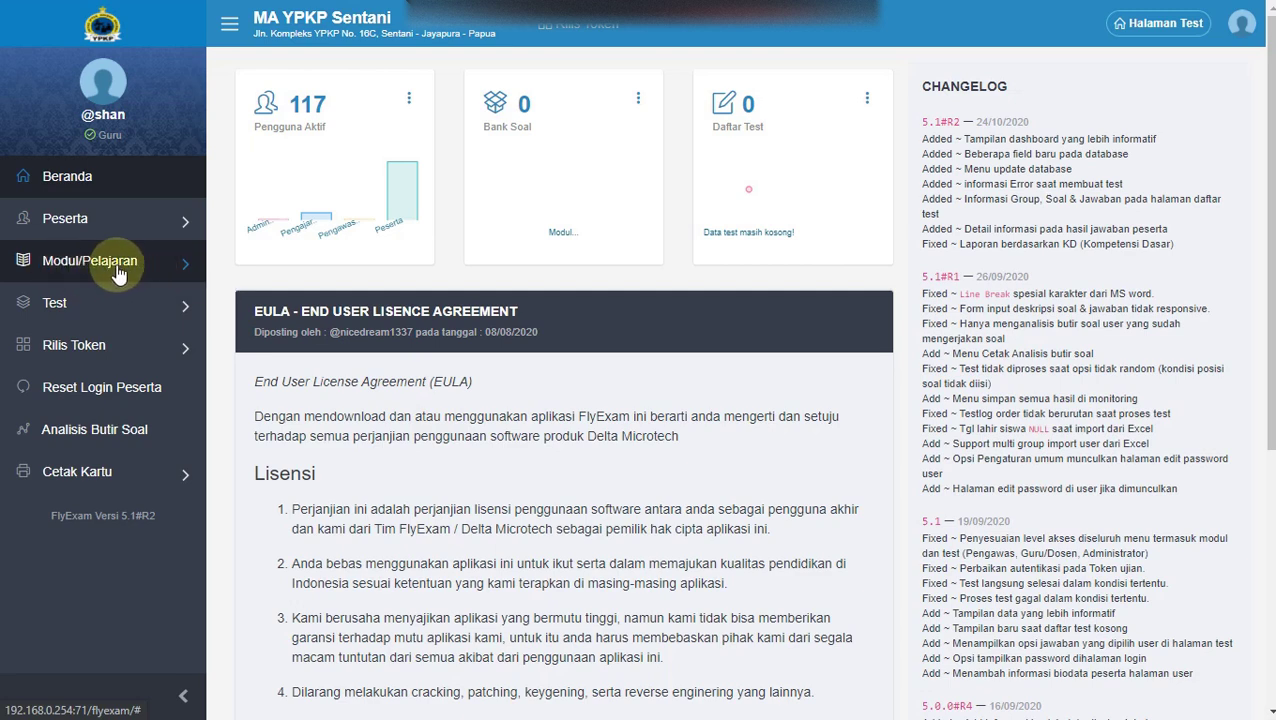
Expand the Modul/Pelajaran submenu in the FlyExam sidebar.
{"action": "left_click", "coordinate": [117, 271]}
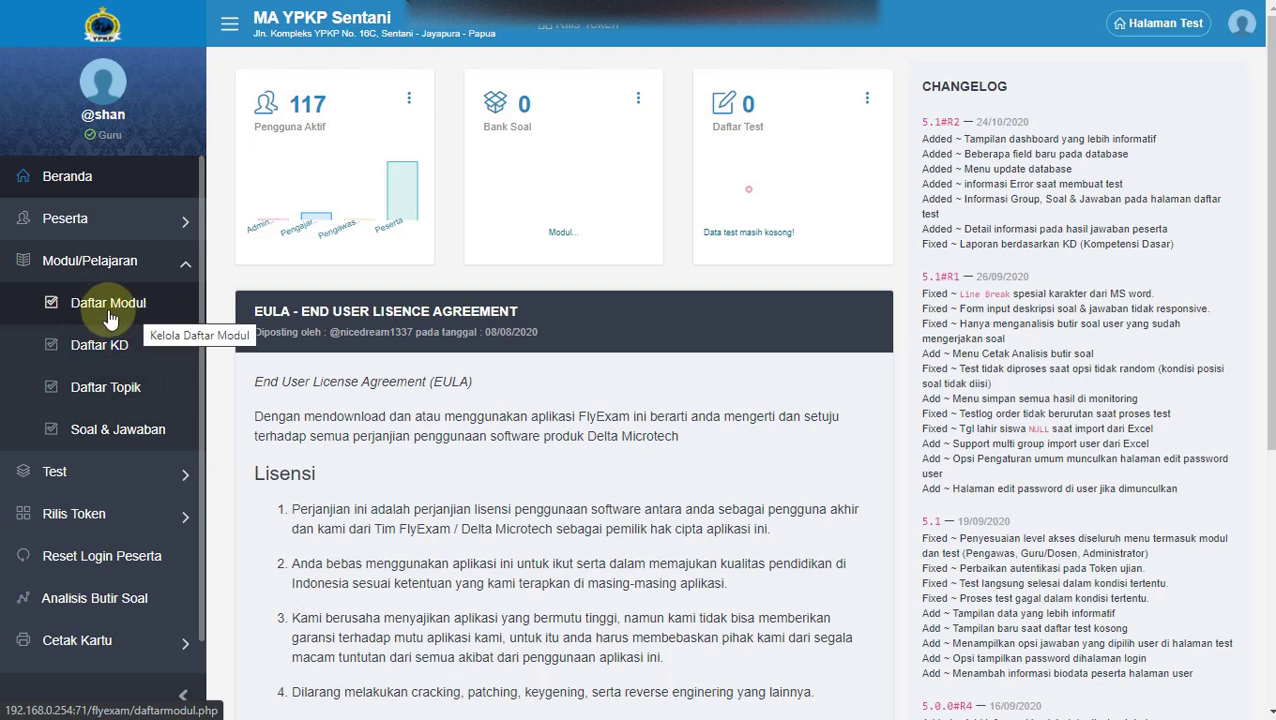
In Daftar Modul, add two modules: 'fisika X' and 'Fisika XI'.
{"action": "left_click", "coordinate": [92, 305]}
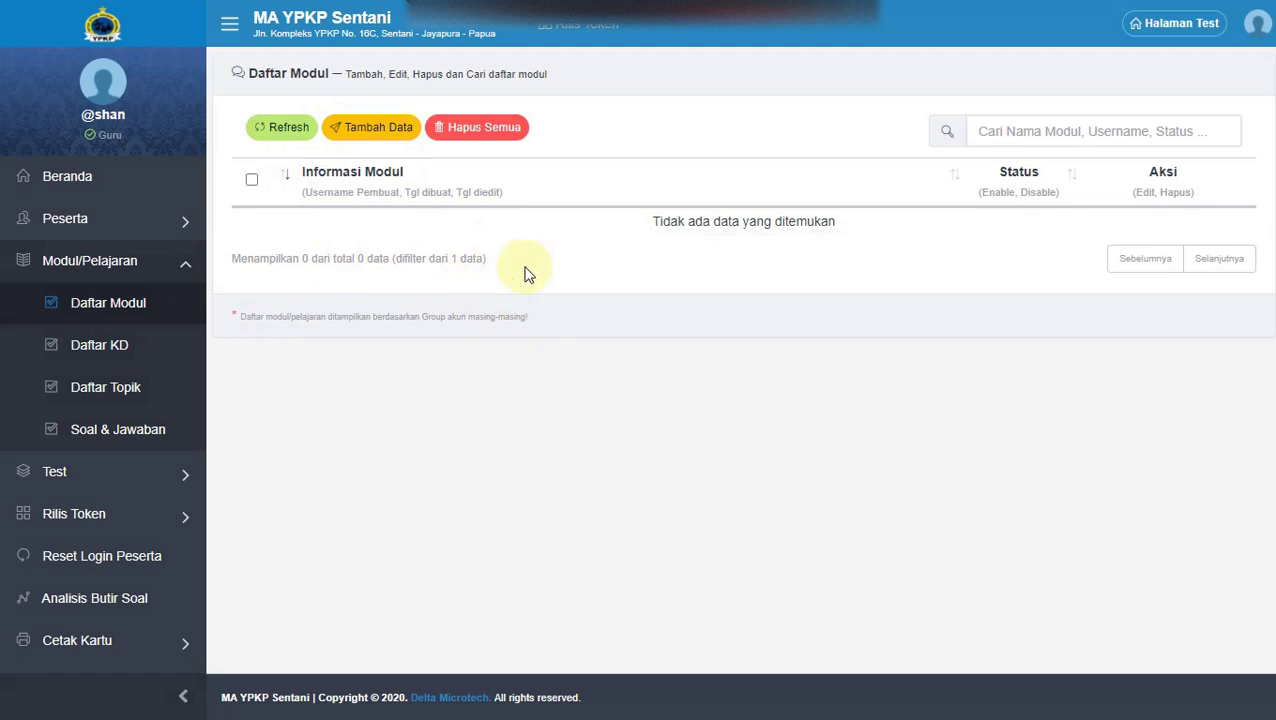
{"action": "left_click", "coordinate": [375, 134]}
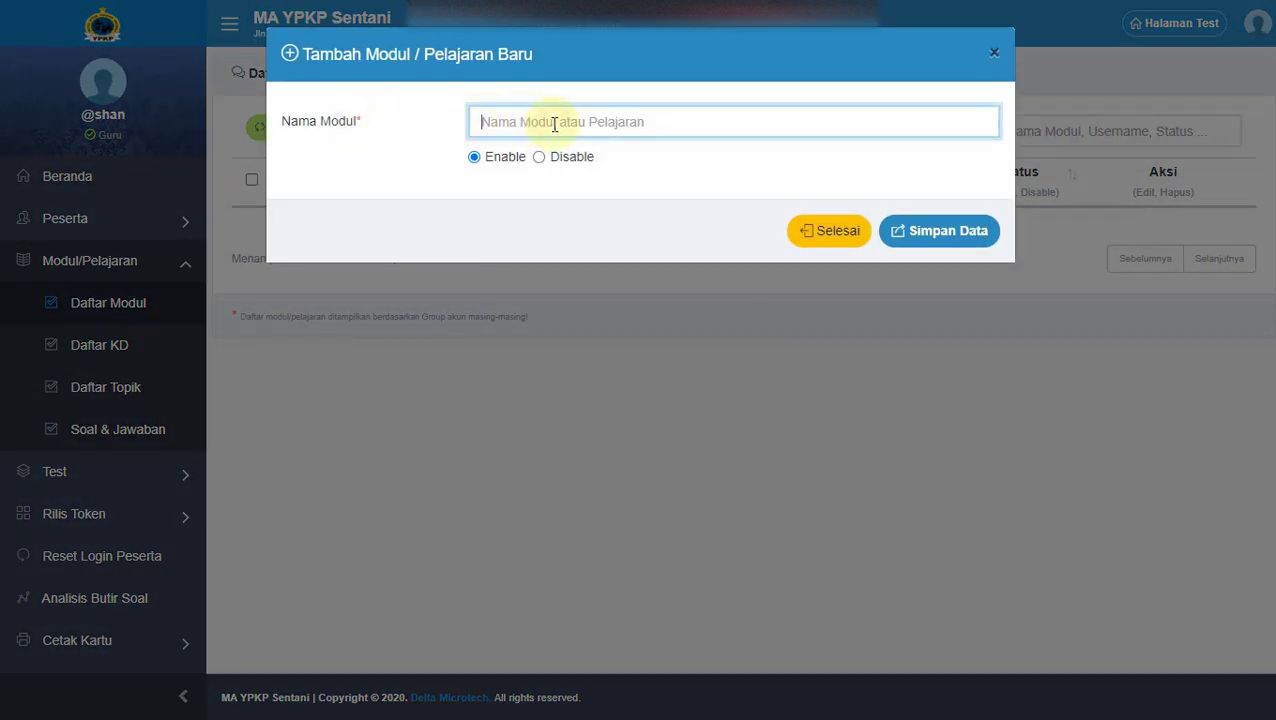
{"action": "type", "text": "t"}
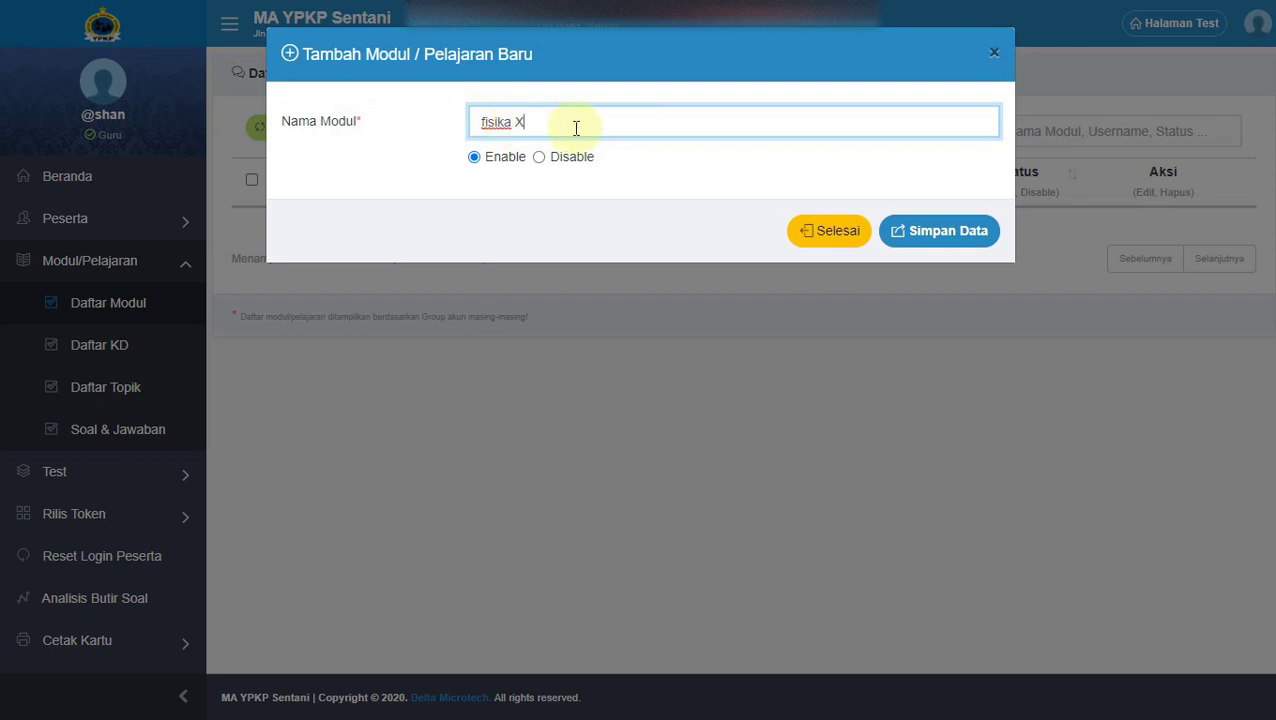
{"action": "left_click", "coordinate": [933, 236]}
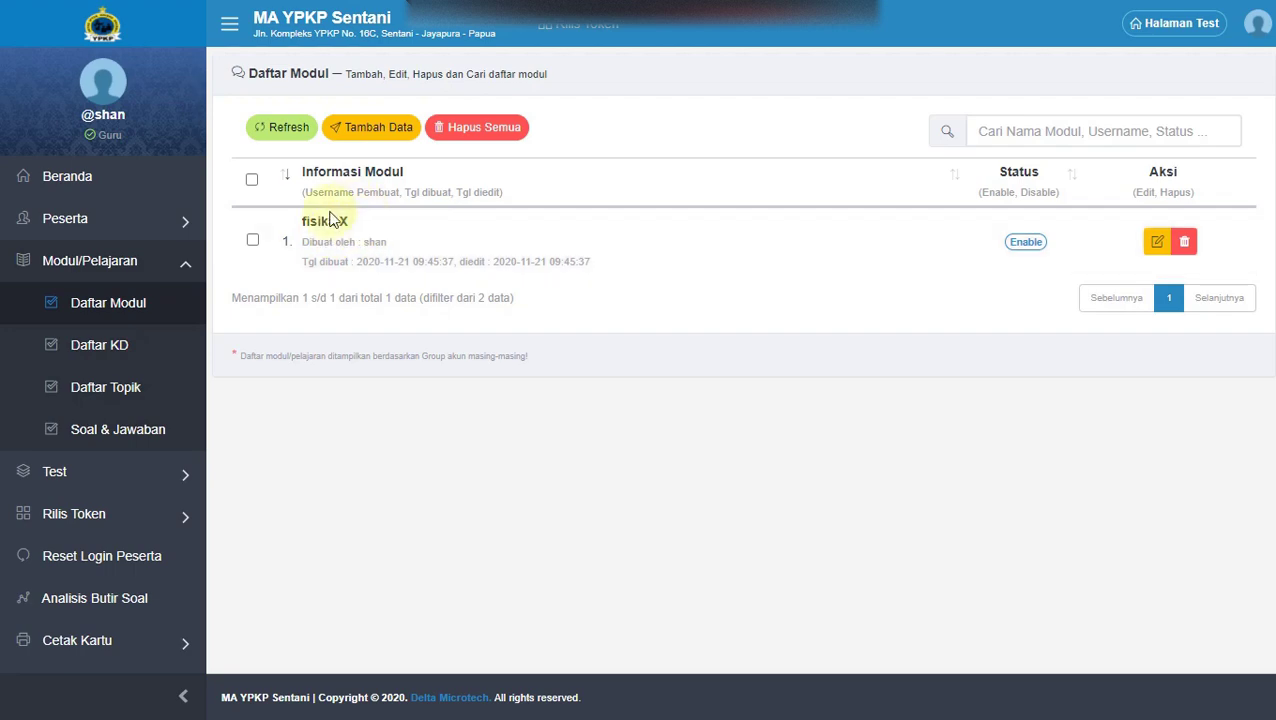
{"action": "left_click", "coordinate": [376, 130]}
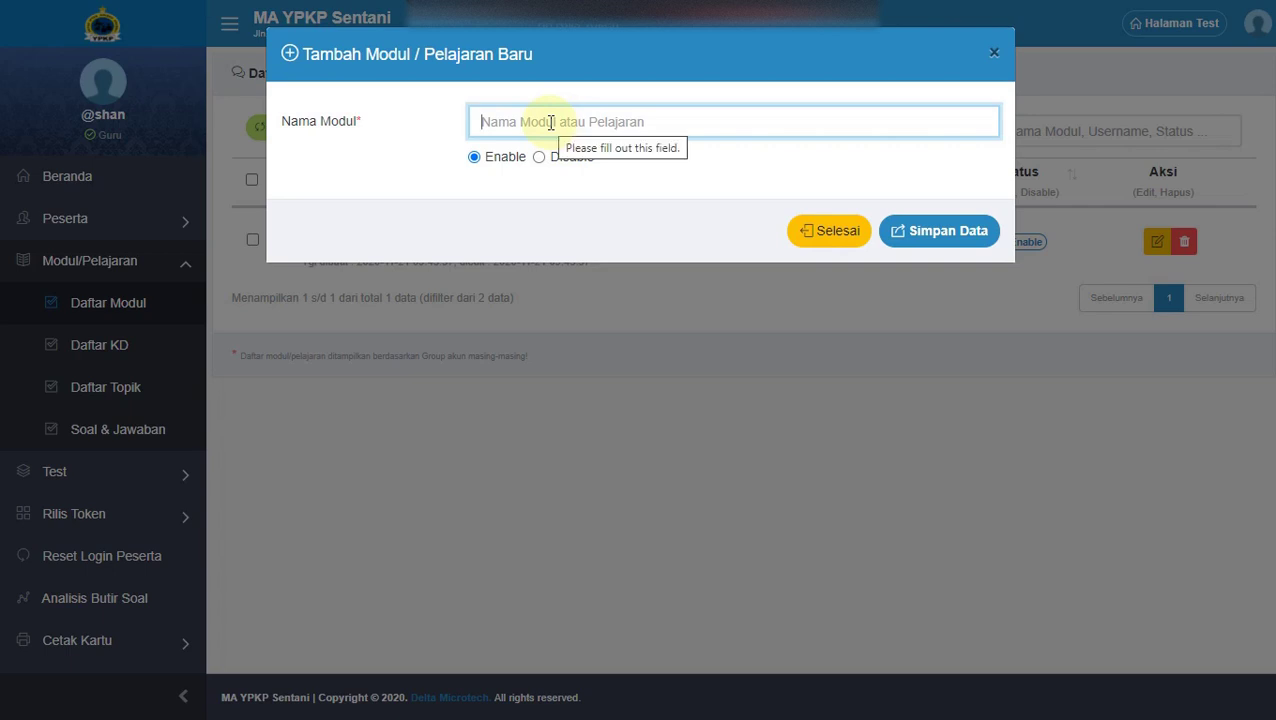
{"action": "type", "text": "Fisika XI"}
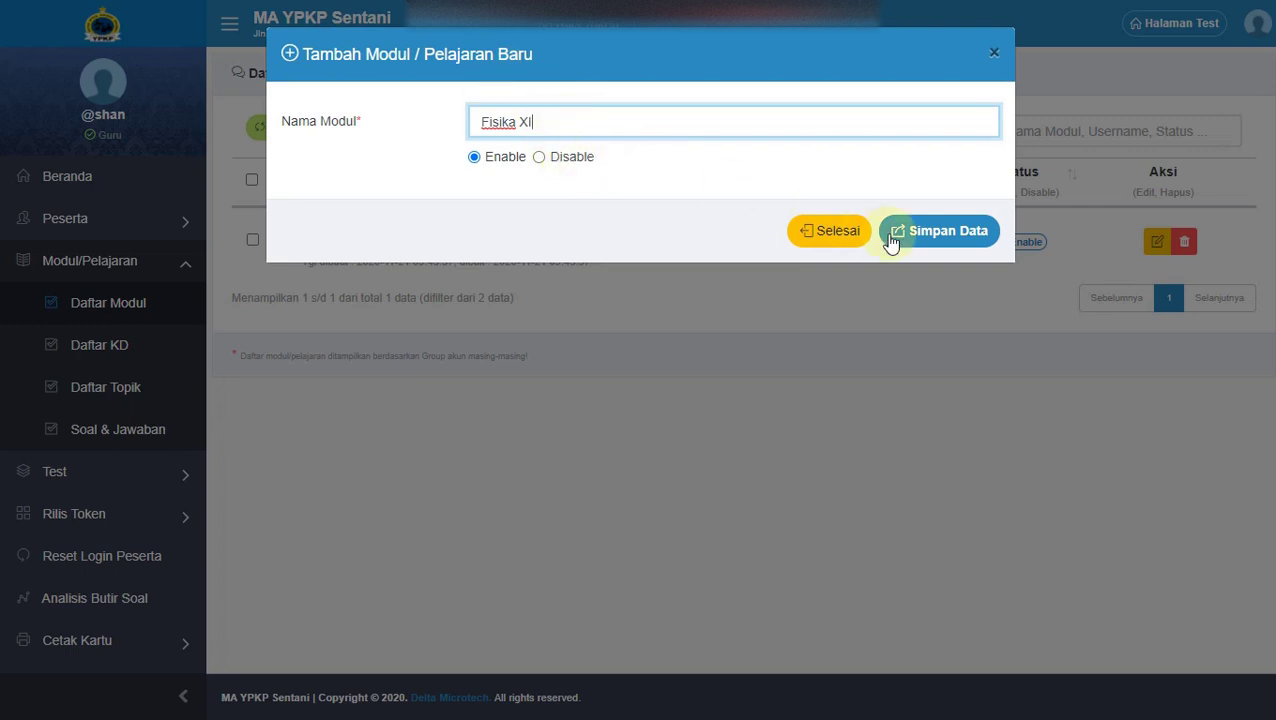
{"action": "left_click", "coordinate": [952, 236]}
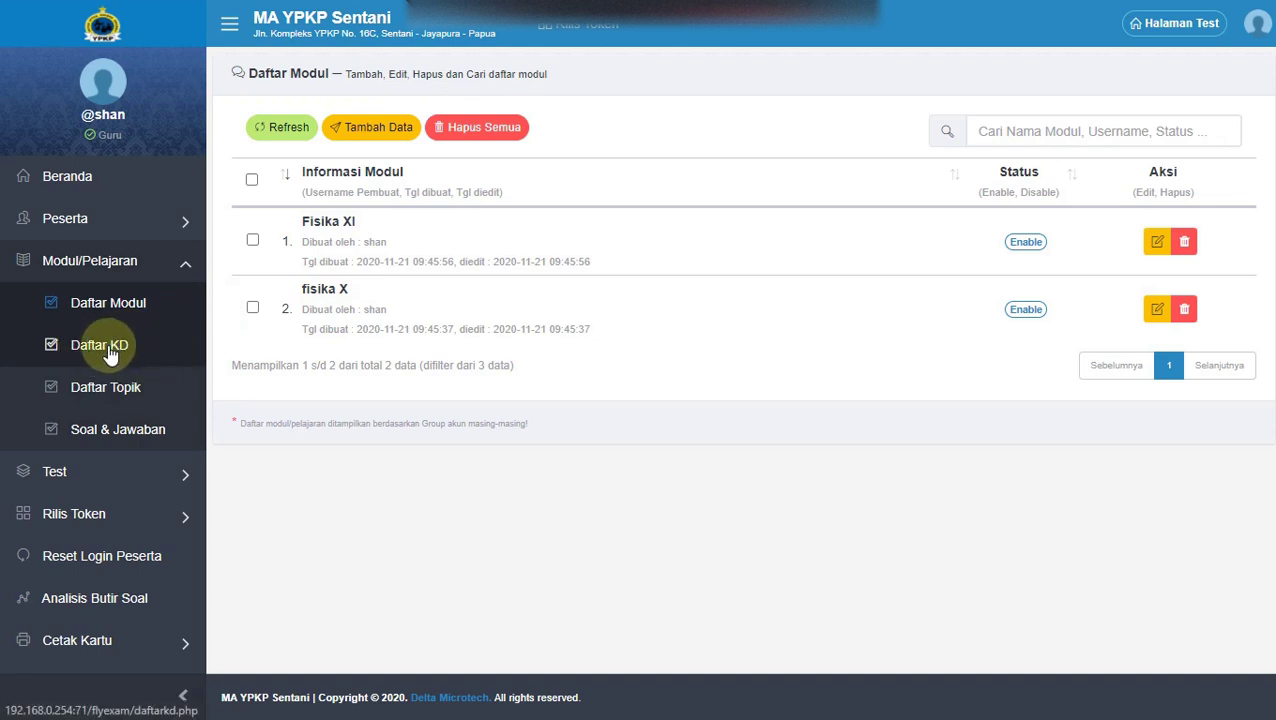
Add KD code 3.1 with description '-' for fisika X, then open Daftar Topik.
{"action": "left_click", "coordinate": [100, 348]}
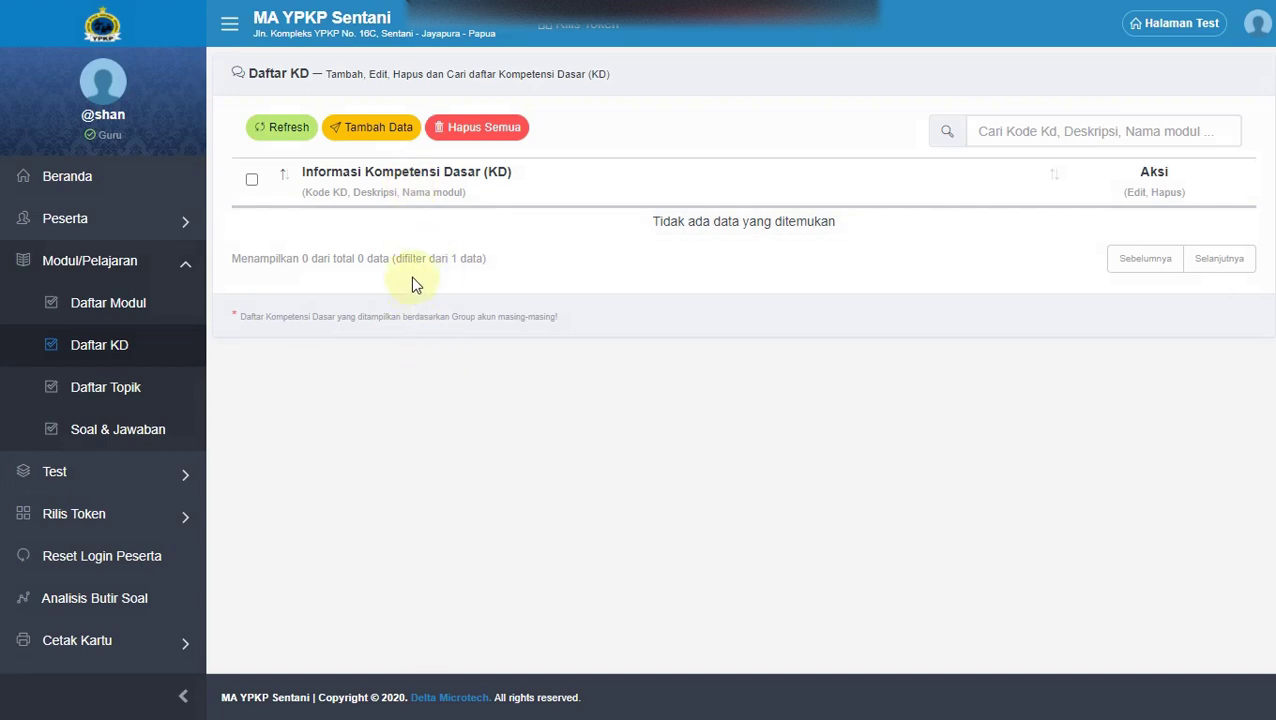
{"action": "left_click", "coordinate": [362, 132]}
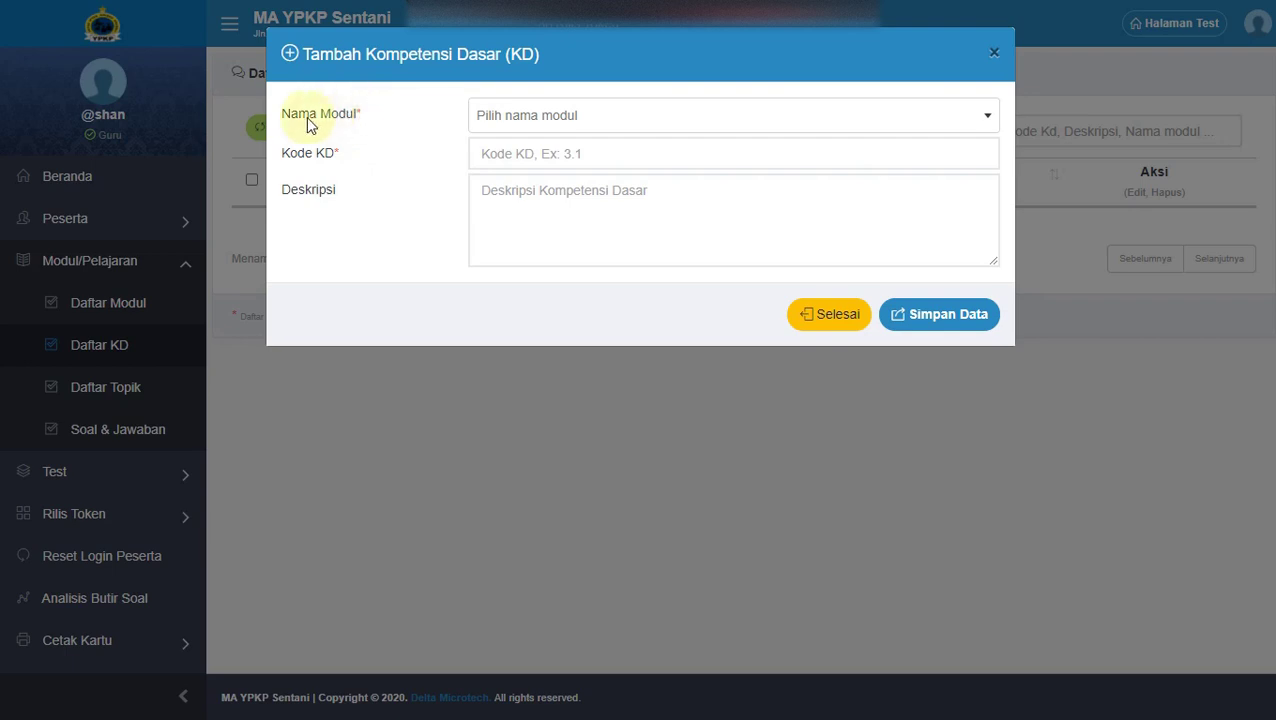
{"action": "left_click", "coordinate": [533, 125]}
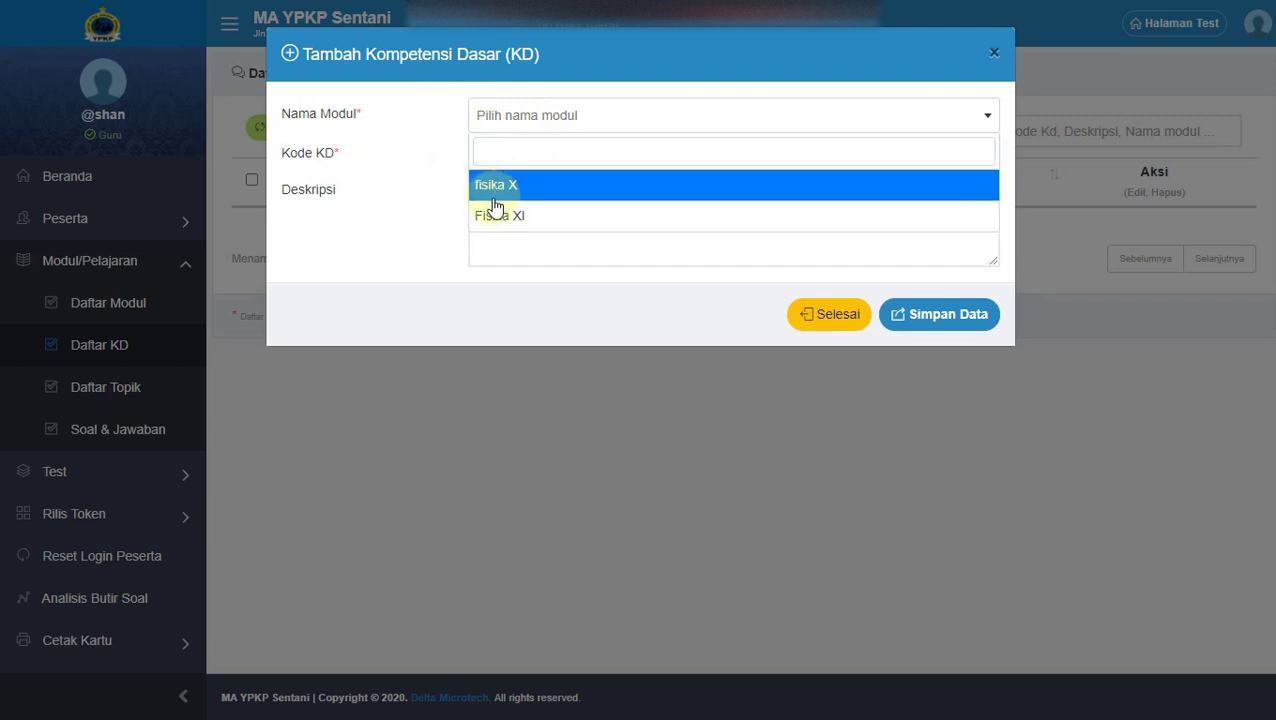
{"action": "left_click", "coordinate": [548, 188]}
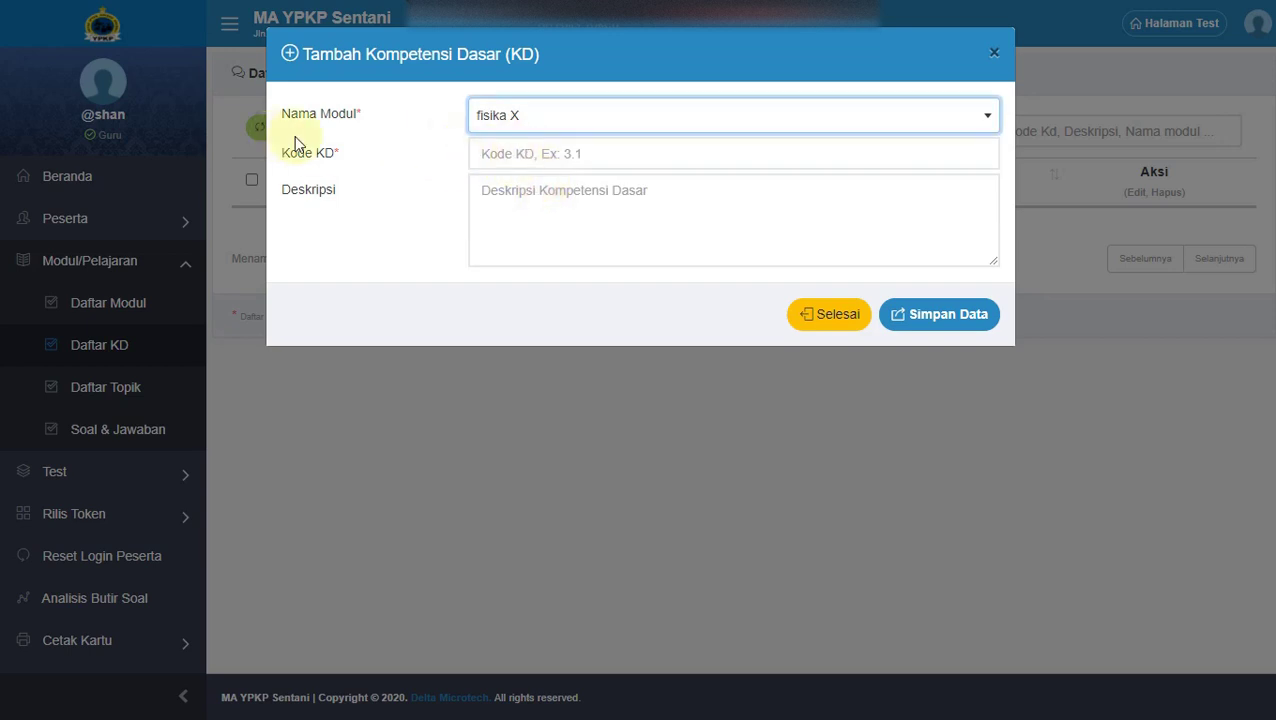
{"action": "left_click", "coordinate": [533, 153]}
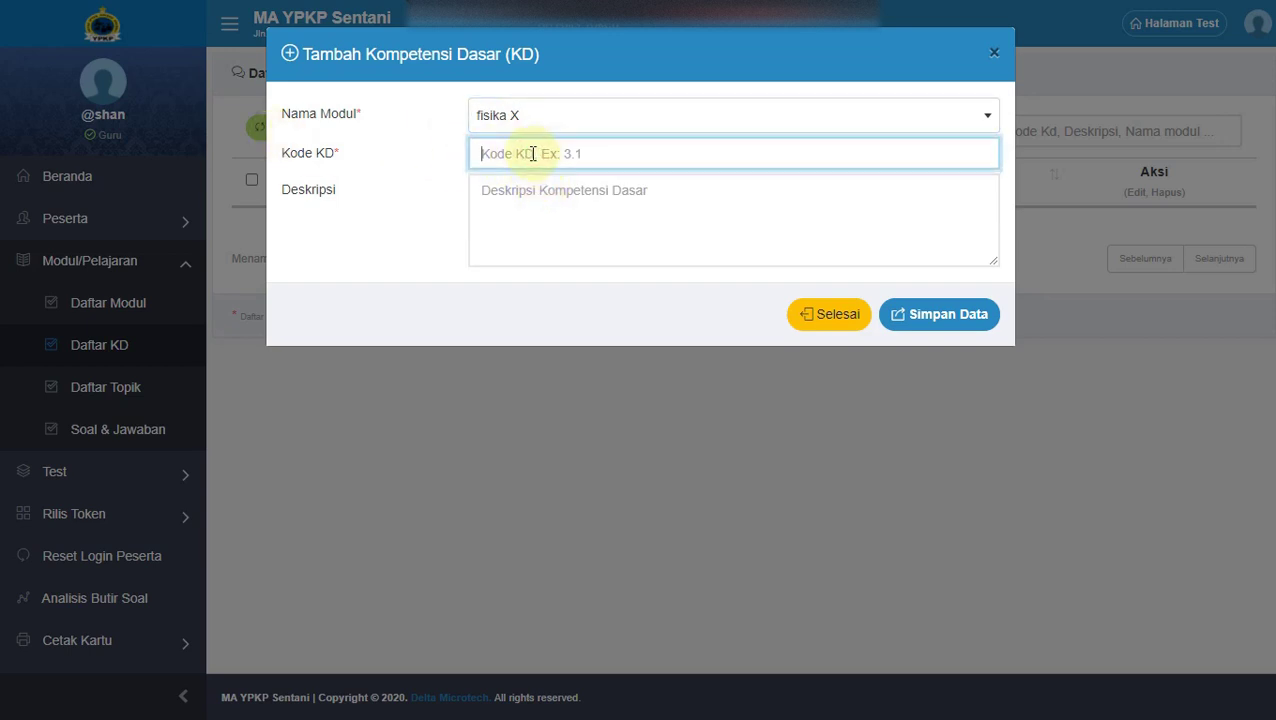
{"action": "type", "text": "3.1"}
{"action": "left_click", "coordinate": [527, 195]}
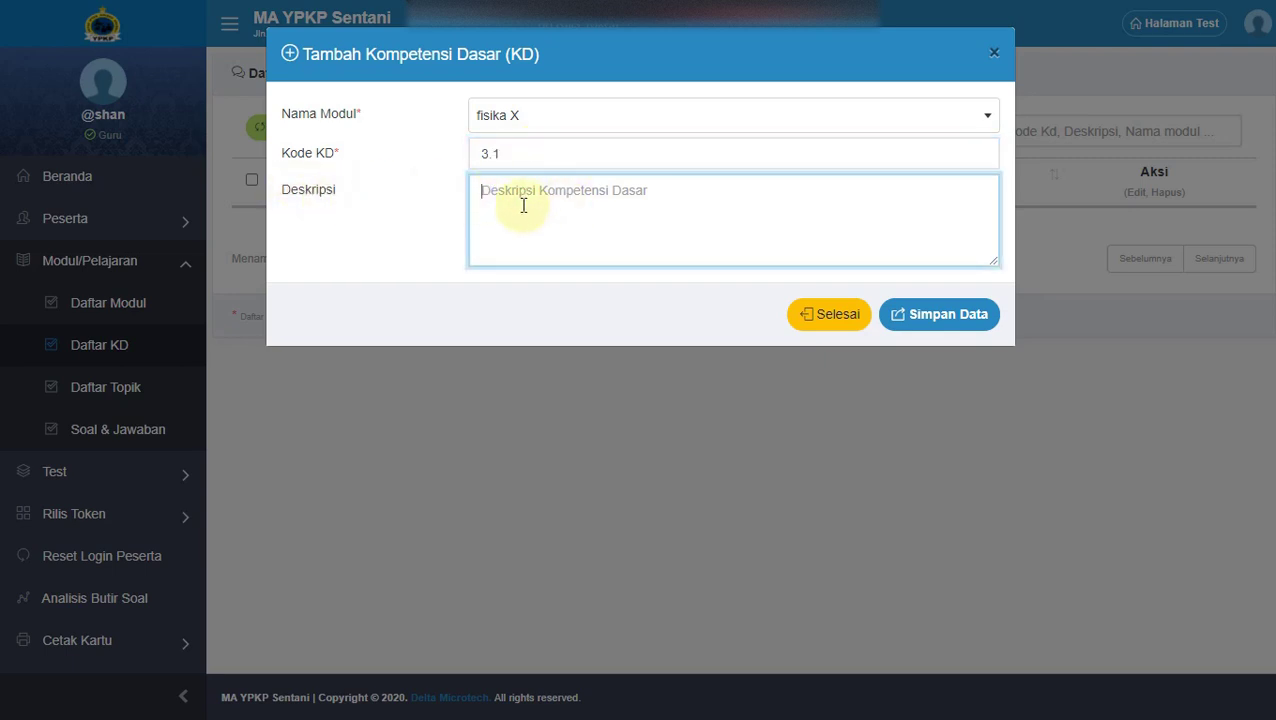
{"action": "type", "text": "-"}
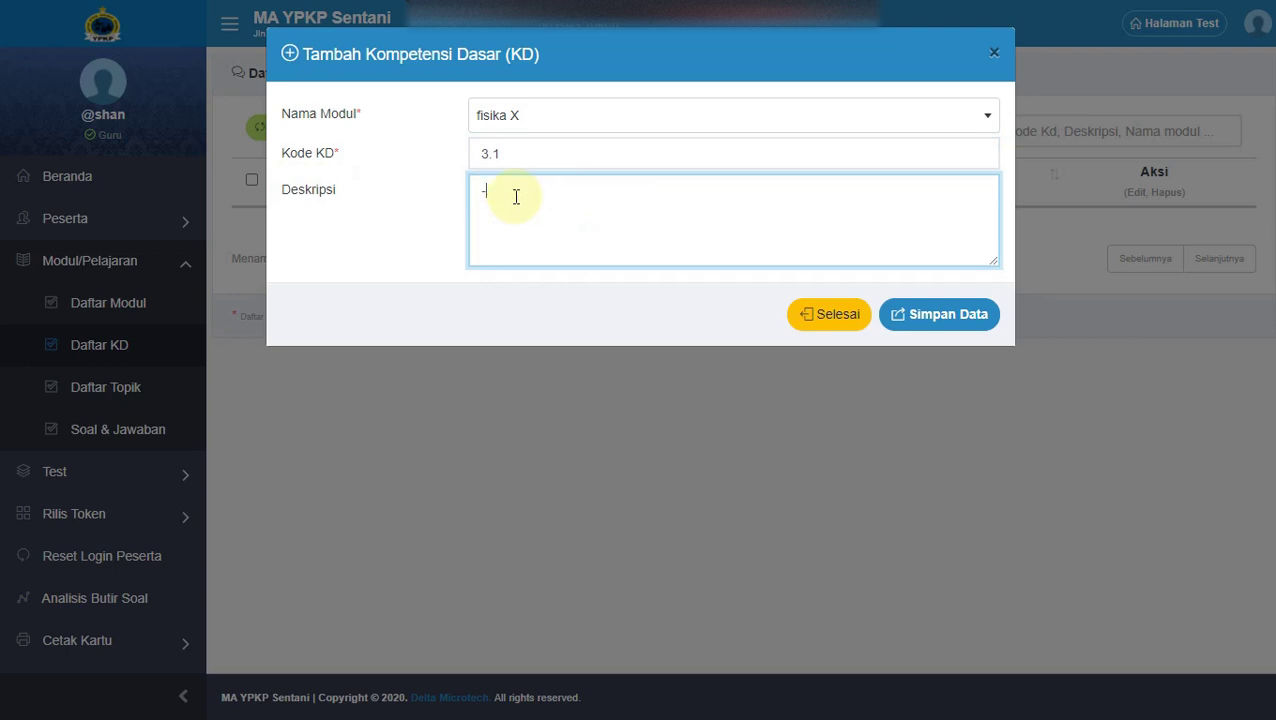
{"action": "left_click", "coordinate": [935, 316]}
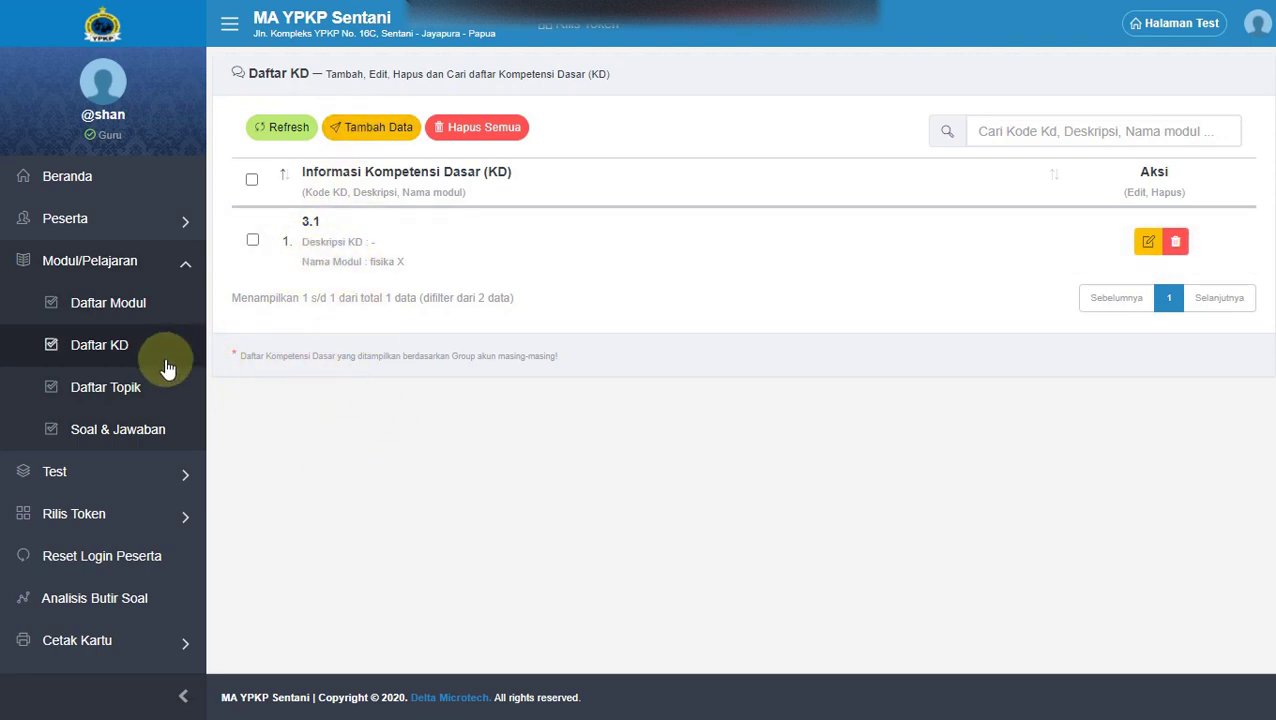
{"action": "left_click", "coordinate": [106, 390]}
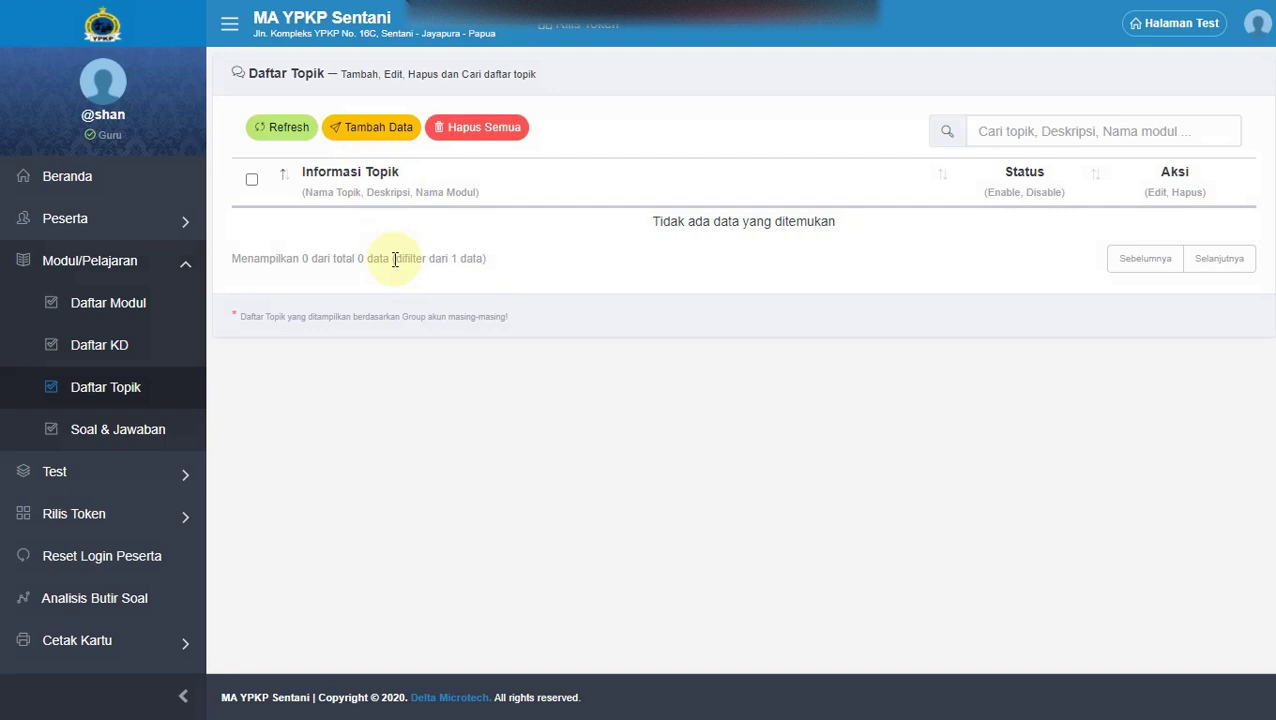
Add the topic 'Pengukuran' with description '-' under fisika X.
{"action": "left_click", "coordinate": [363, 130]}
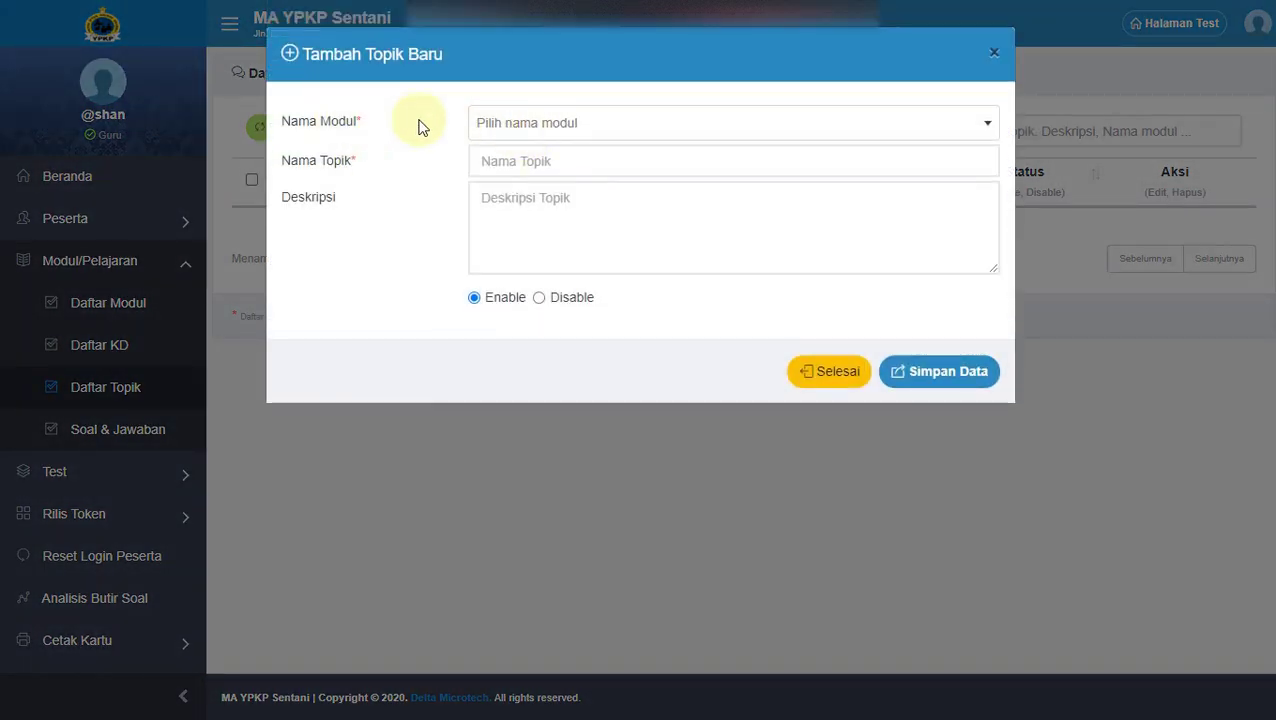
{"action": "left_click", "coordinate": [506, 129]}
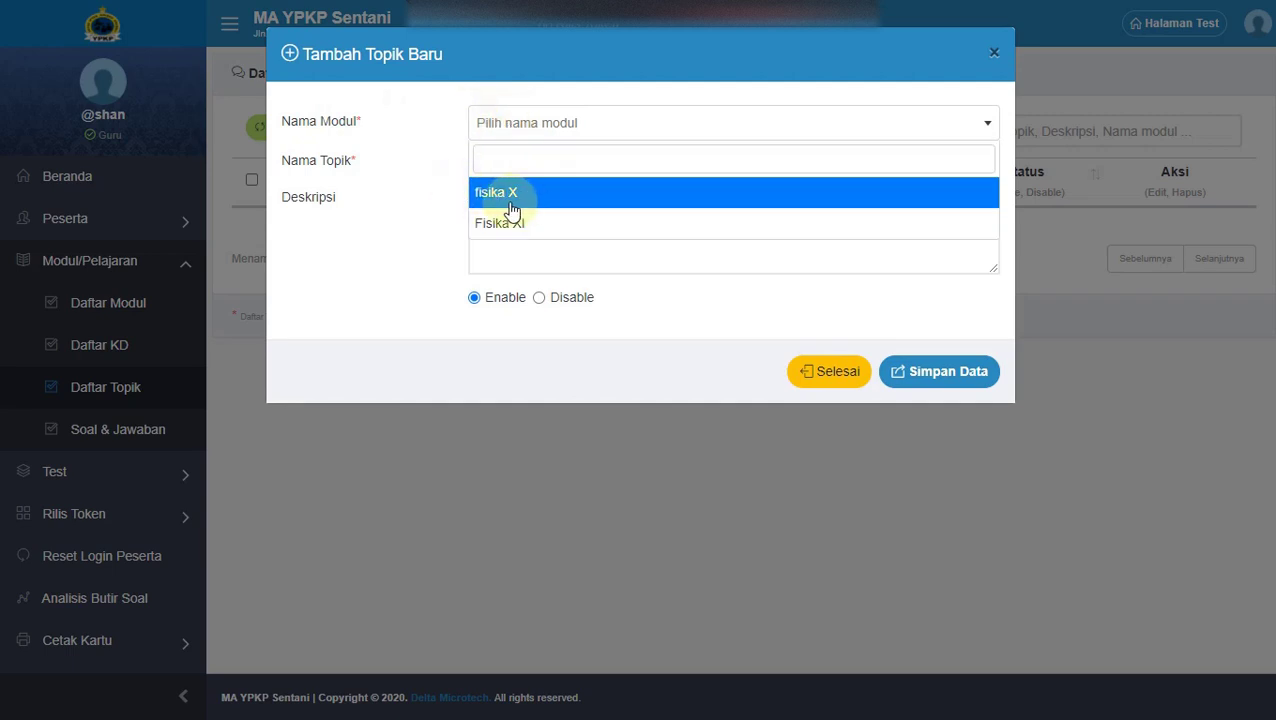
{"action": "left_click", "coordinate": [509, 192]}
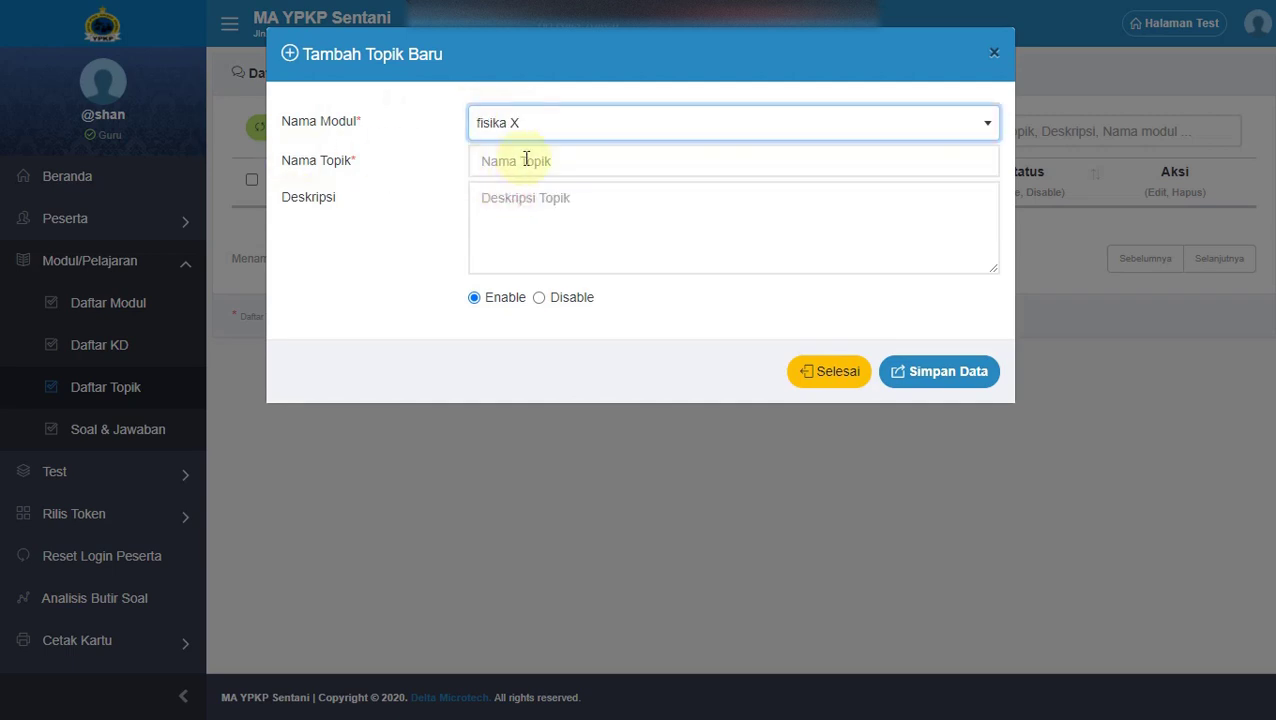
{"action": "left_click", "coordinate": [526, 160]}
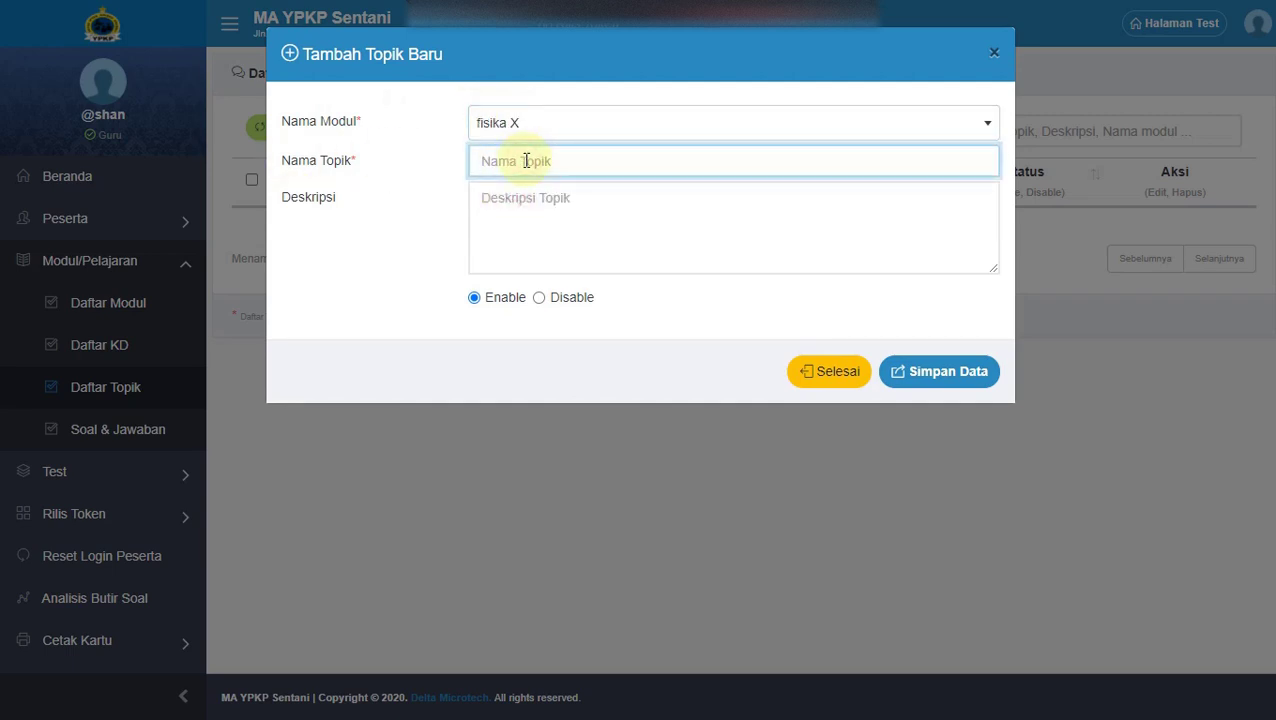
{"action": "type", "text": "Pengukuran"}
{"action": "left_click", "coordinate": [522, 206]}
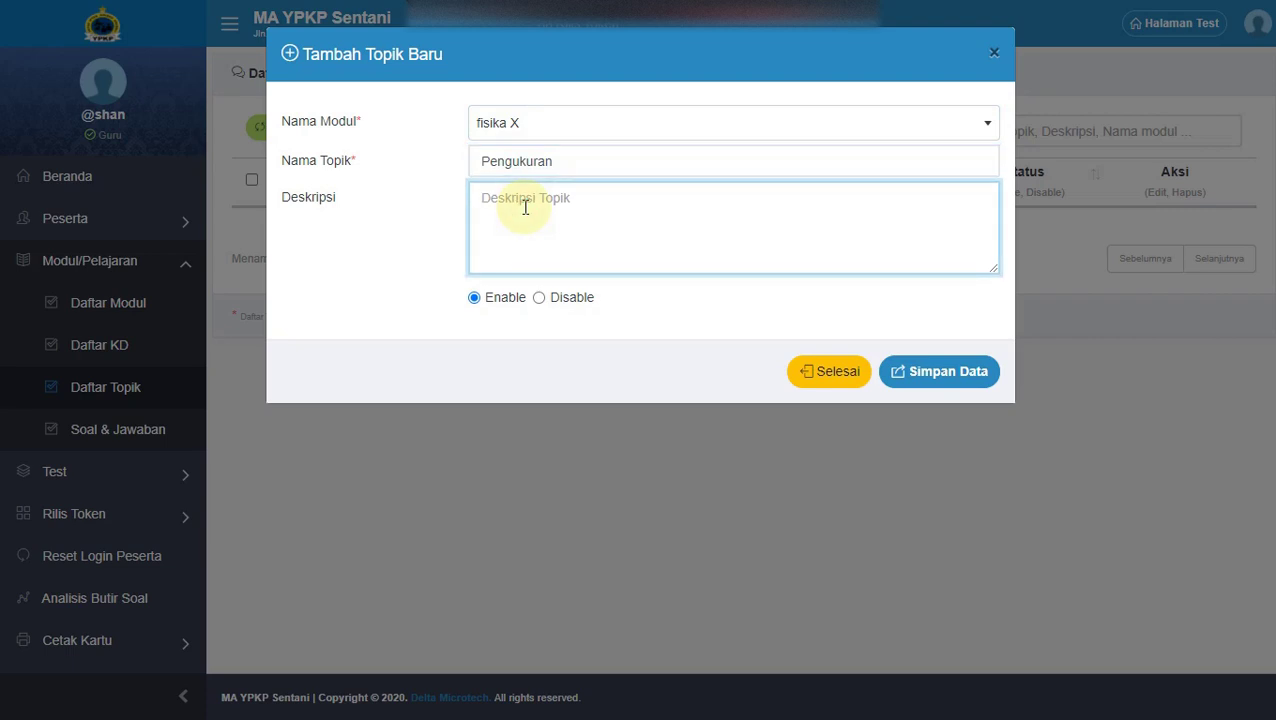
{"action": "type", "text": "-"}
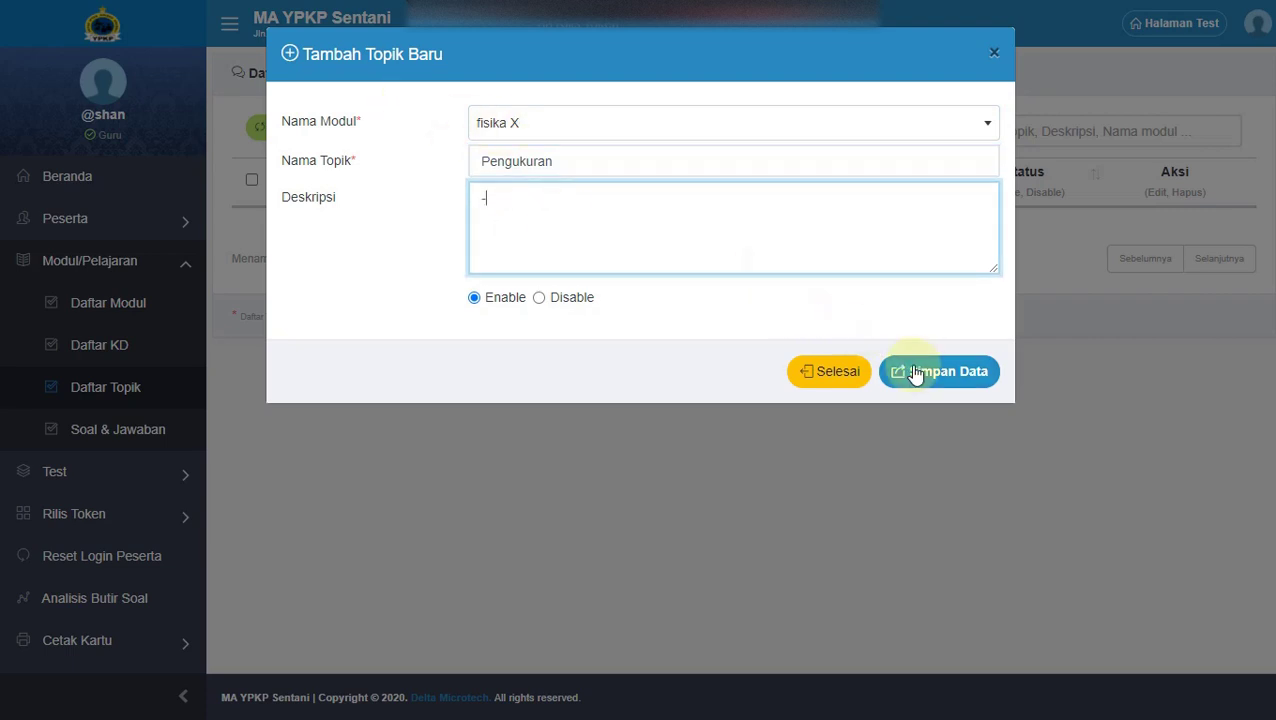
{"action": "left_click", "coordinate": [915, 374]}
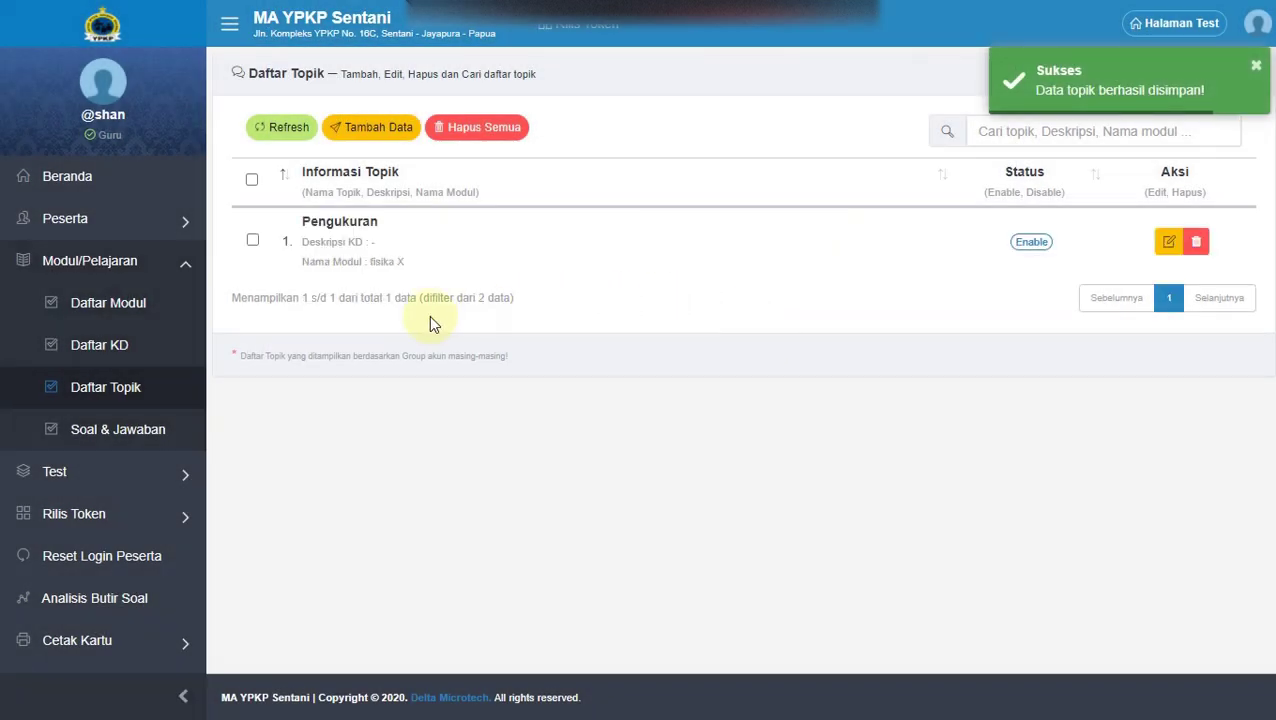
Add a second topic, 'Vektor', with description '-'.
{"action": "left_click", "coordinate": [396, 140]}
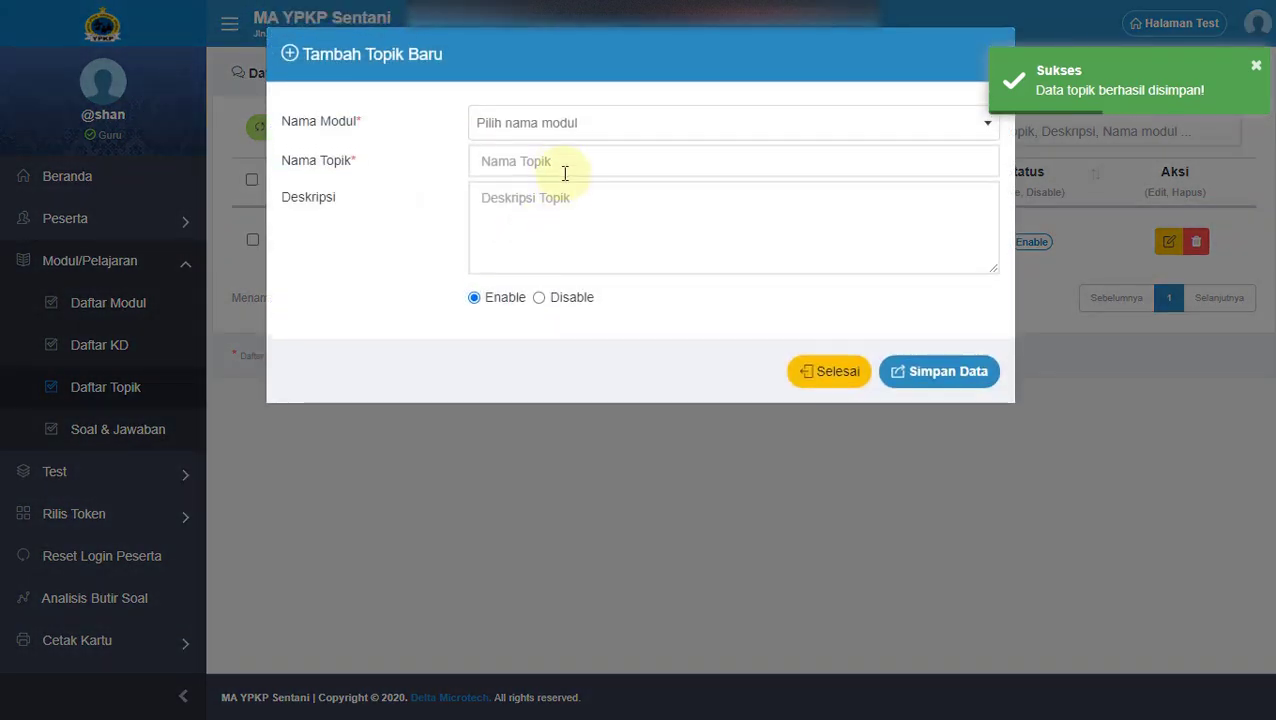
{"action": "left_click", "coordinate": [555, 127]}
{"action": "left_click", "coordinate": [541, 165]}
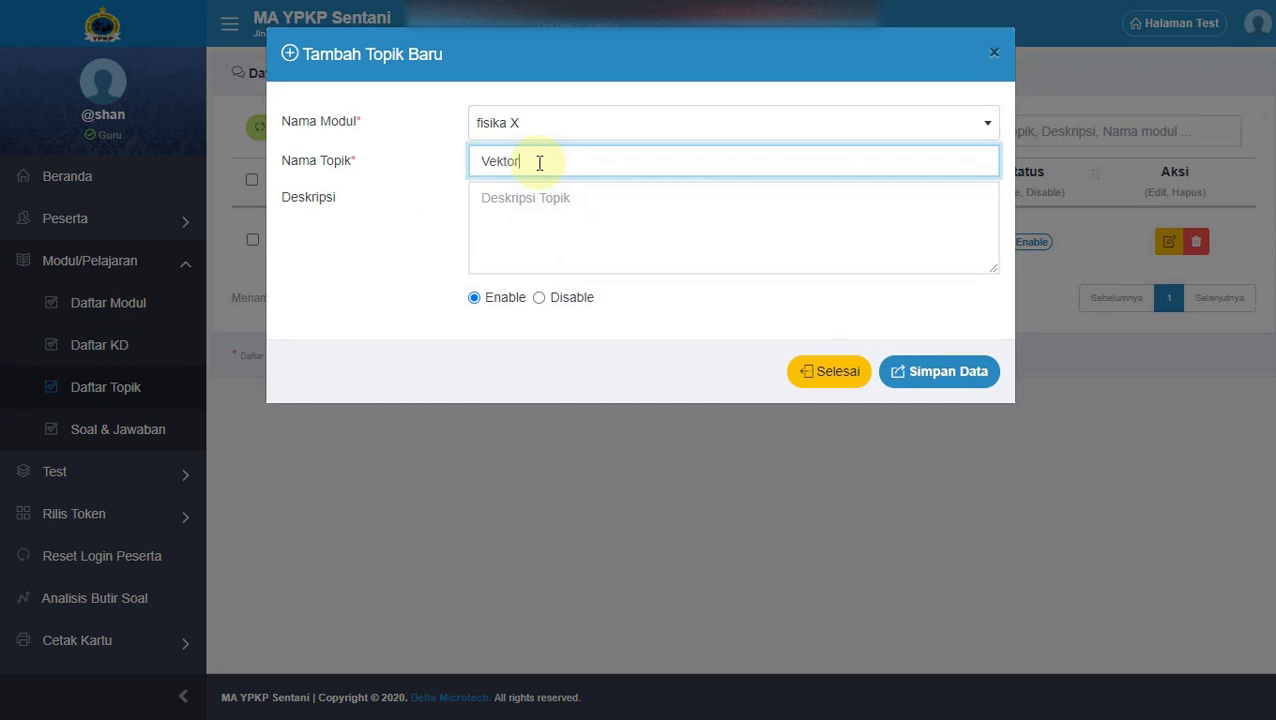
{"action": "left_click", "coordinate": [527, 222]}
{"action": "type", "text": "-"}
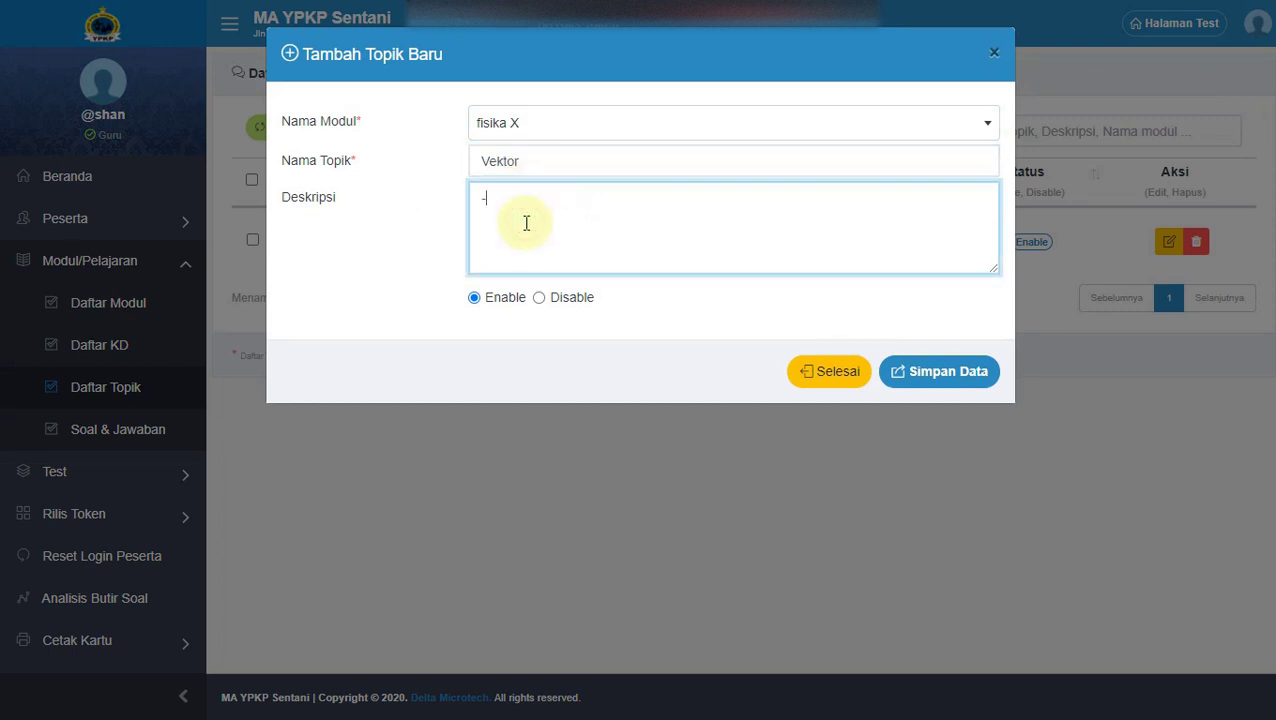
{"action": "left_click", "coordinate": [926, 380]}
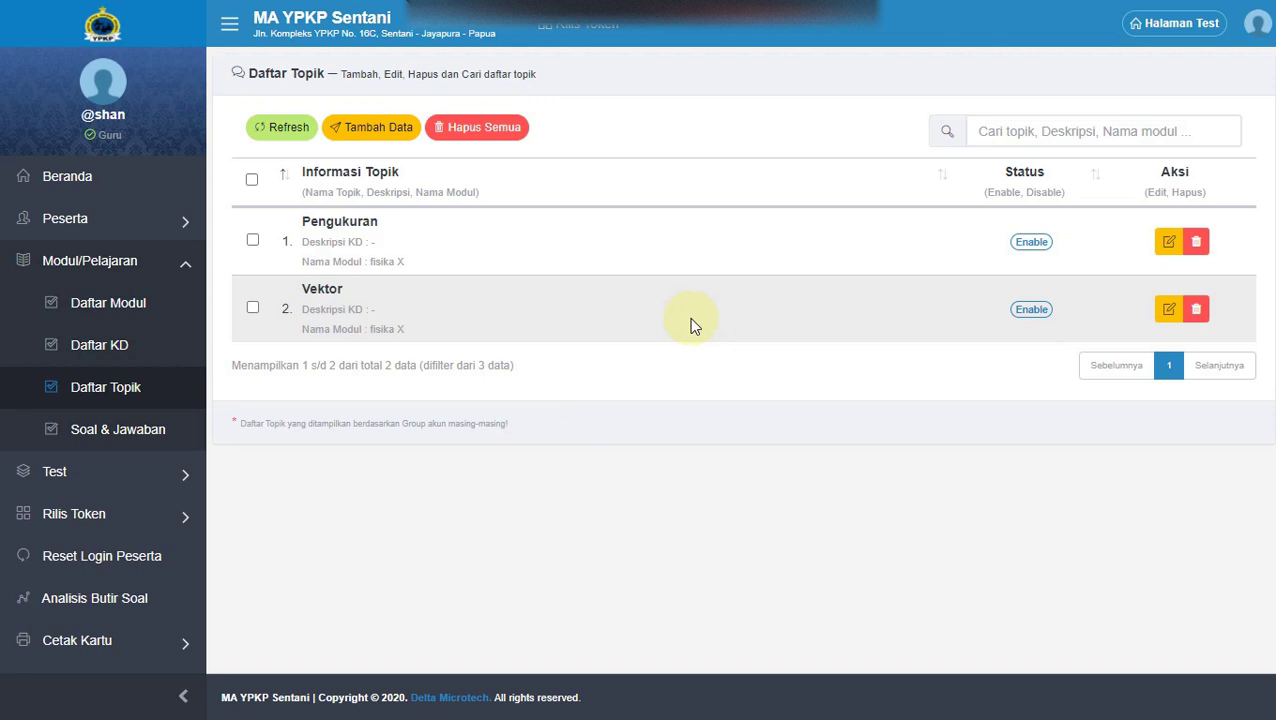
Create the fisika X topic 'UAS SEMESTER 1' with description '-'.
{"action": "left_click", "coordinate": [365, 127]}
{"action": "left_click", "coordinate": [517, 125]}
{"action": "left_click", "coordinate": [515, 192]}
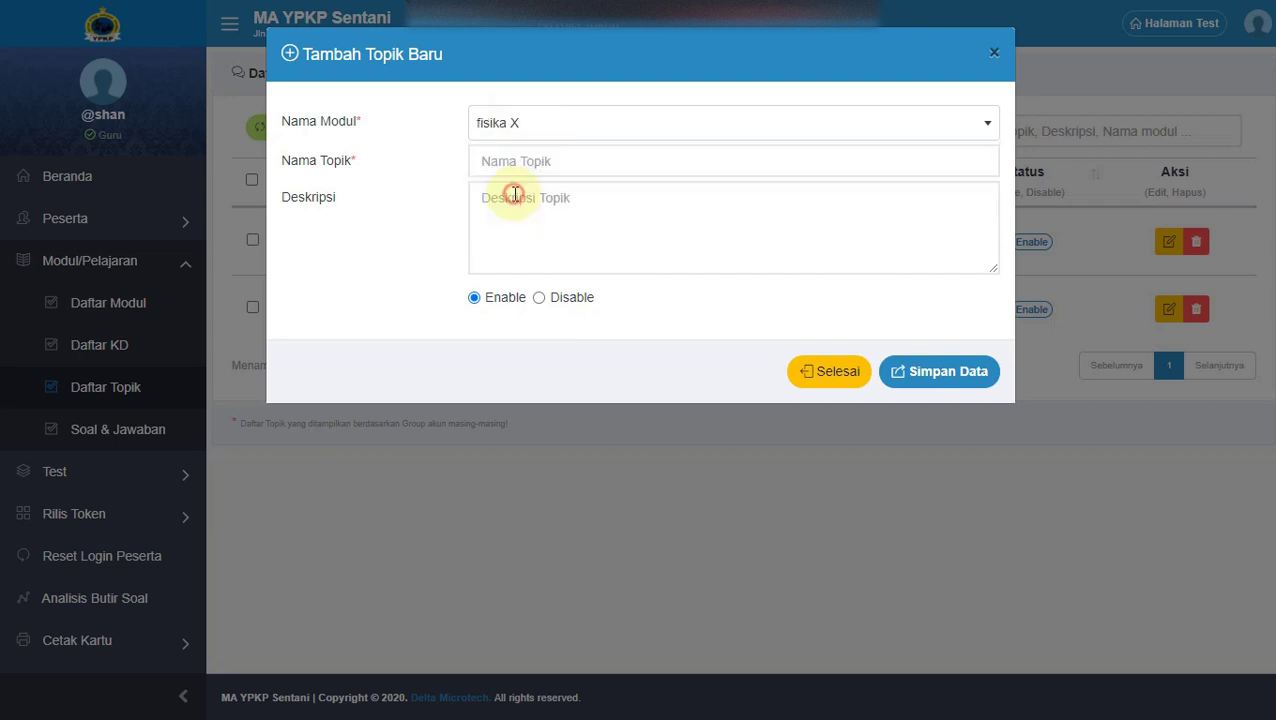
{"action": "left_click", "coordinate": [514, 162]}
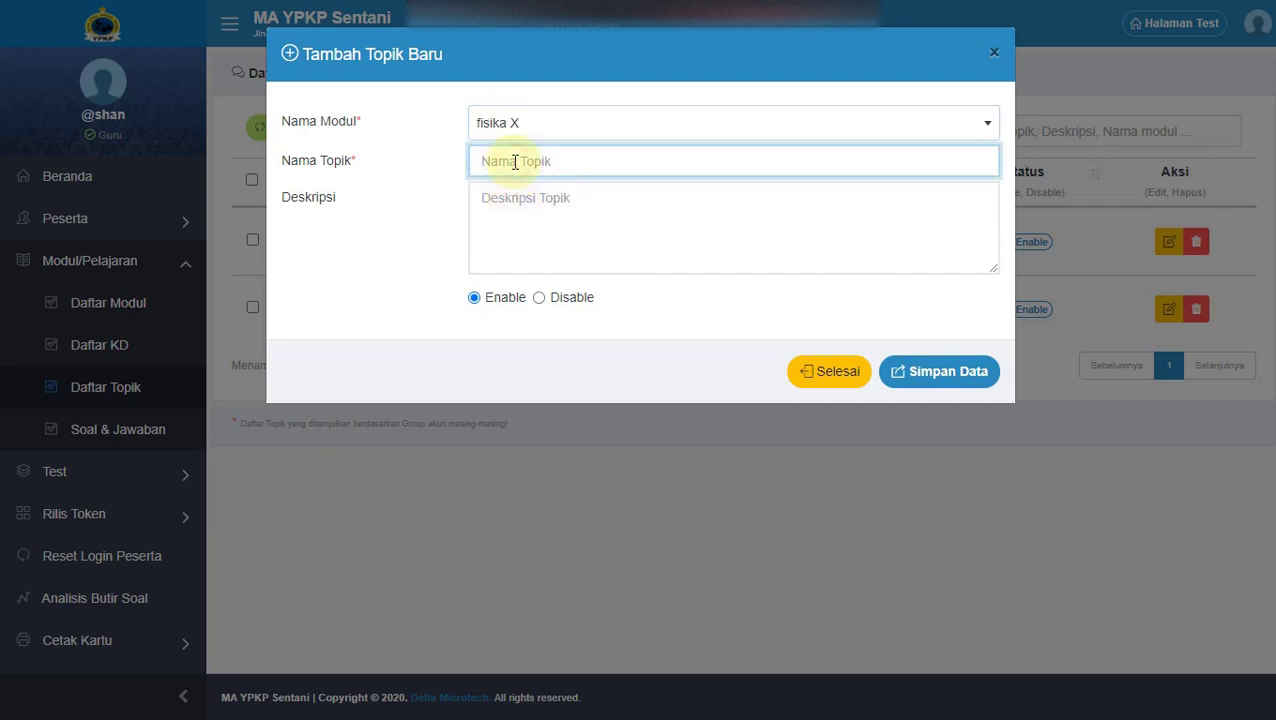
{"action": "type", "text": "UAS SEMESTER 1"}
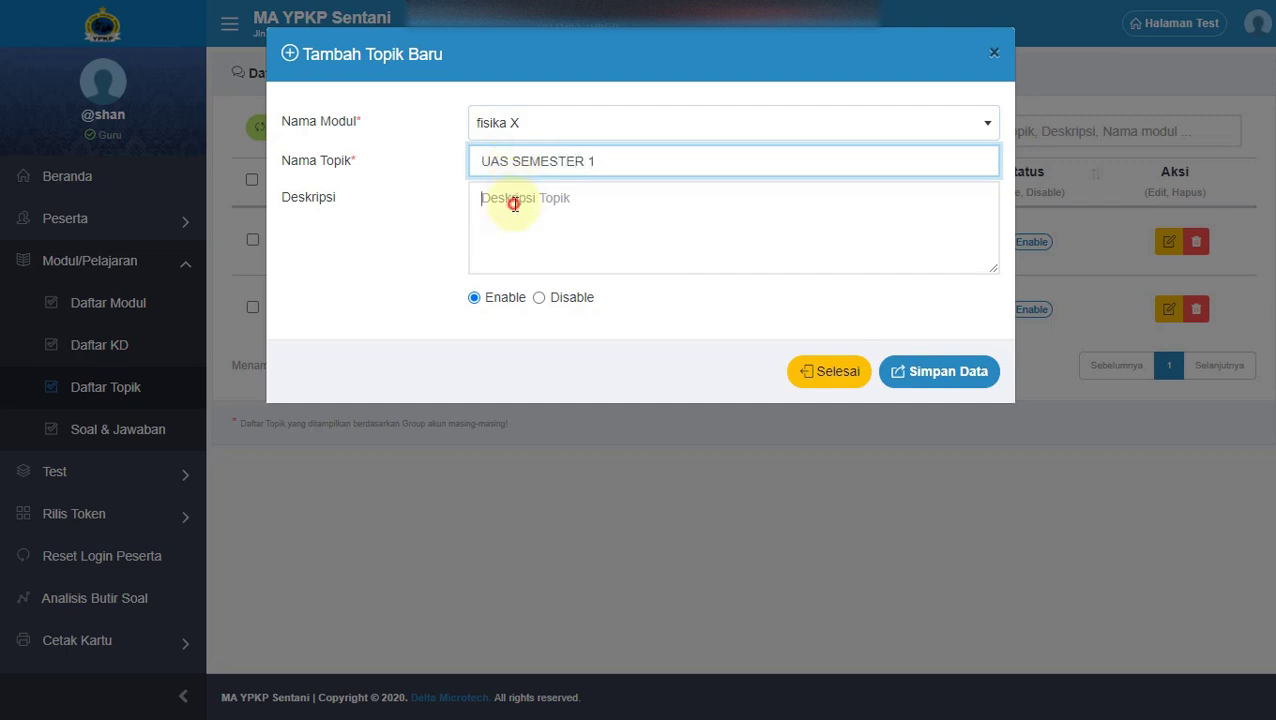
{"action": "left_click", "coordinate": [515, 212]}
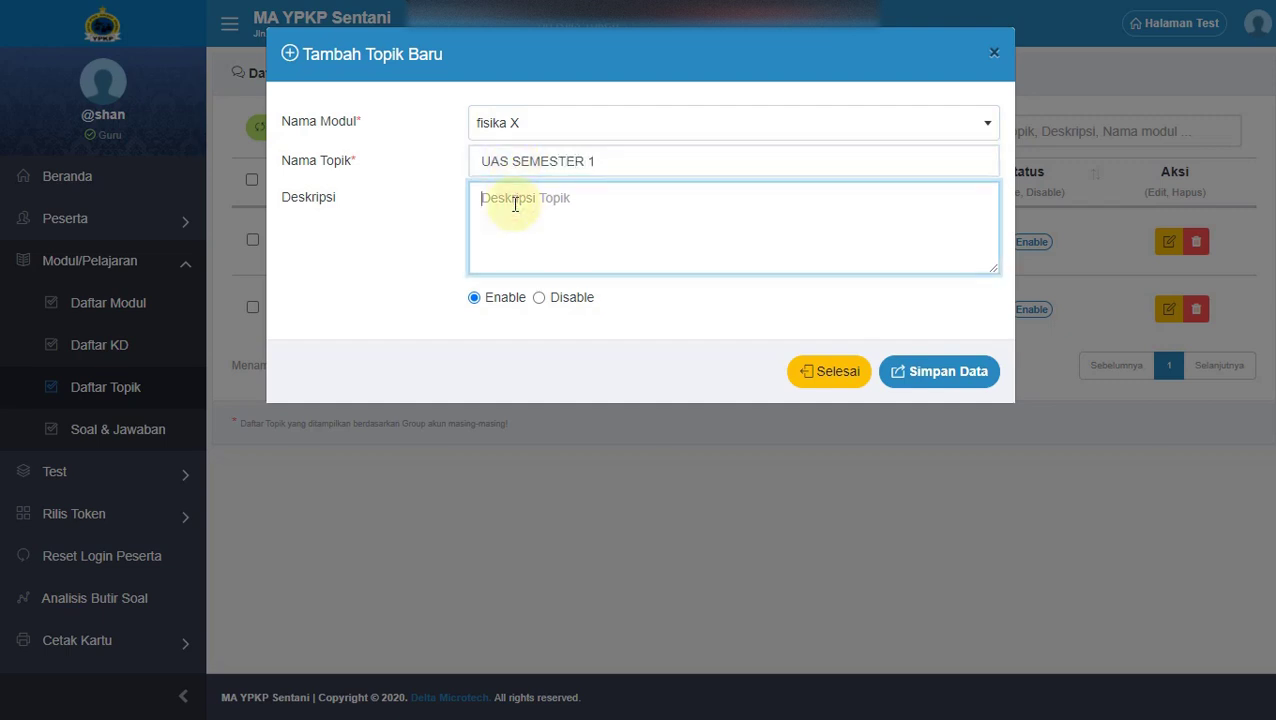
{"action": "type", "text": "-"}
{"action": "left_click", "coordinate": [965, 377]}
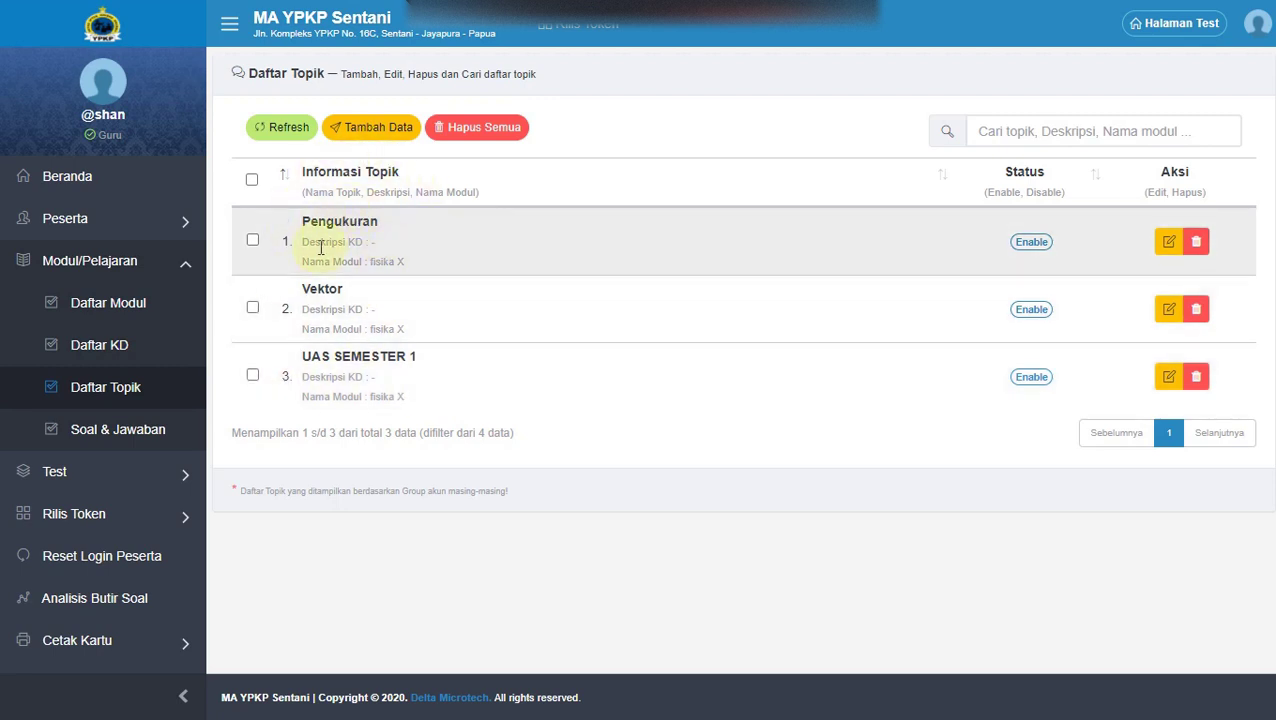
In Soal & Jawaban, filter the question list to fisika X and topic UAS SEMESTER 1.
{"action": "left_click", "coordinate": [119, 439]}
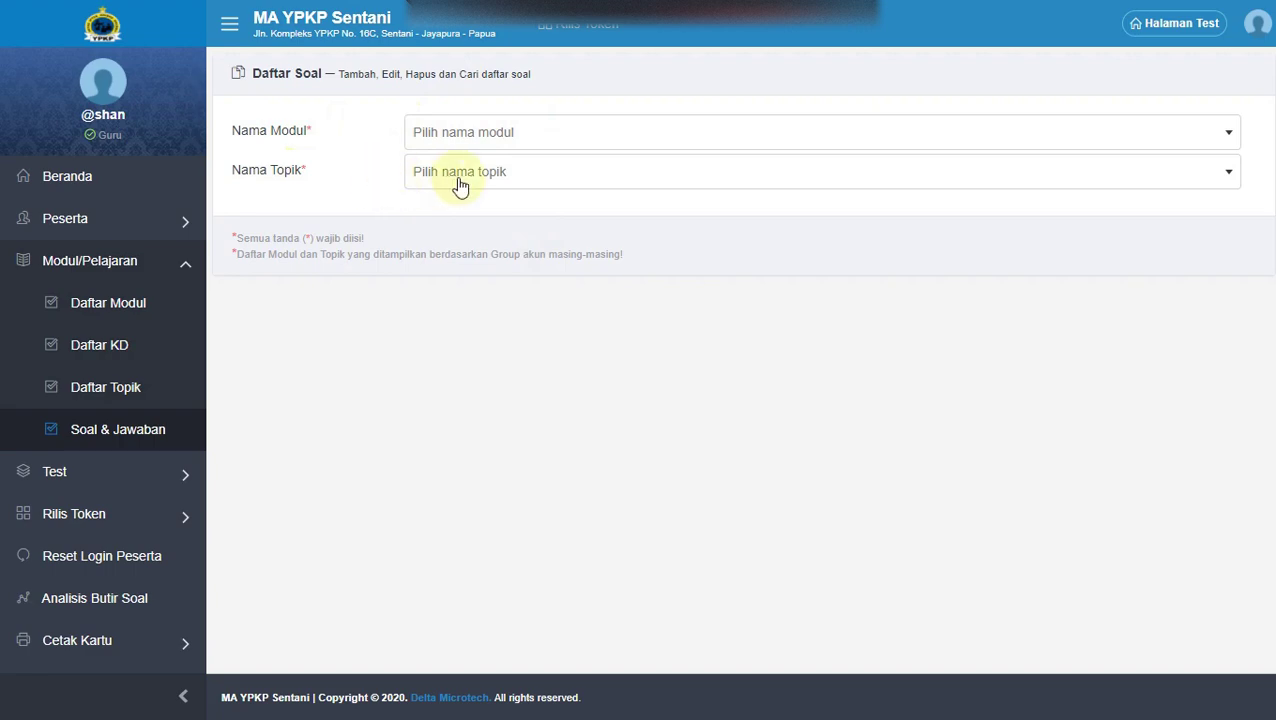
{"action": "left_click", "coordinate": [443, 134]}
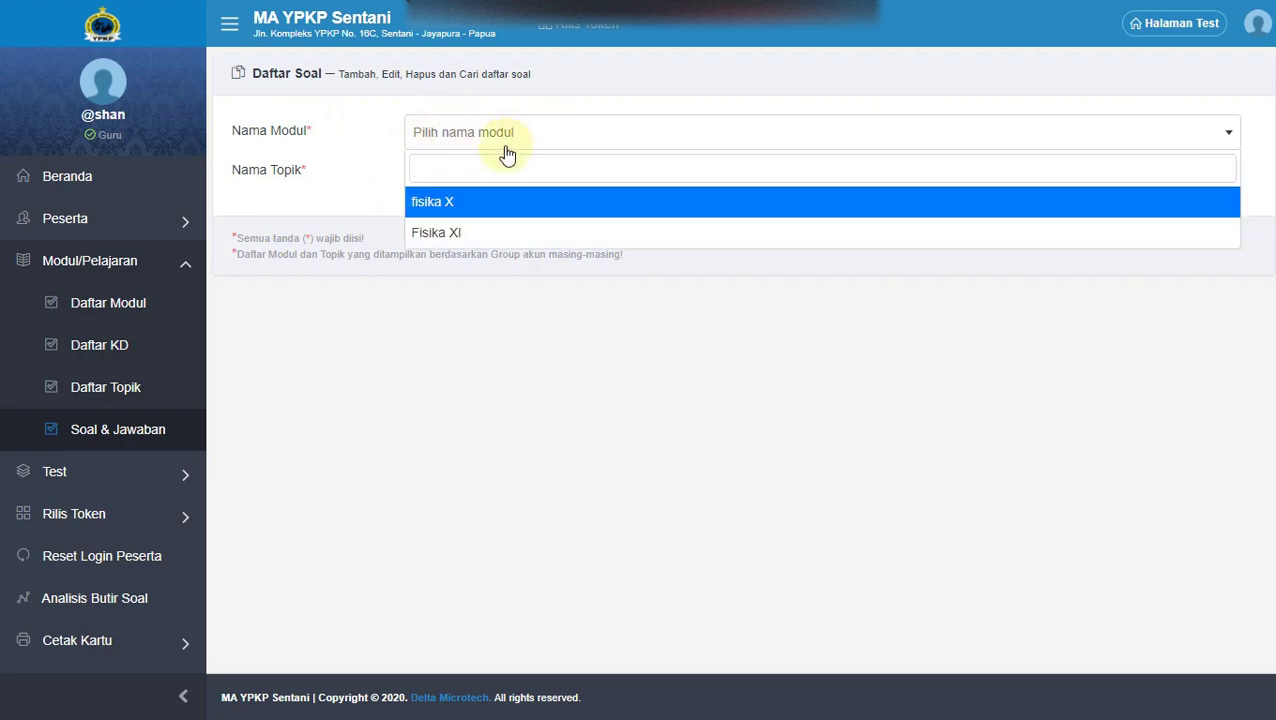
{"action": "left_click", "coordinate": [446, 204]}
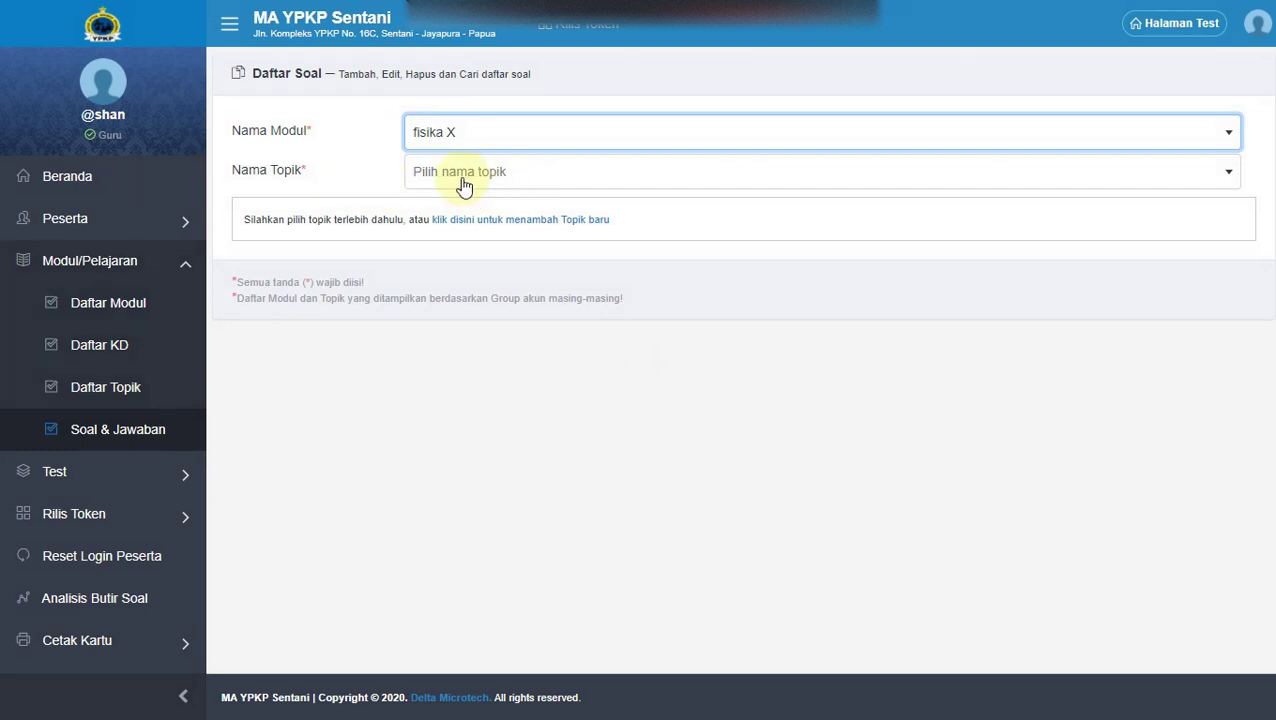
{"action": "left_click", "coordinate": [458, 176]}
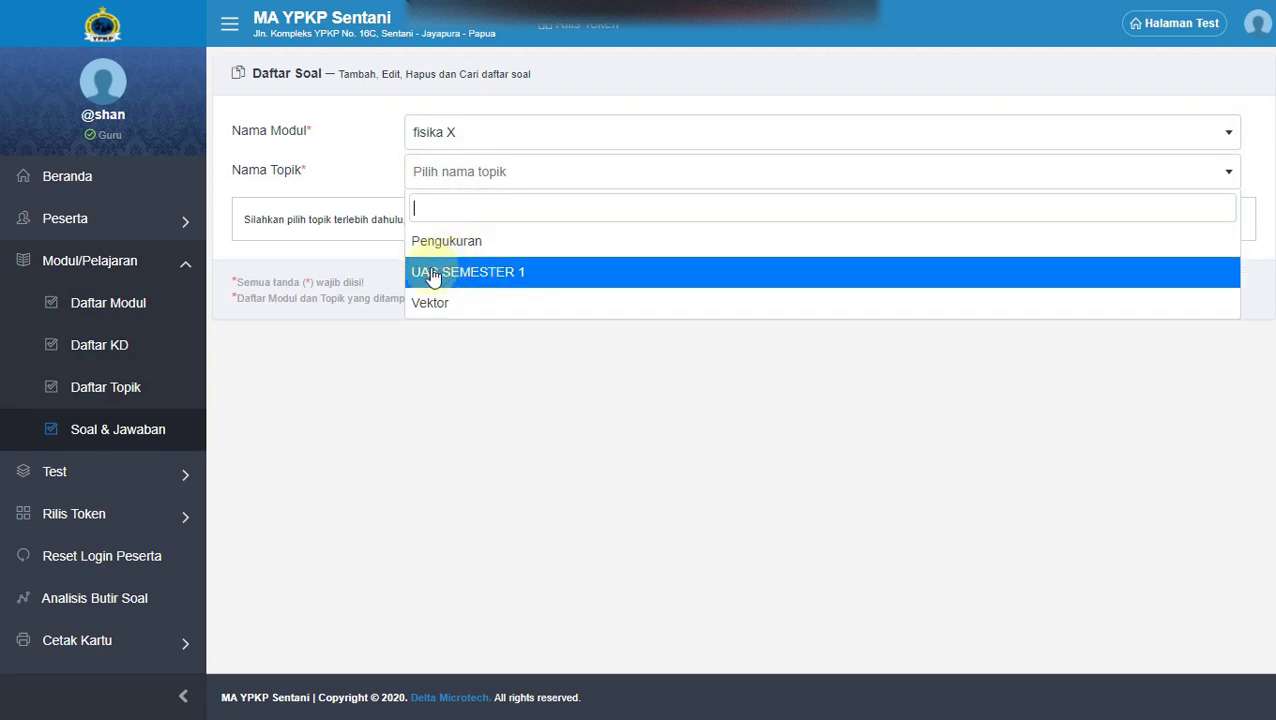
{"action": "left_click", "coordinate": [503, 278]}
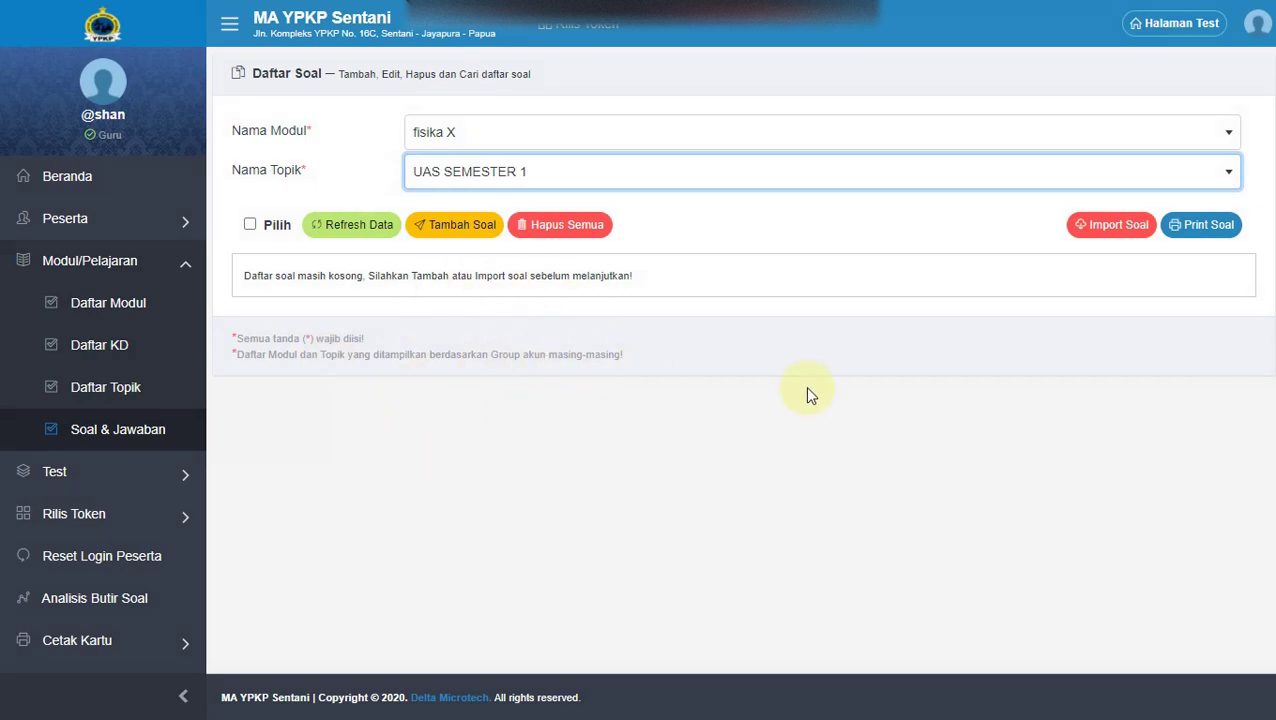
{"action": "left_click", "coordinate": [855, 233]}
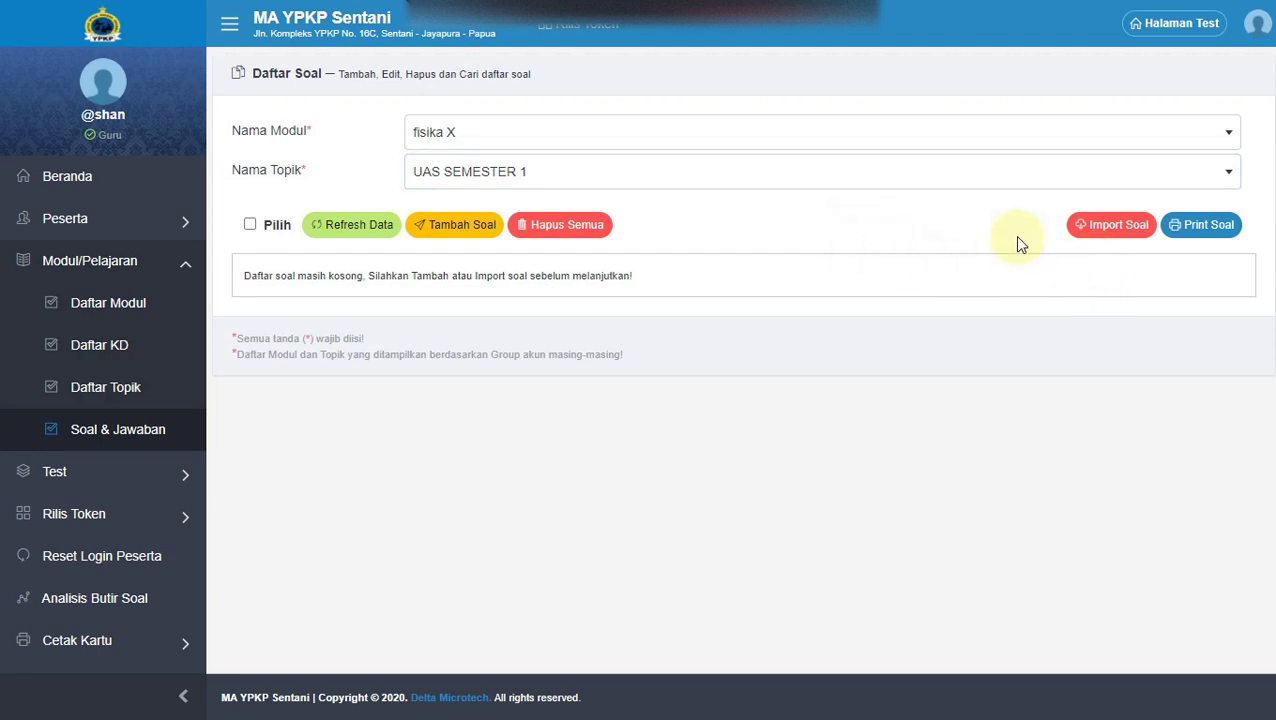
From Import Soal, download template_upload_soal.docx and open it.
{"action": "left_click", "coordinate": [1125, 232]}
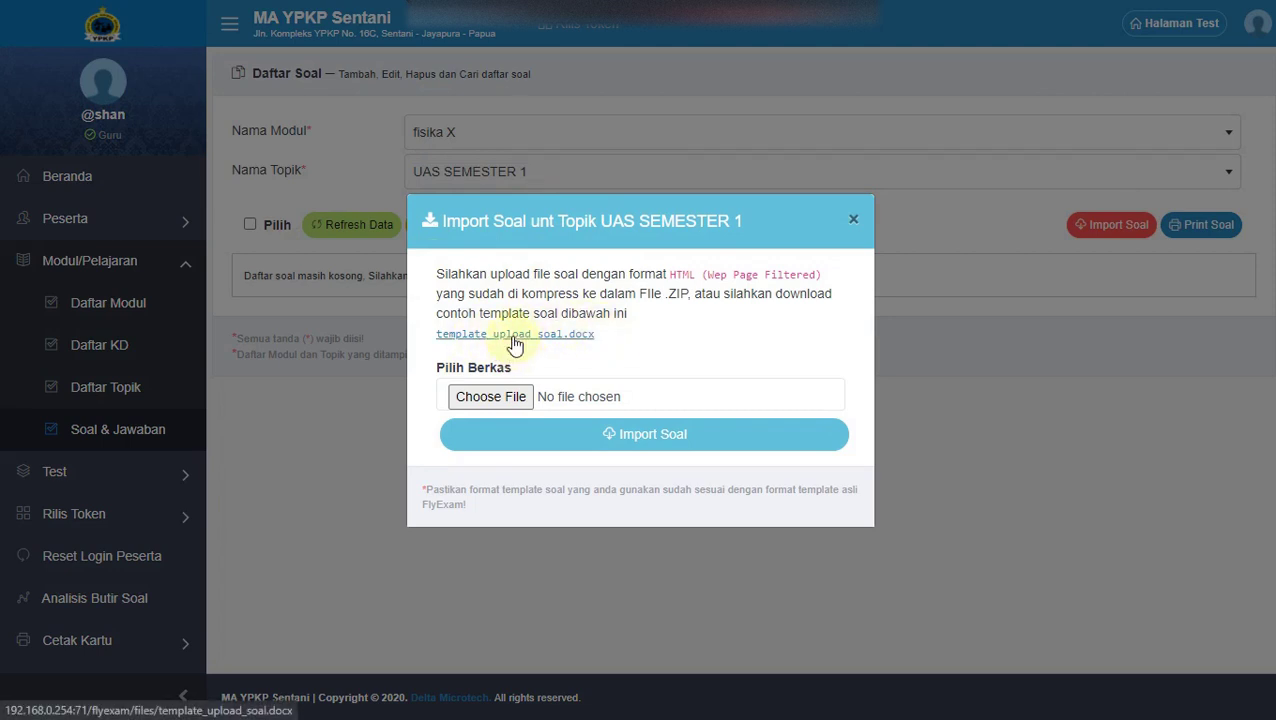
{"action": "left_click", "coordinate": [514, 336]}
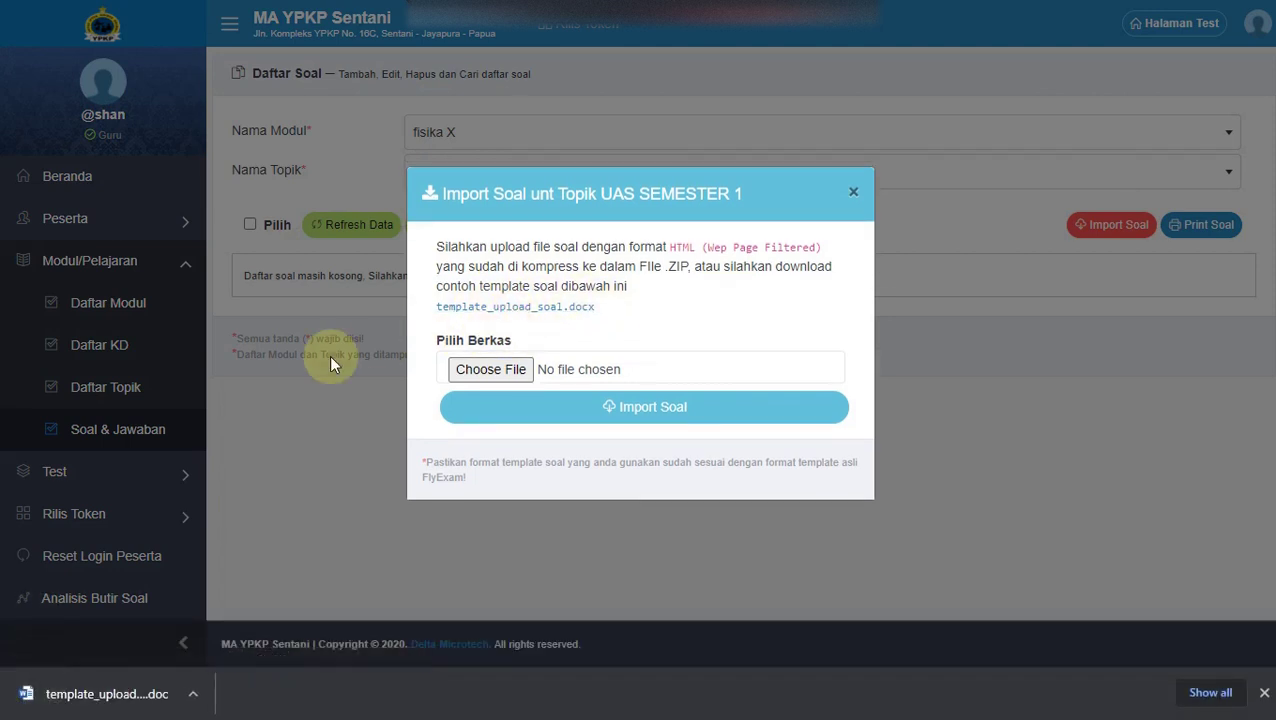
{"action": "left_click", "coordinate": [90, 703]}
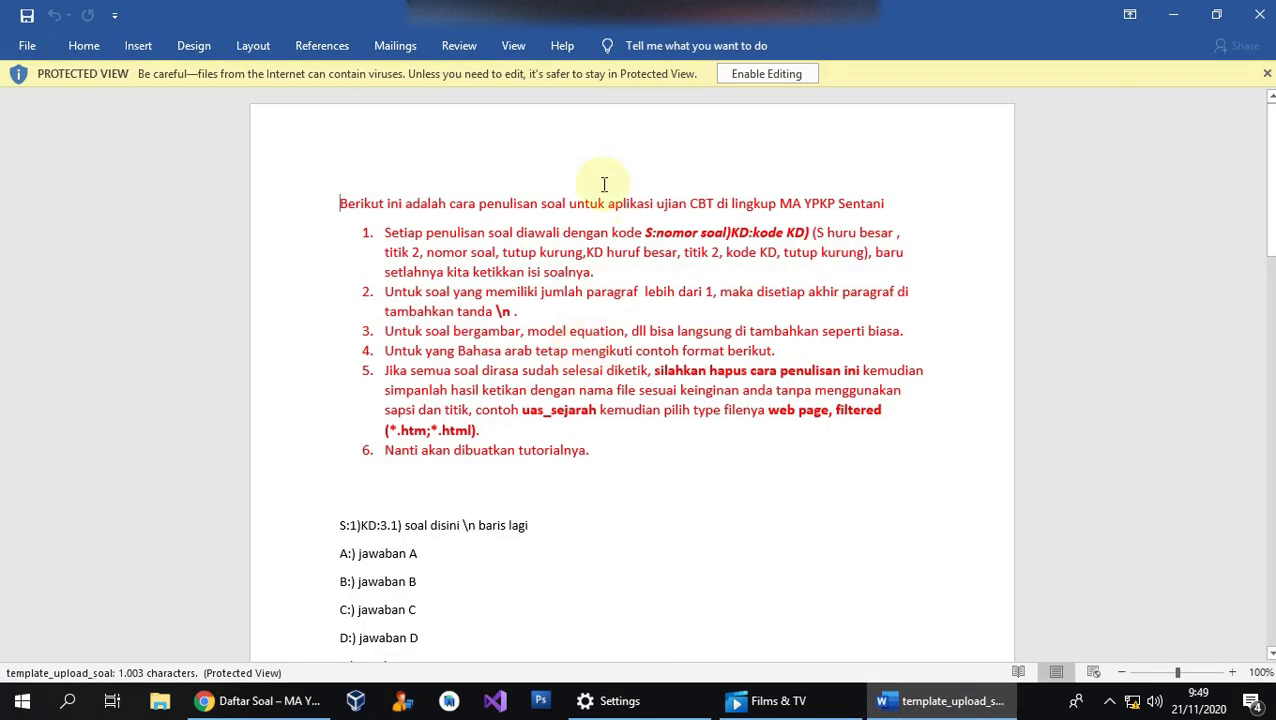
Enable editing on the Word template and scroll through its writing instructions.
{"action": "left_click", "coordinate": [767, 76]}
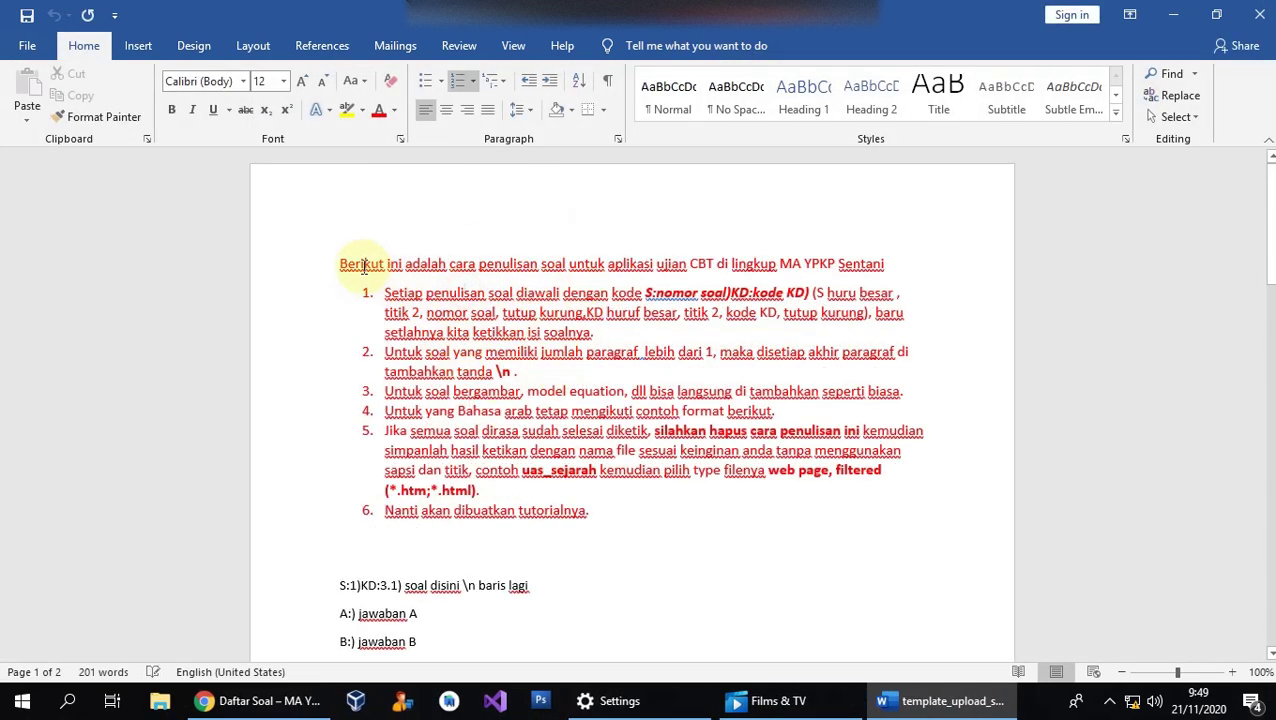
{"action": "left_click", "coordinate": [495, 332]}
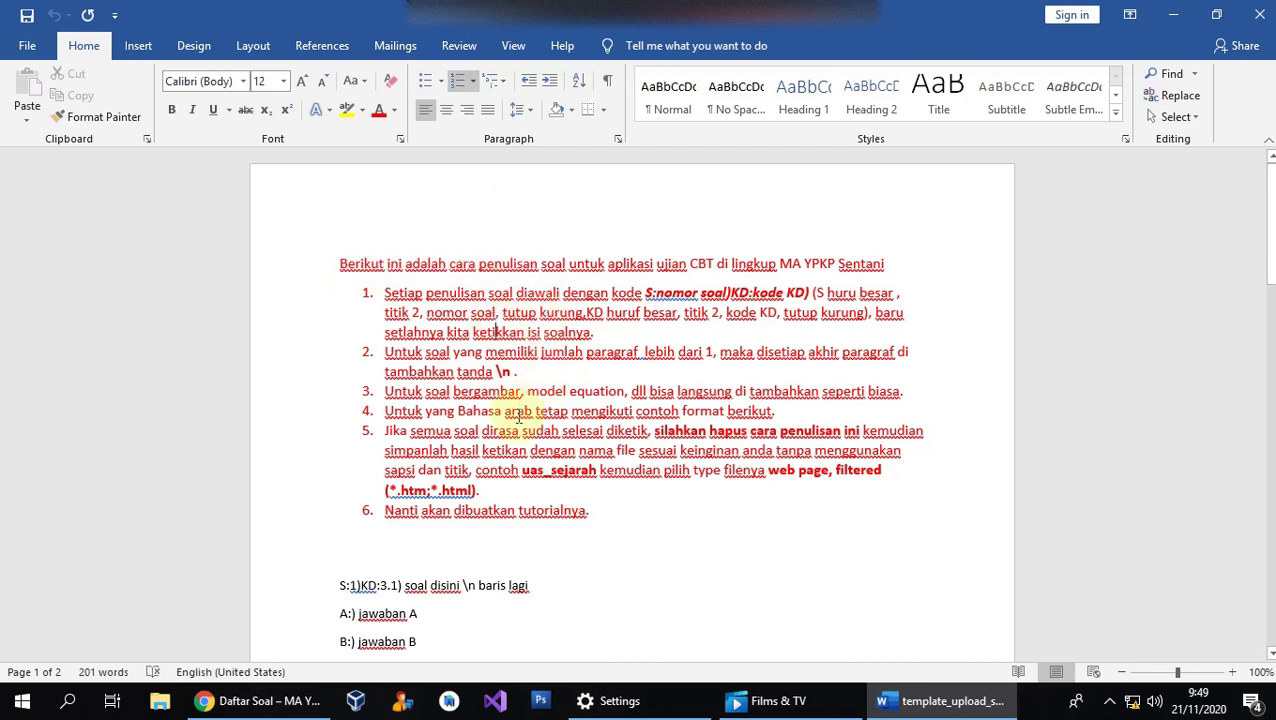
{"action": "left_click", "coordinate": [516, 489]}
{"action": "scroll", "coordinate": [413, 366], "scroll_direction": "down", "scroll_amount": 1}
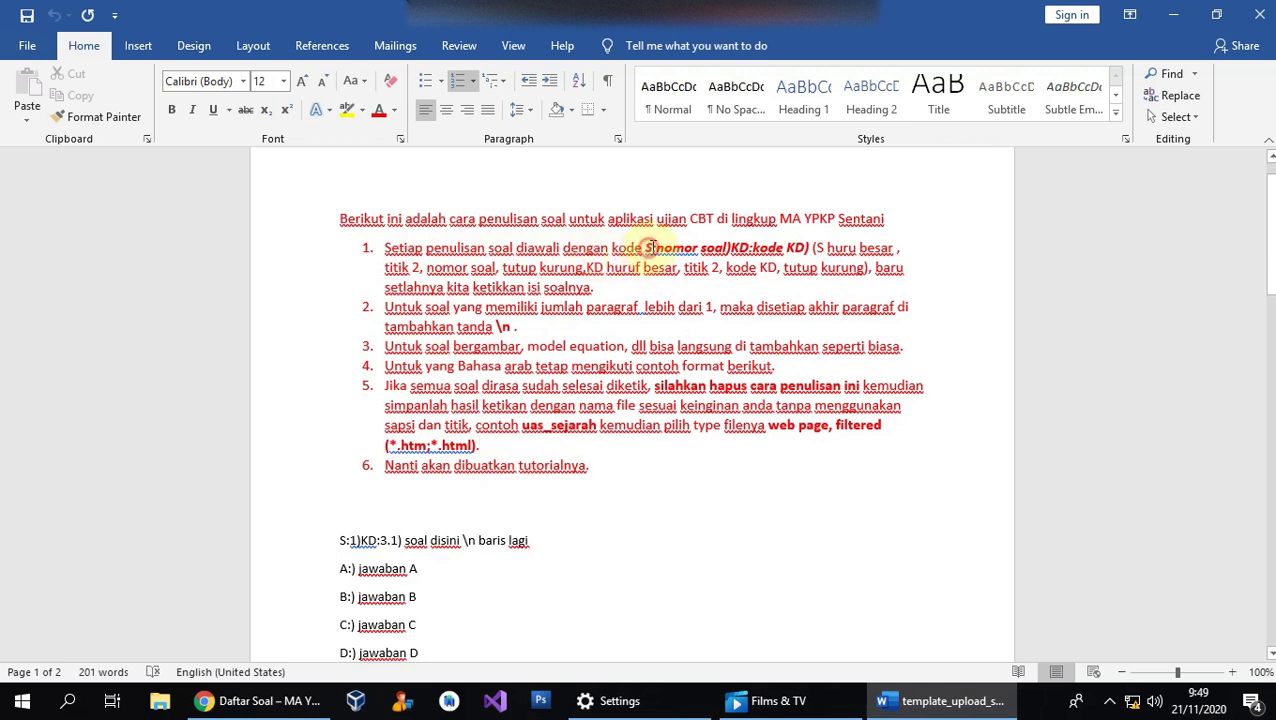
Examine the S:nomor soal)KD:kode KD) question-code format, then return to FlyExam in Chrome.
{"action": "double_click", "coordinate": [649, 247]}
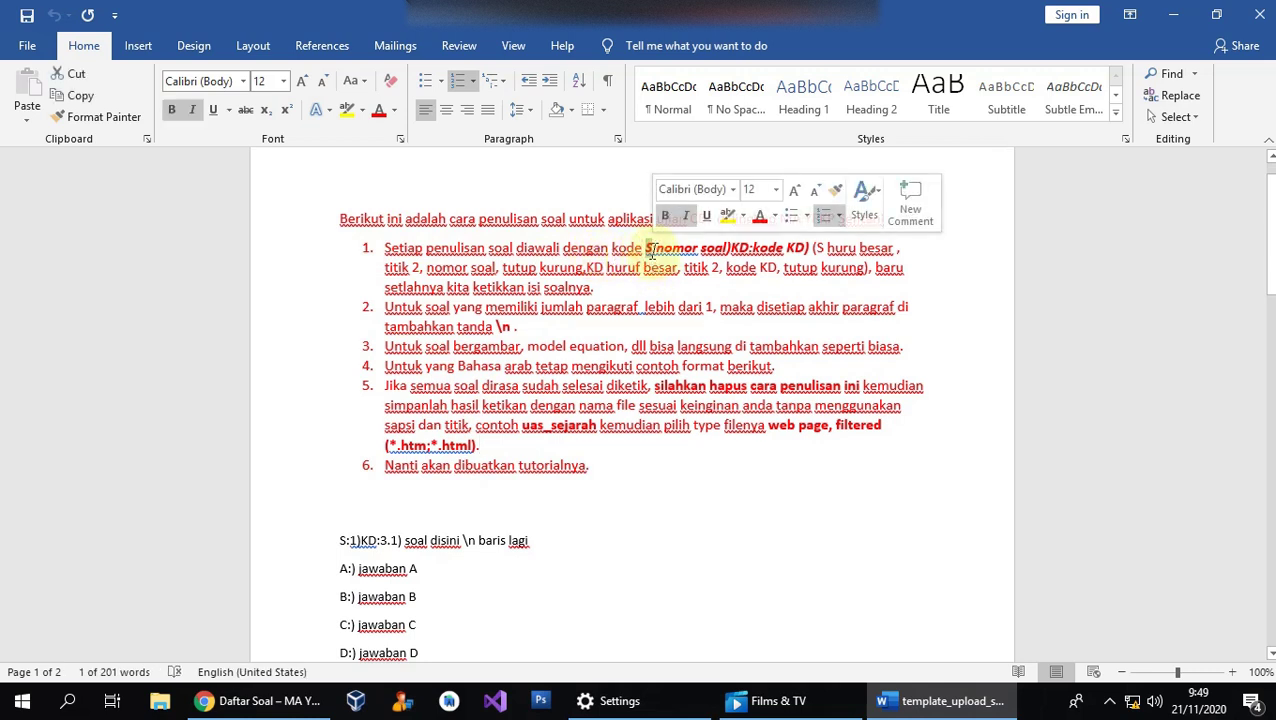
{"action": "left_click", "coordinate": [657, 256]}
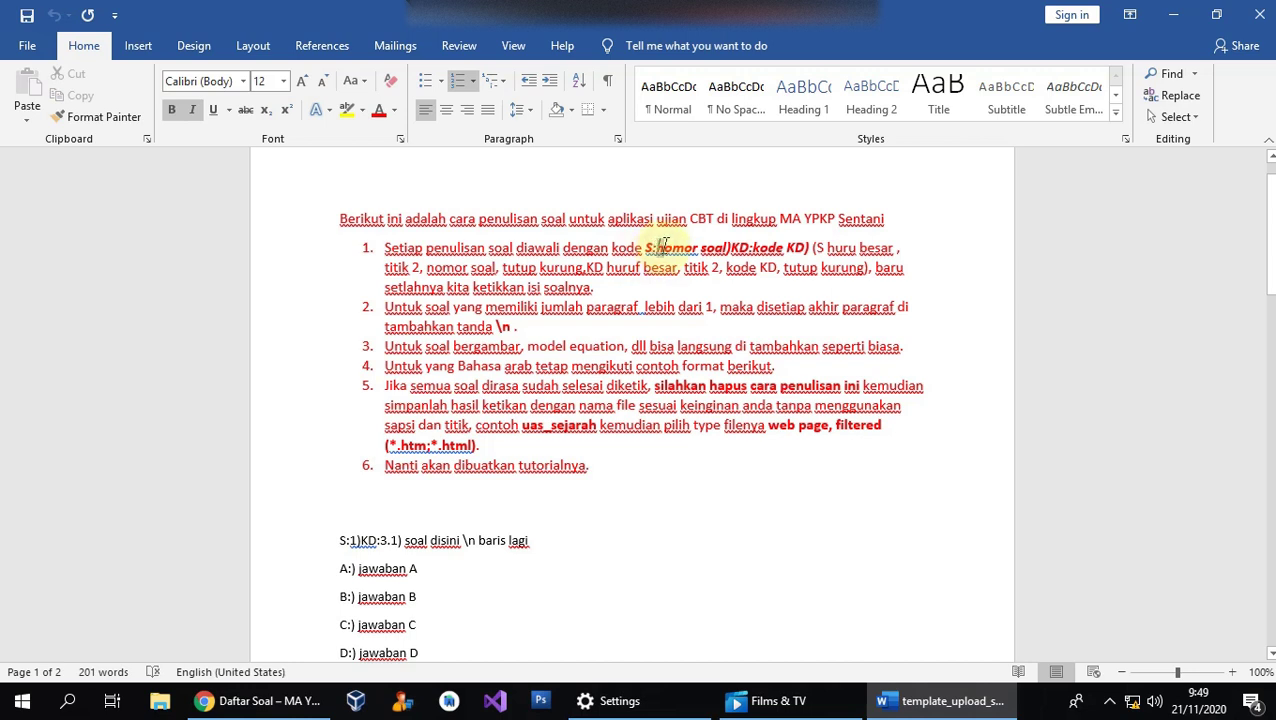
{"action": "left_click_drag", "start_coordinate": [659, 245], "coordinate": [731, 248]}
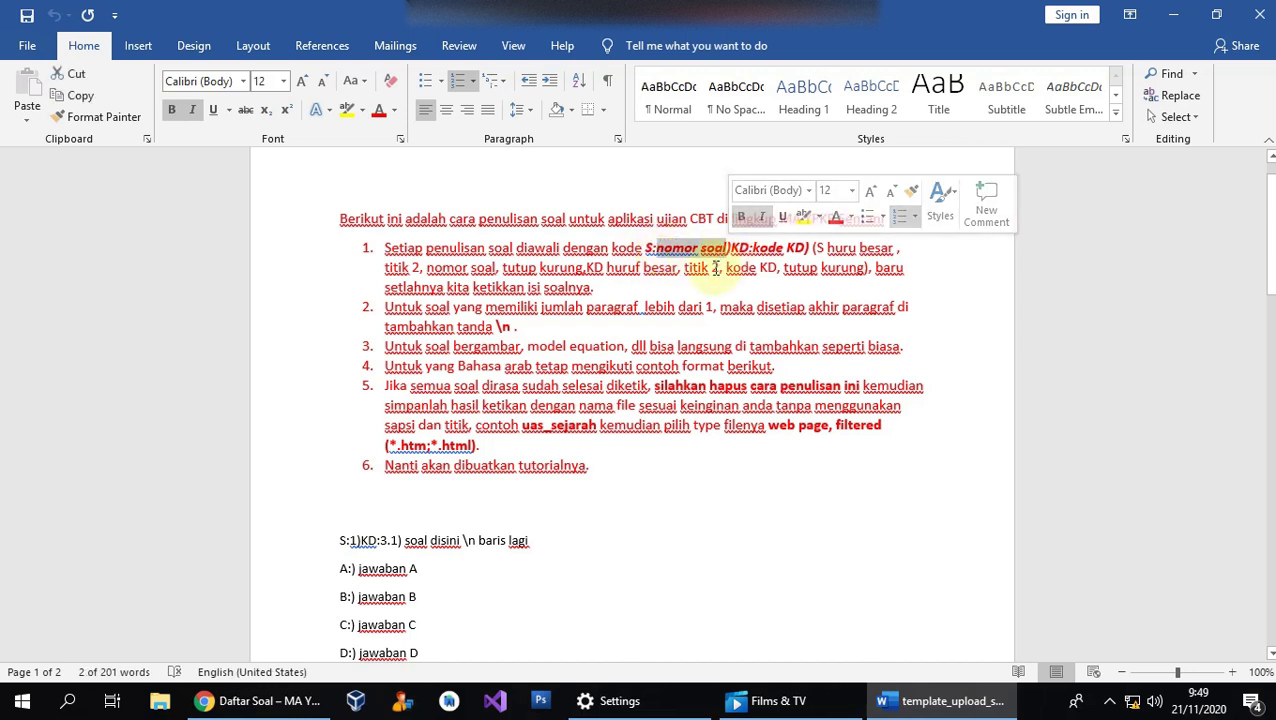
{"action": "left_click", "coordinate": [729, 248]}
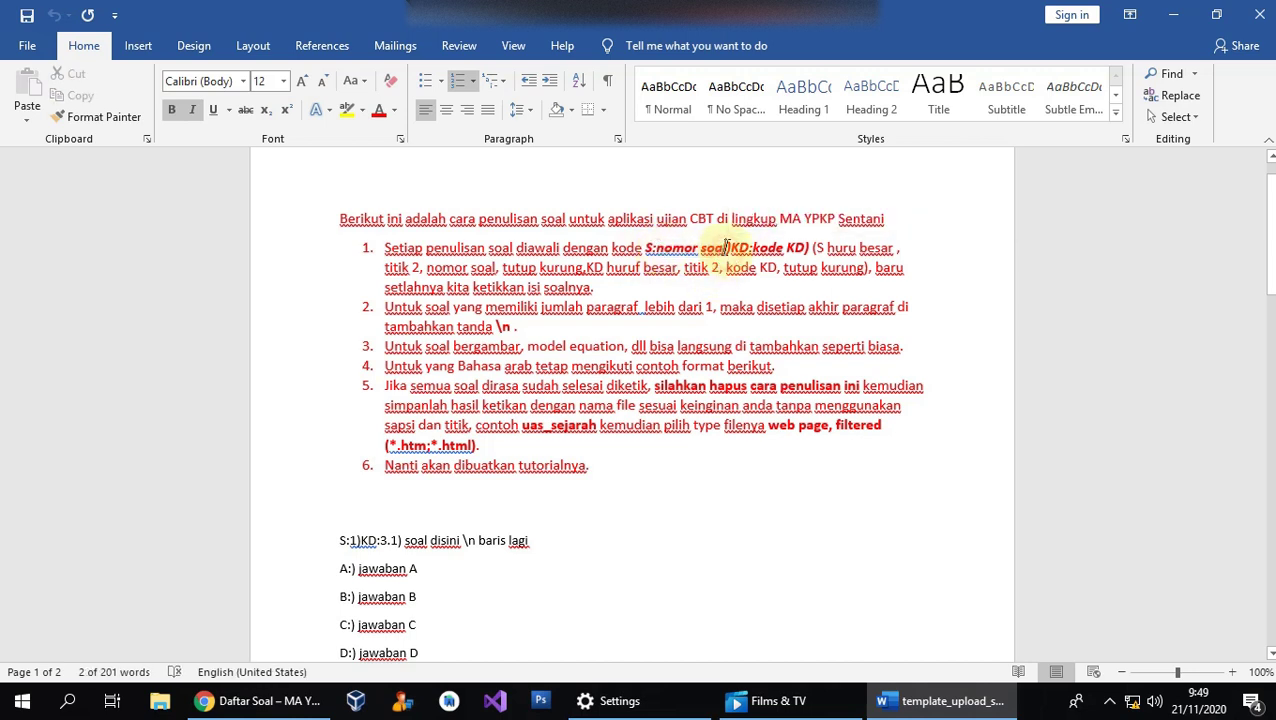
{"action": "double_click", "coordinate": [733, 247]}
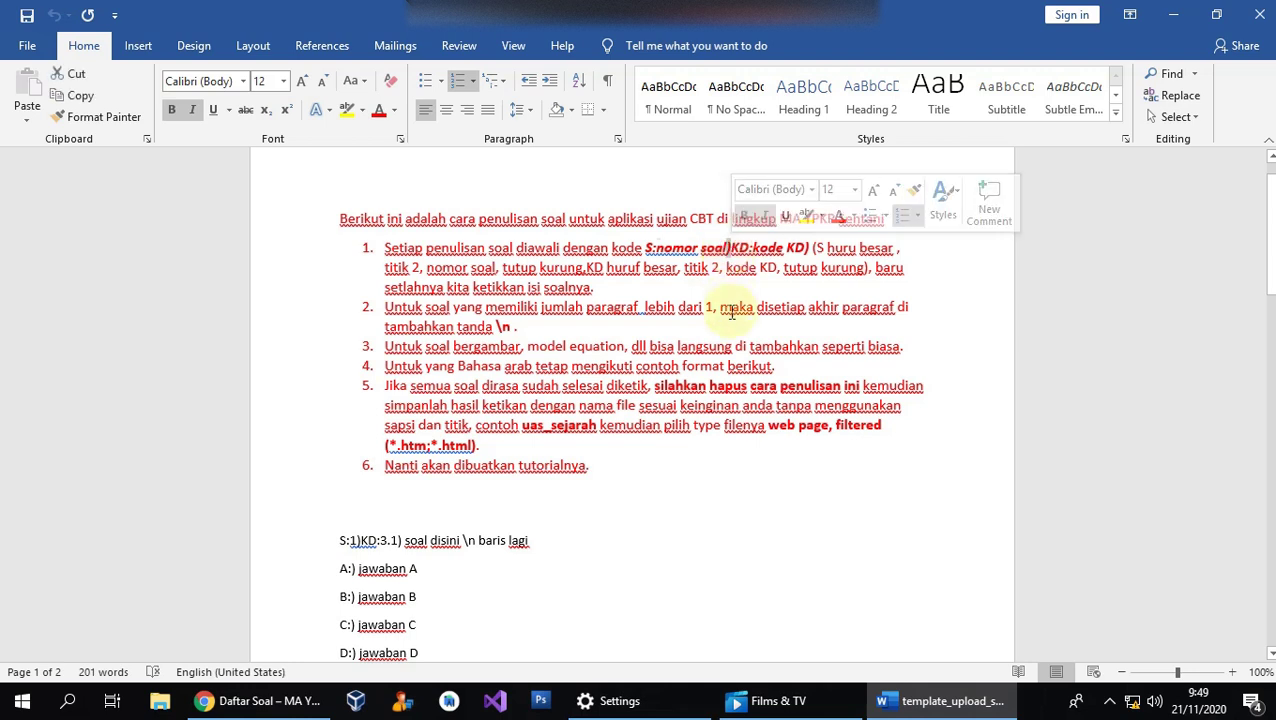
{"action": "left_click", "coordinate": [738, 256]}
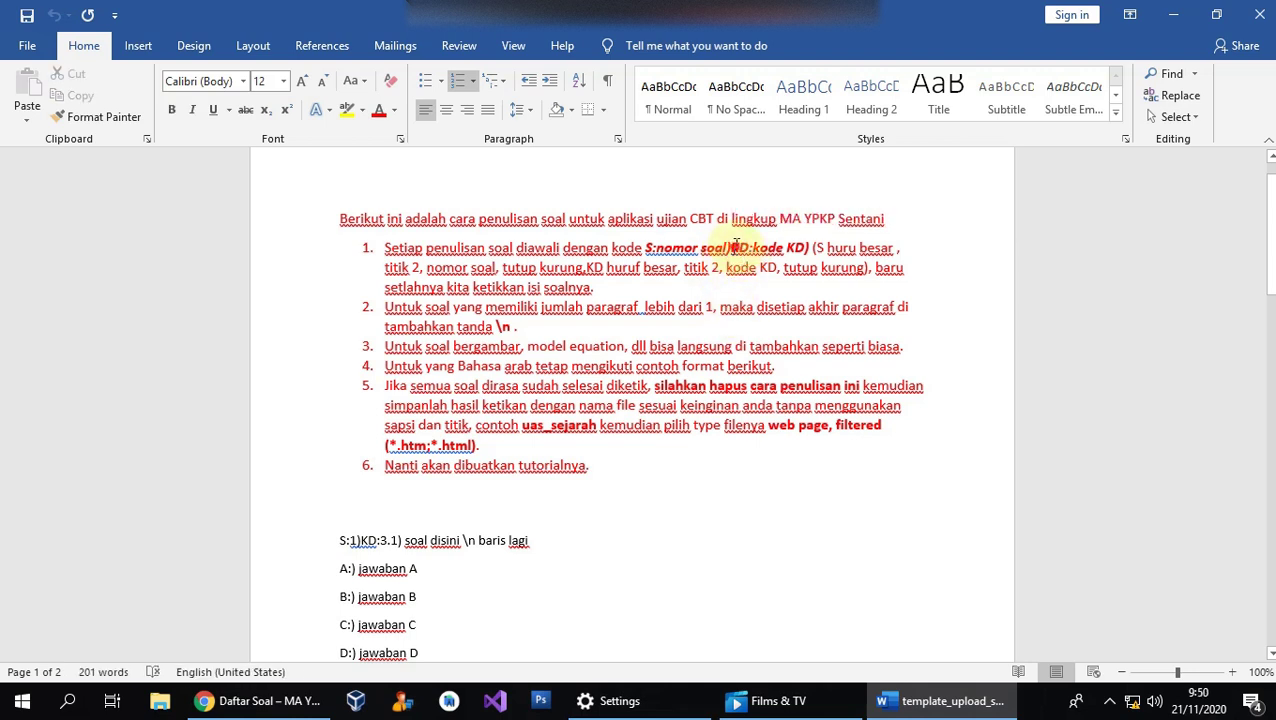
{"action": "double_click", "coordinate": [742, 248]}
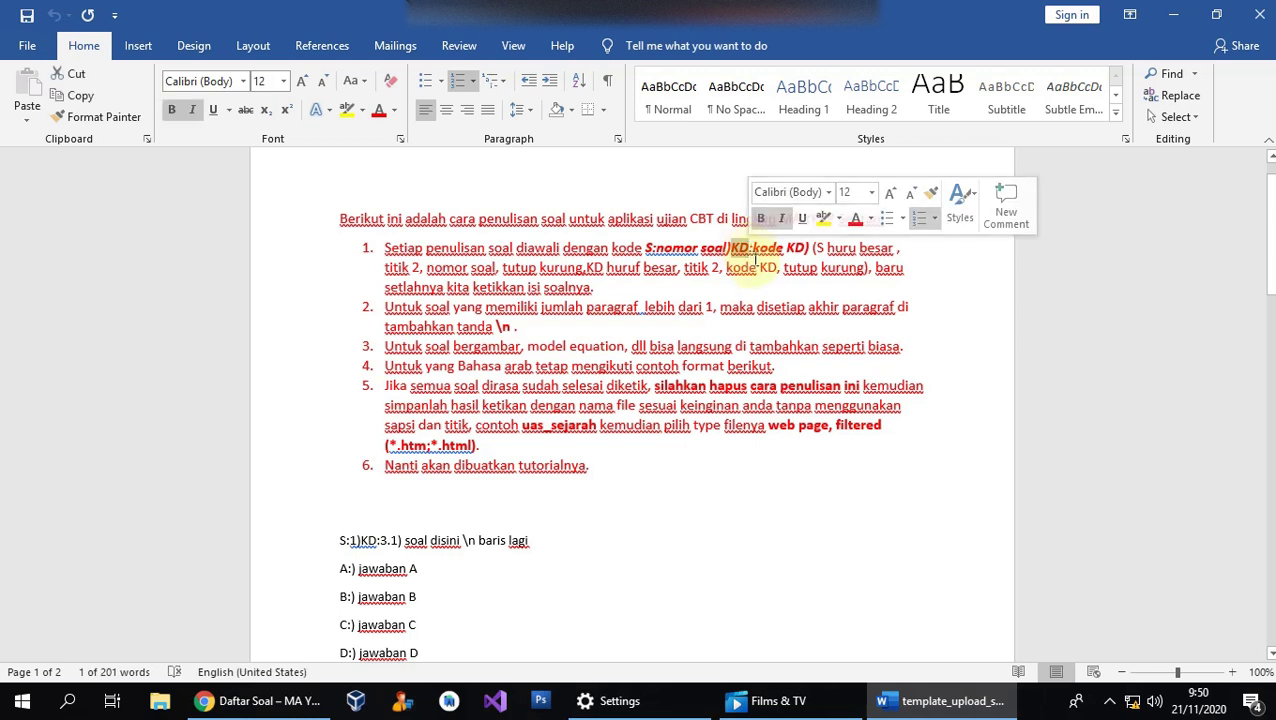
{"action": "left_click", "coordinate": [752, 256]}
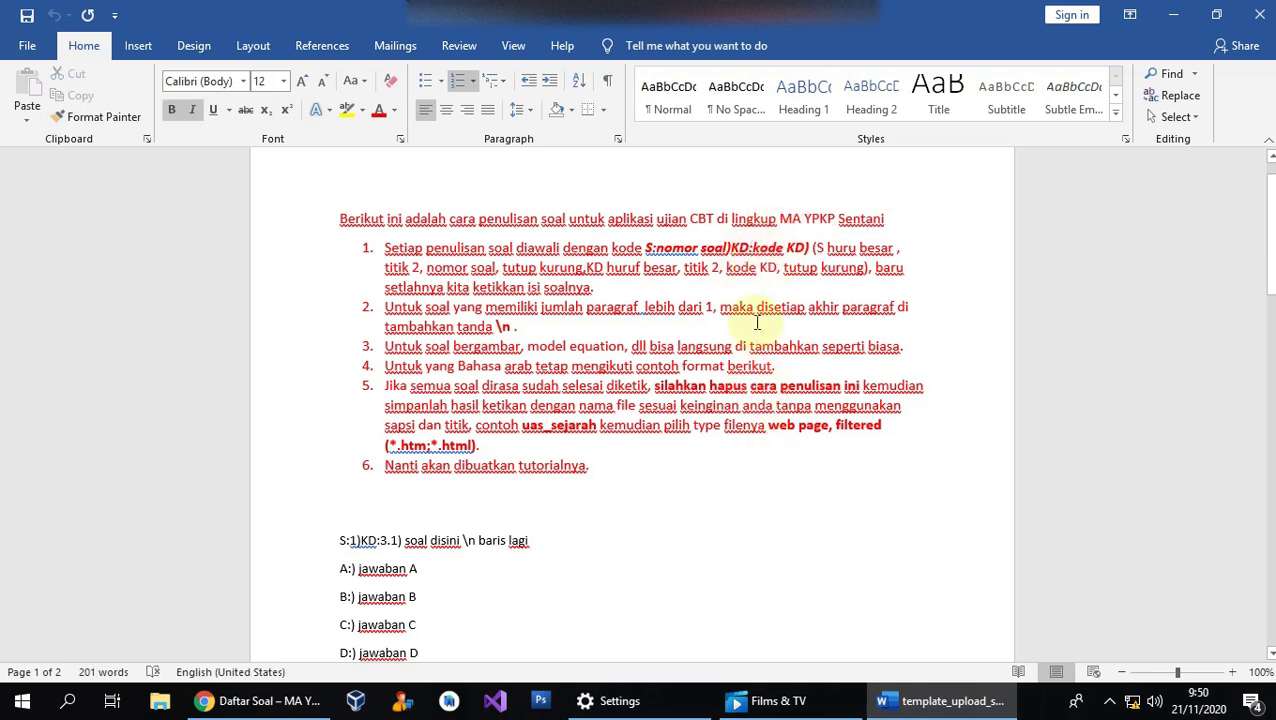
{"action": "left_click", "coordinate": [260, 702]}
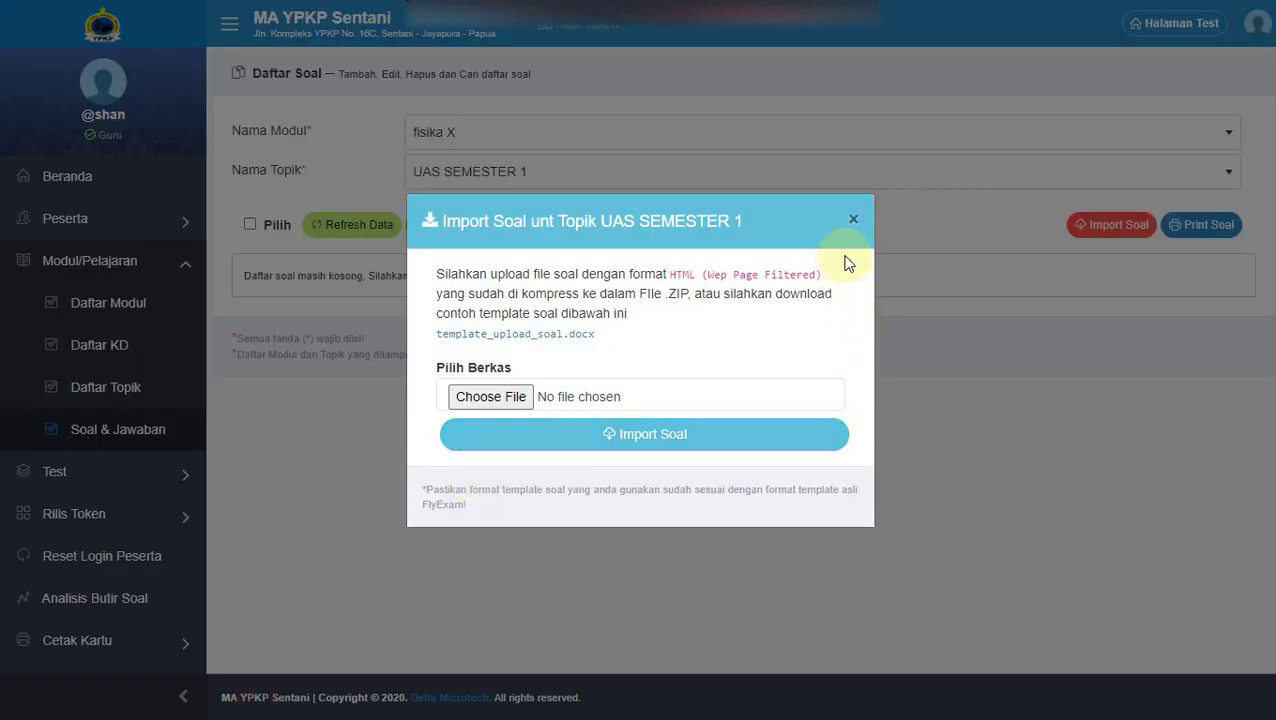
Close the import form, check KD 3.1 in Daftar KD, and switch back to the Word template.
{"action": "left_click", "coordinate": [850, 228]}
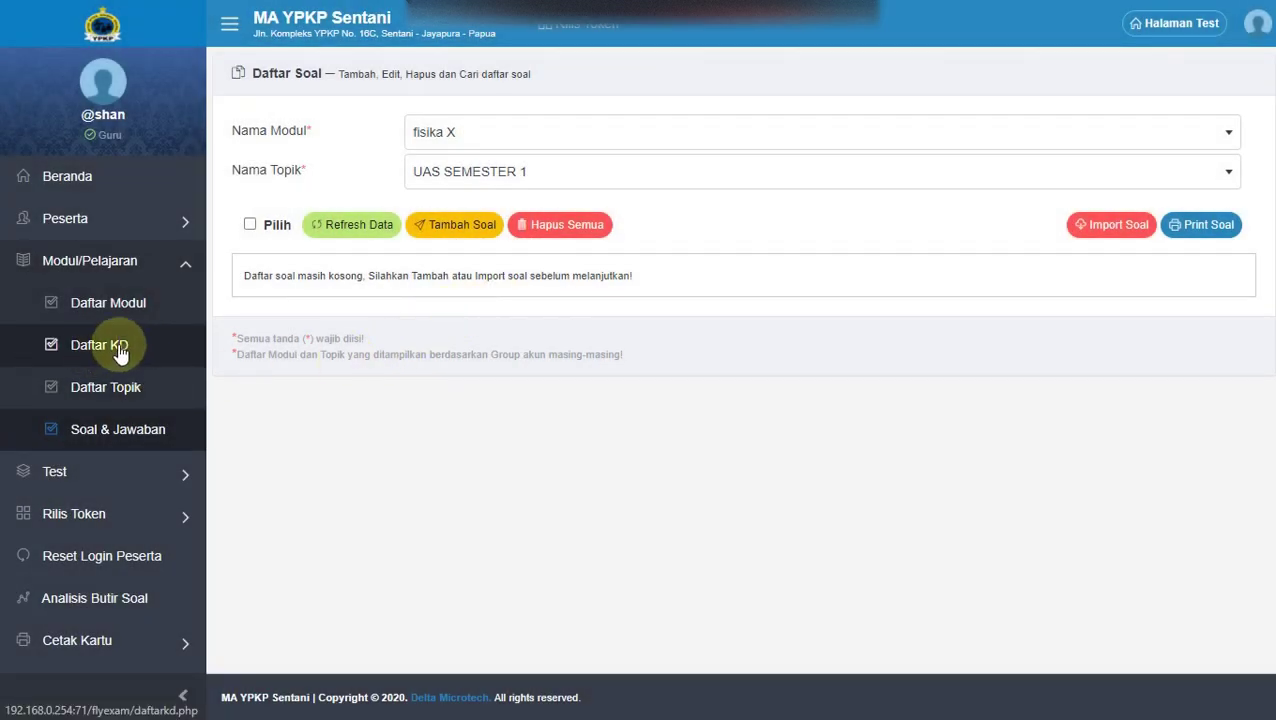
{"action": "left_click", "coordinate": [121, 350]}
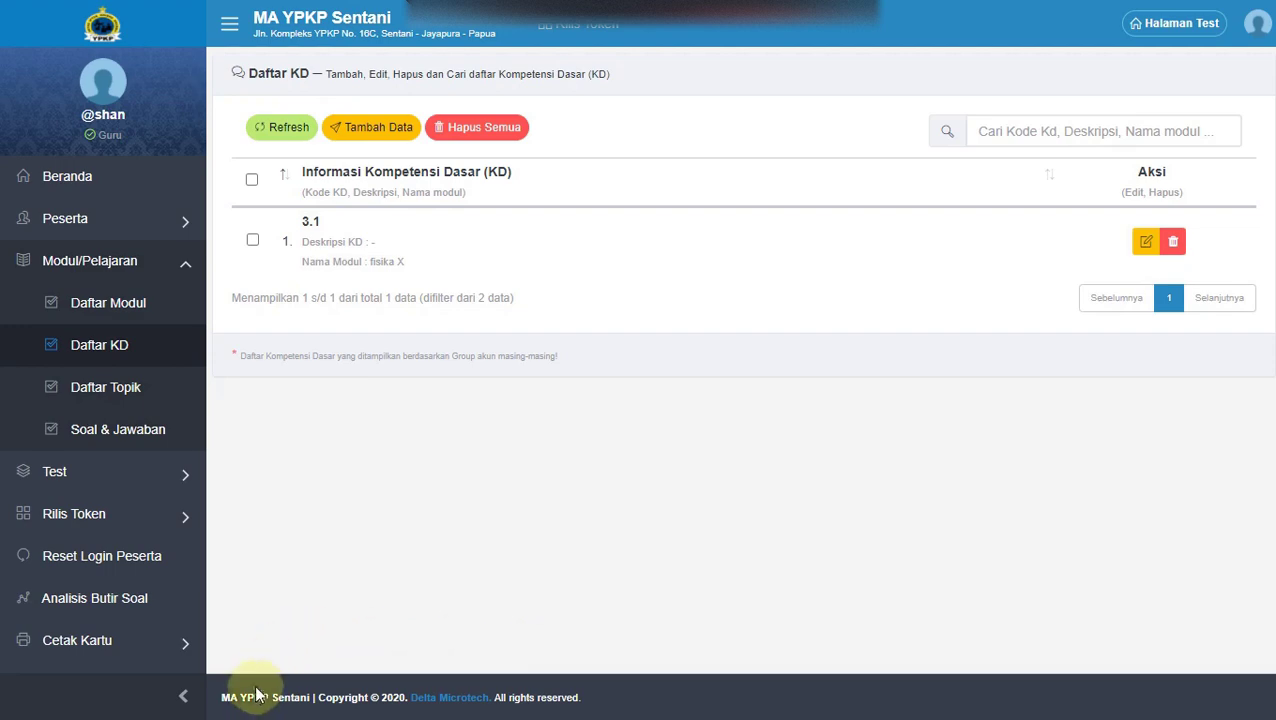
{"action": "key", "text": "super"}
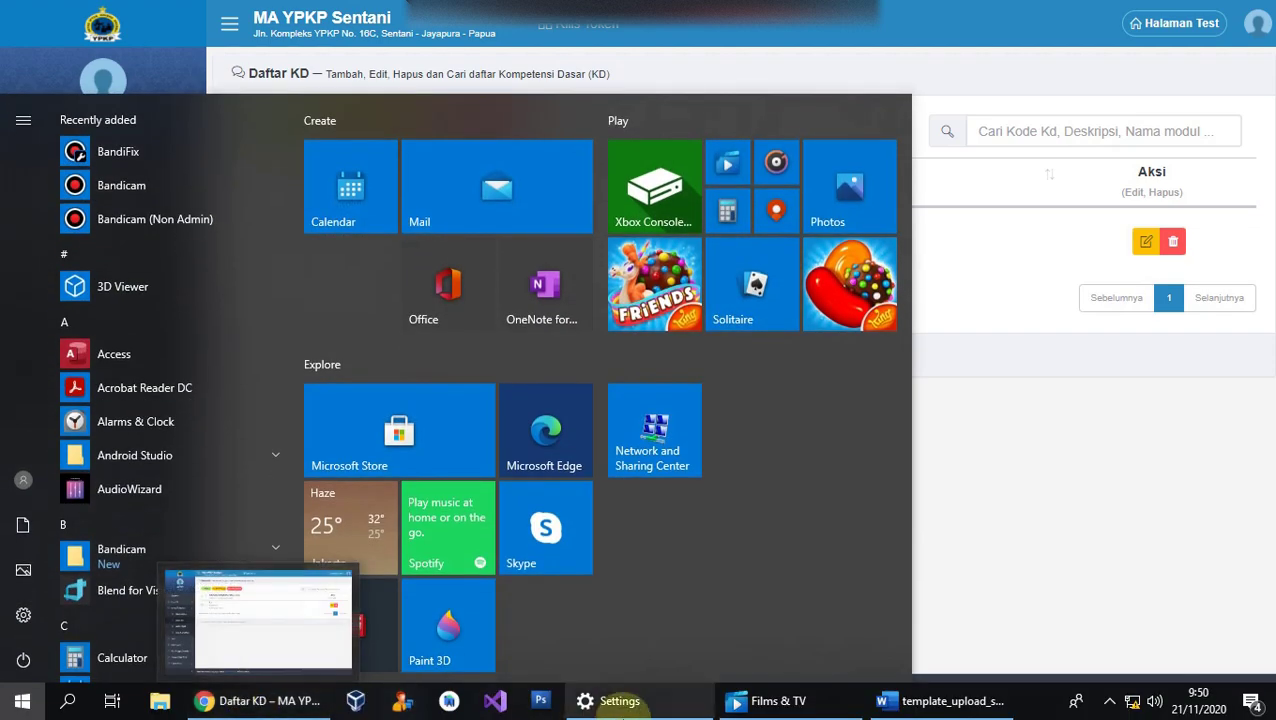
{"action": "left_click", "coordinate": [916, 712]}
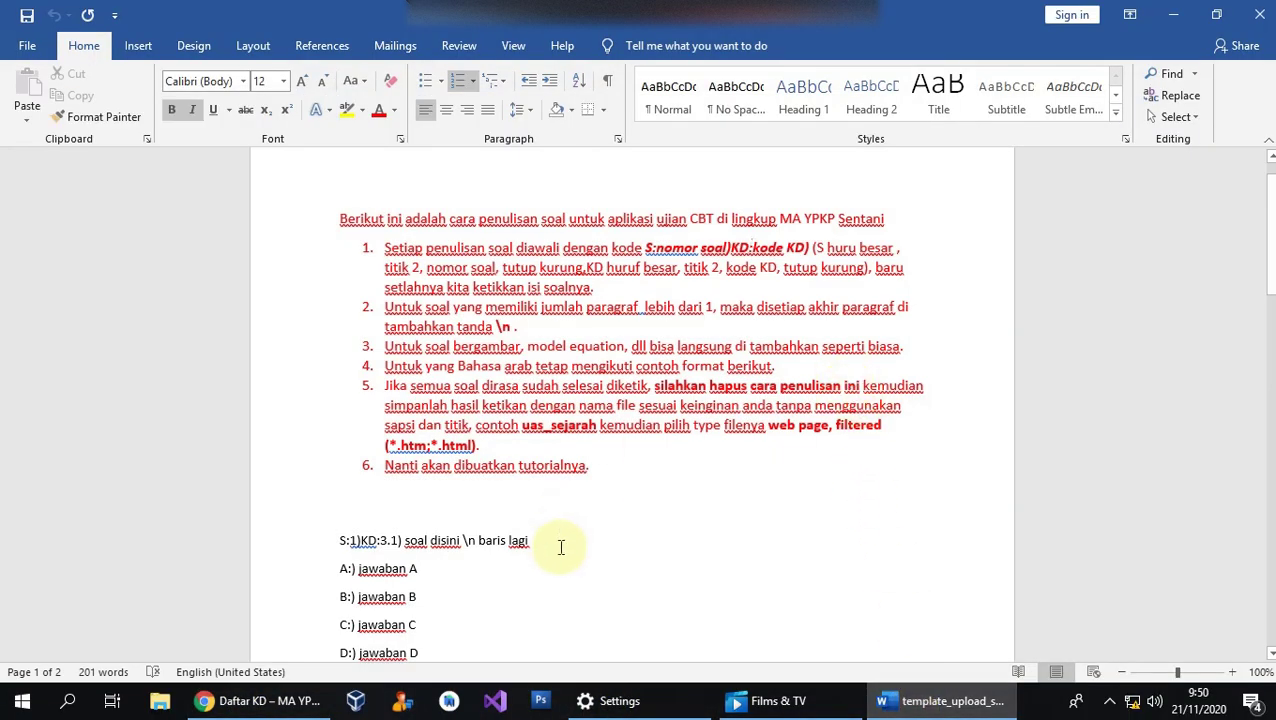
Delete the red instruction block from 'Berikut' to 'tutorialnya.'.
{"action": "left_click", "coordinate": [581, 423]}
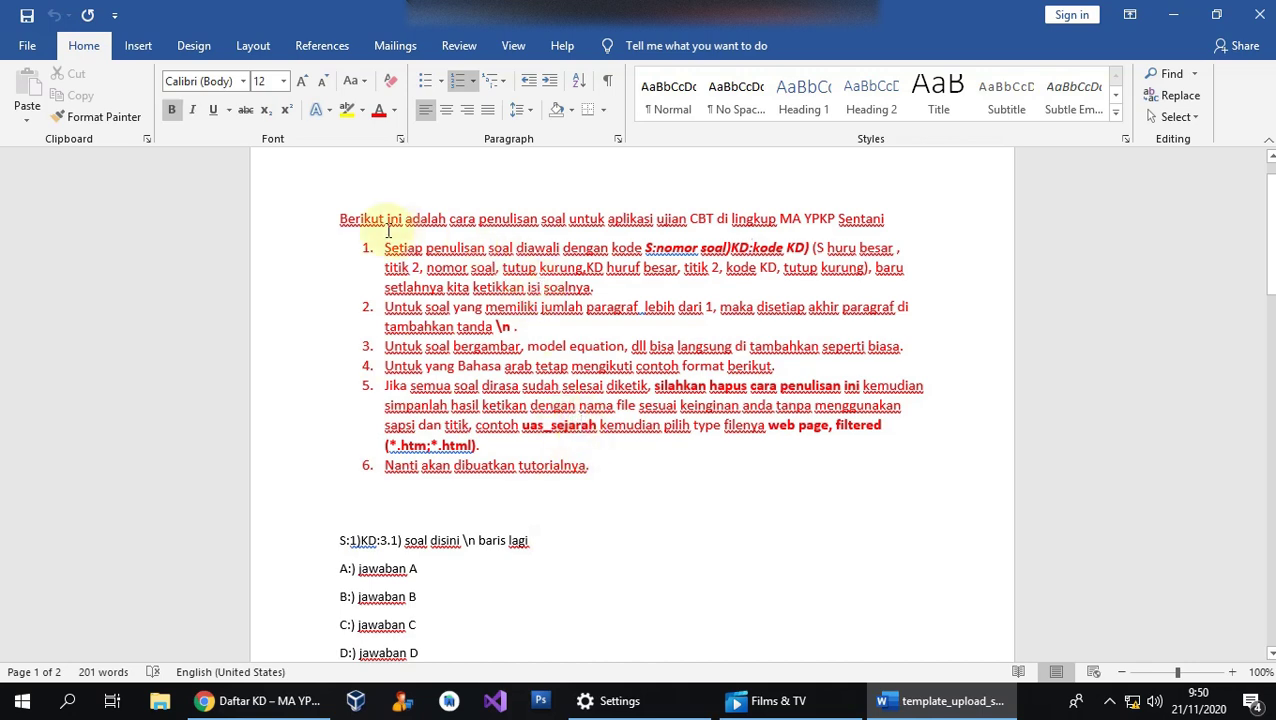
{"action": "mouse_move", "coordinate": [333, 220]}
{"action": "left_mouse_down"}
{"action": "mouse_move", "coordinate": [521, 333]}
{"action": "mouse_move", "coordinate": [590, 470]}
{"action": "mouse_move", "coordinate": [507, 498]}
{"action": "mouse_move", "coordinate": [370, 336]}
{"action": "mouse_move", "coordinate": [340, 218]}
{"action": "left_mouse_up"}
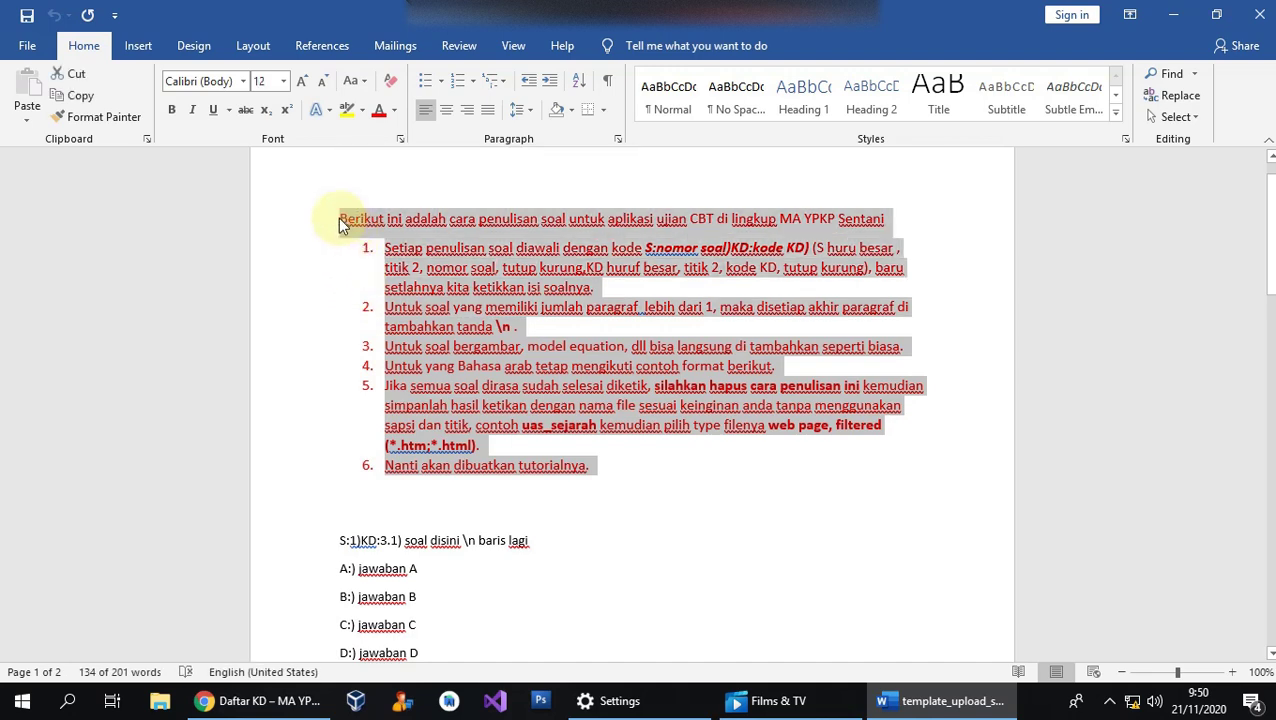
{"action": "key", "text": "Delete"}
{"action": "key", "text": "Delete"}
{"action": "key", "text": "Delete"}
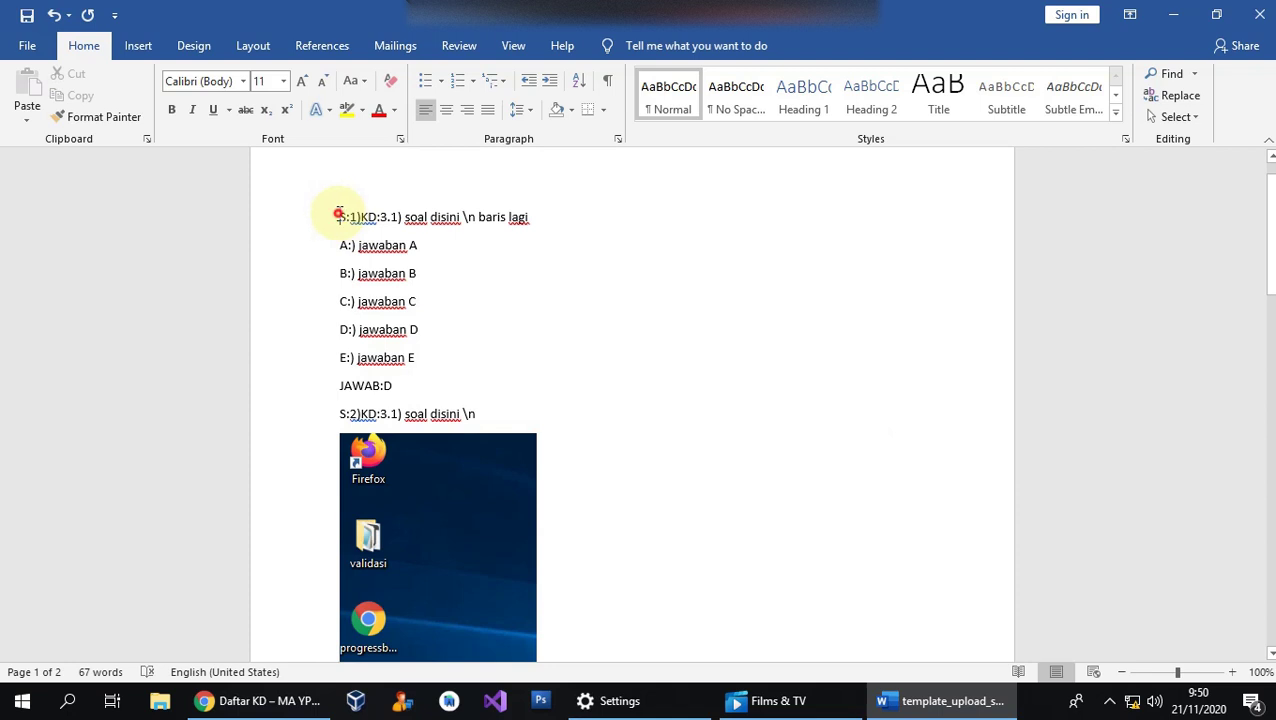
Highlight the first sample questions and scroll through them.
{"action": "left_click_drag", "start_coordinate": [338, 214], "coordinate": [464, 413]}
{"action": "scroll", "coordinate": [682, 530], "scroll_direction": "down", "scroll_amount": 6}
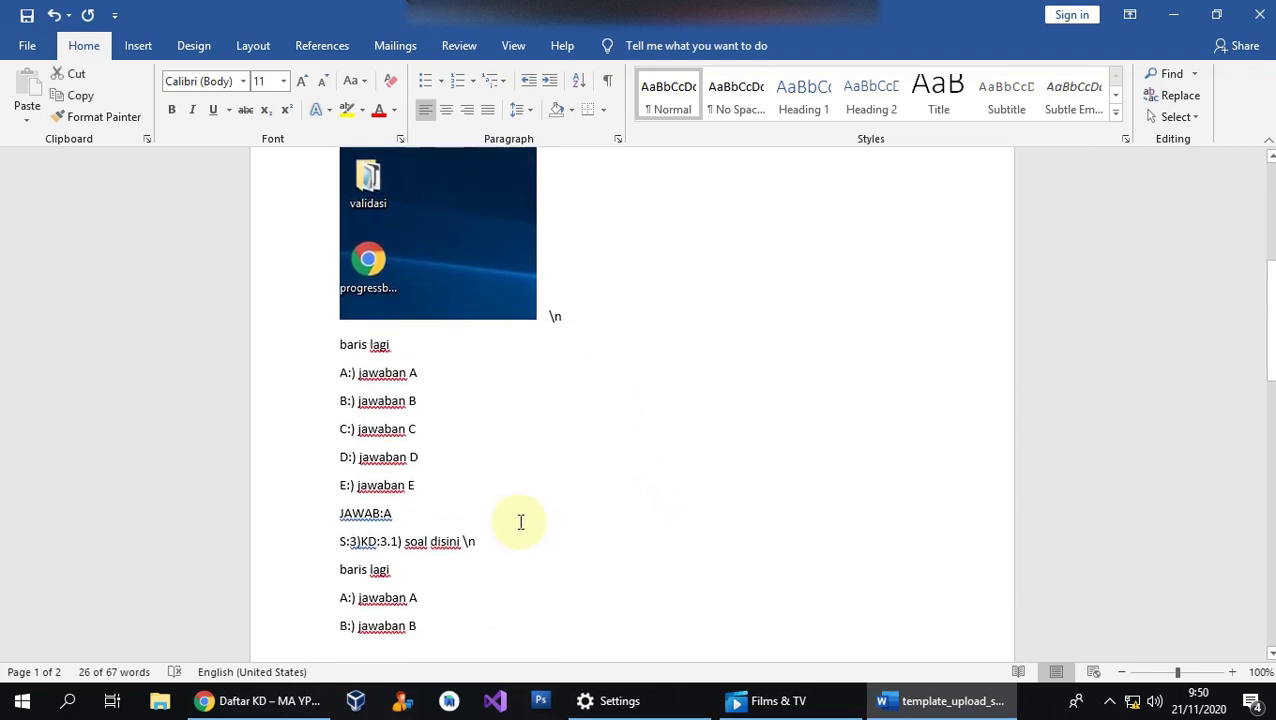
{"action": "scroll", "coordinate": [520, 522], "scroll_direction": "down", "scroll_amount": 7}
{"action": "scroll", "coordinate": [473, 530], "scroll_direction": "up", "scroll_amount": 8}
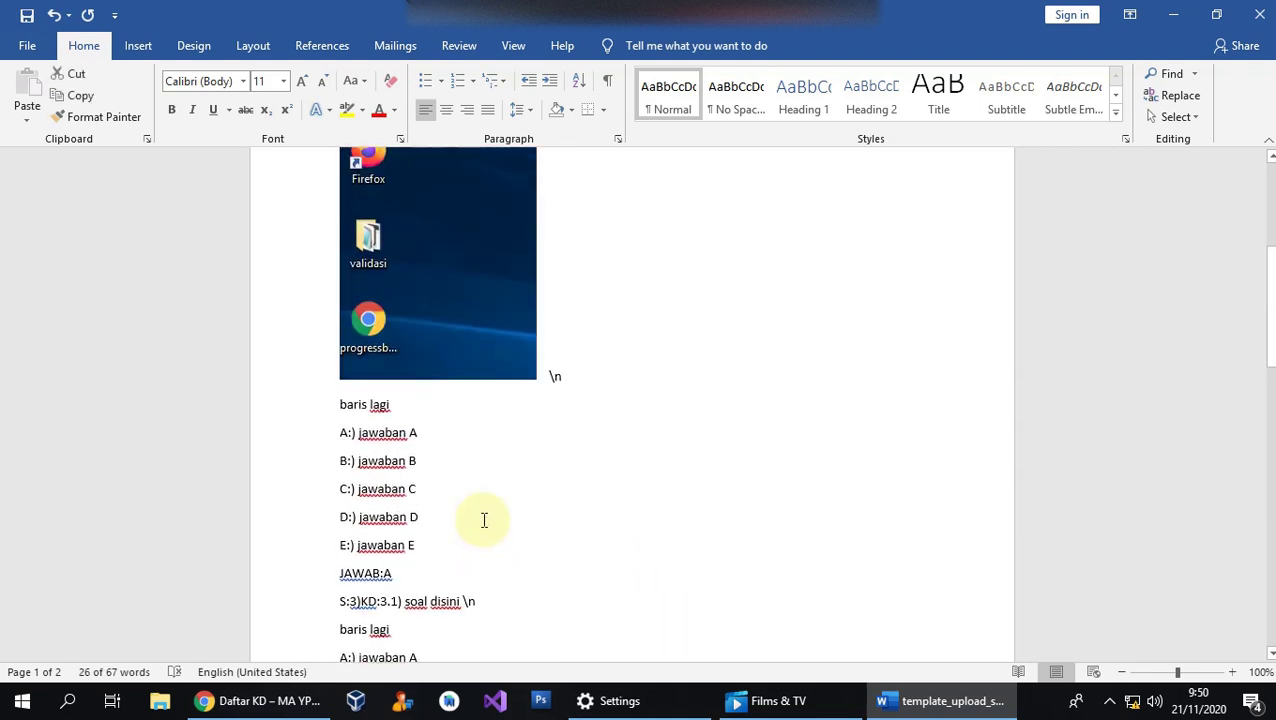
{"action": "scroll", "coordinate": [423, 338], "scroll_direction": "up", "scroll_amount": 4}
{"action": "left_click", "coordinate": [440, 271]}
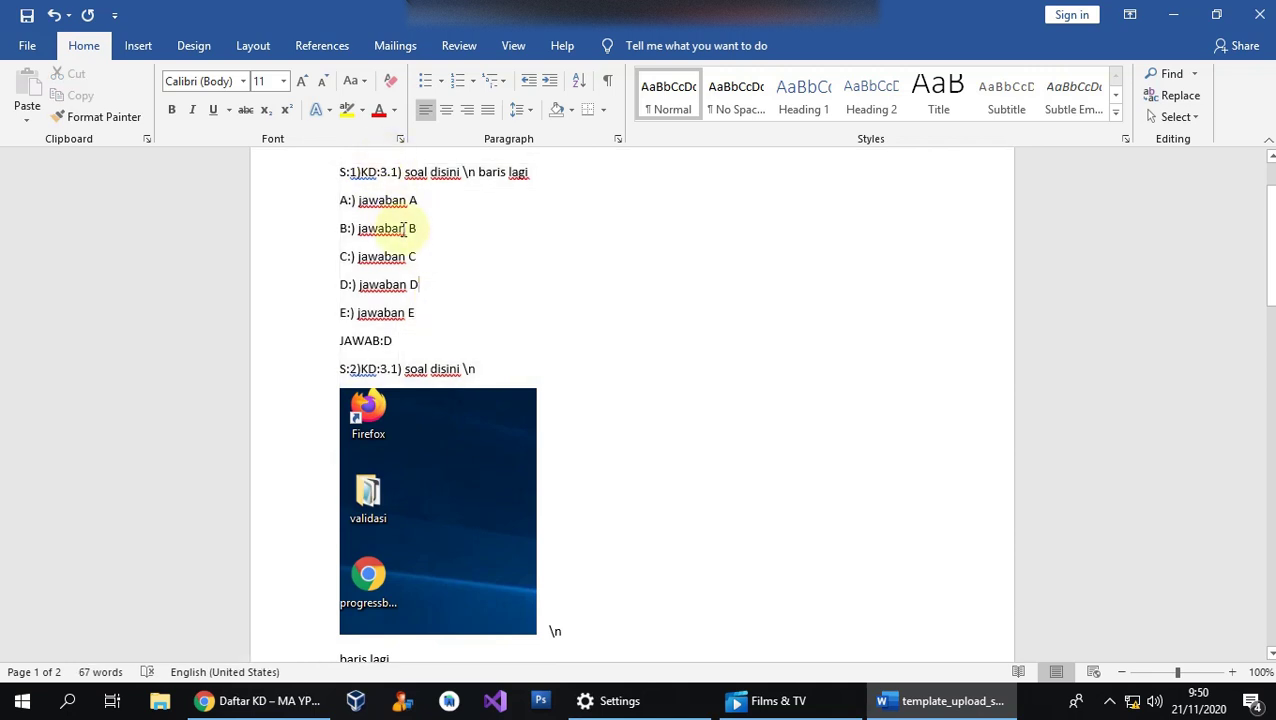
{"action": "scroll", "coordinate": [395, 236], "scroll_direction": "up", "scroll_amount": 1}
Highlight the S:, number 1, KD:3.1 and question-text parts of question 1's line in turn.
{"action": "double_click", "coordinate": [340, 260]}
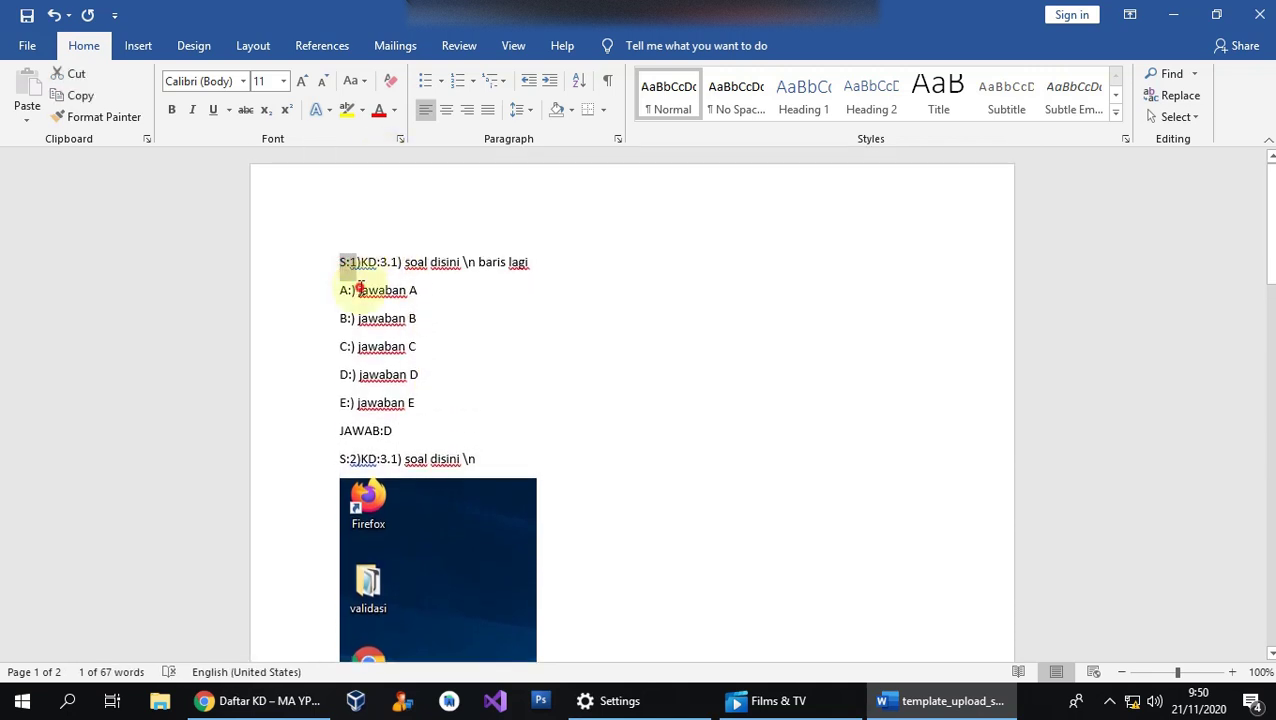
{"action": "left_click", "coordinate": [358, 289]}
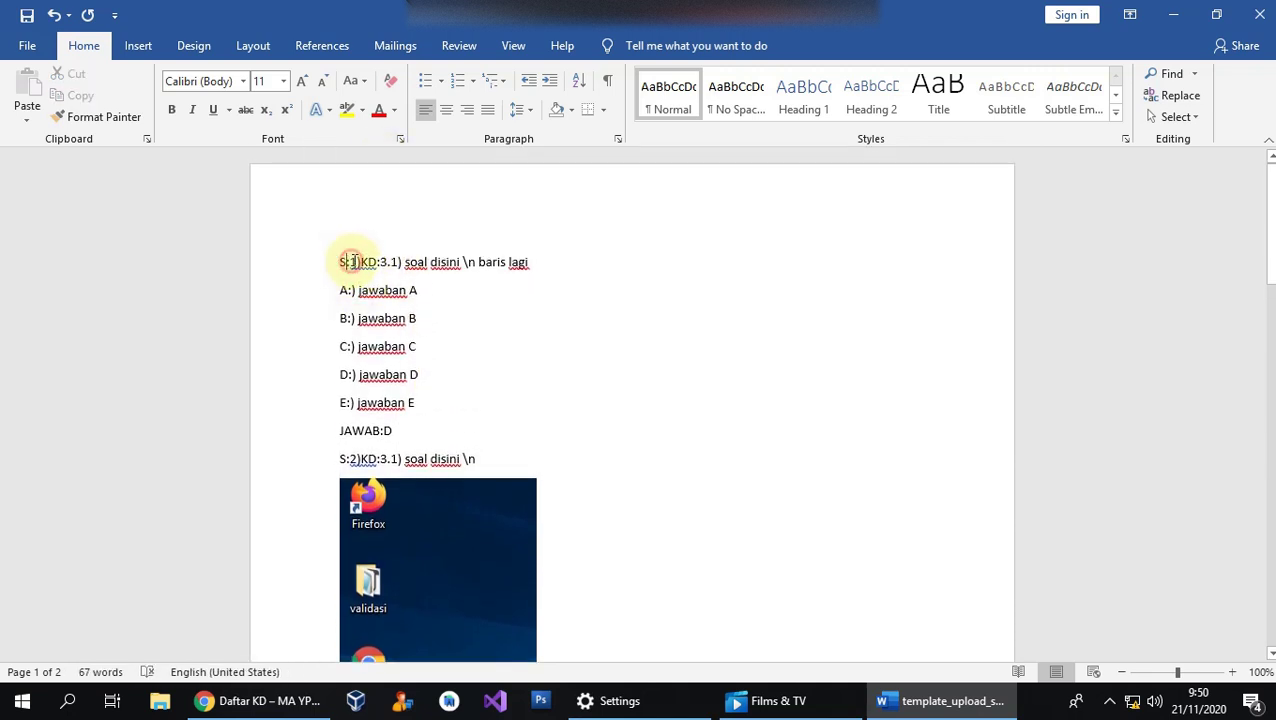
{"action": "left_click_drag", "start_coordinate": [350, 262], "coordinate": [357, 263]}
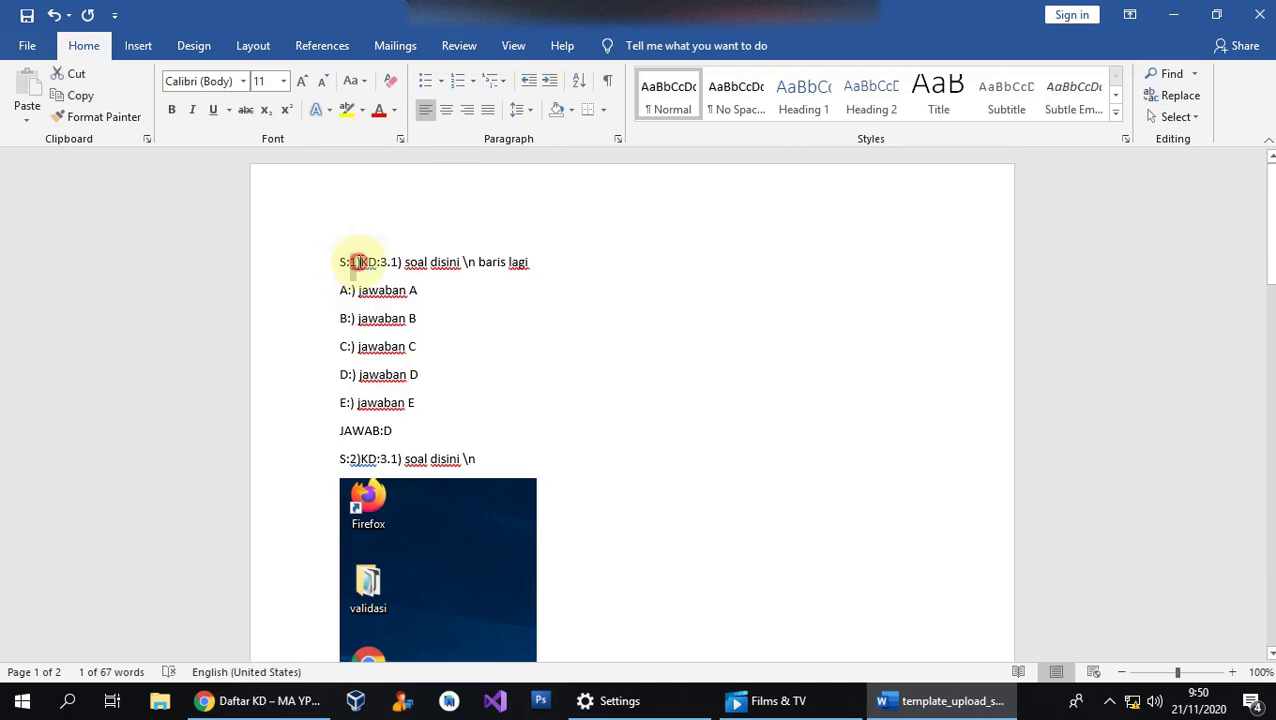
{"action": "left_click", "coordinate": [358, 261]}
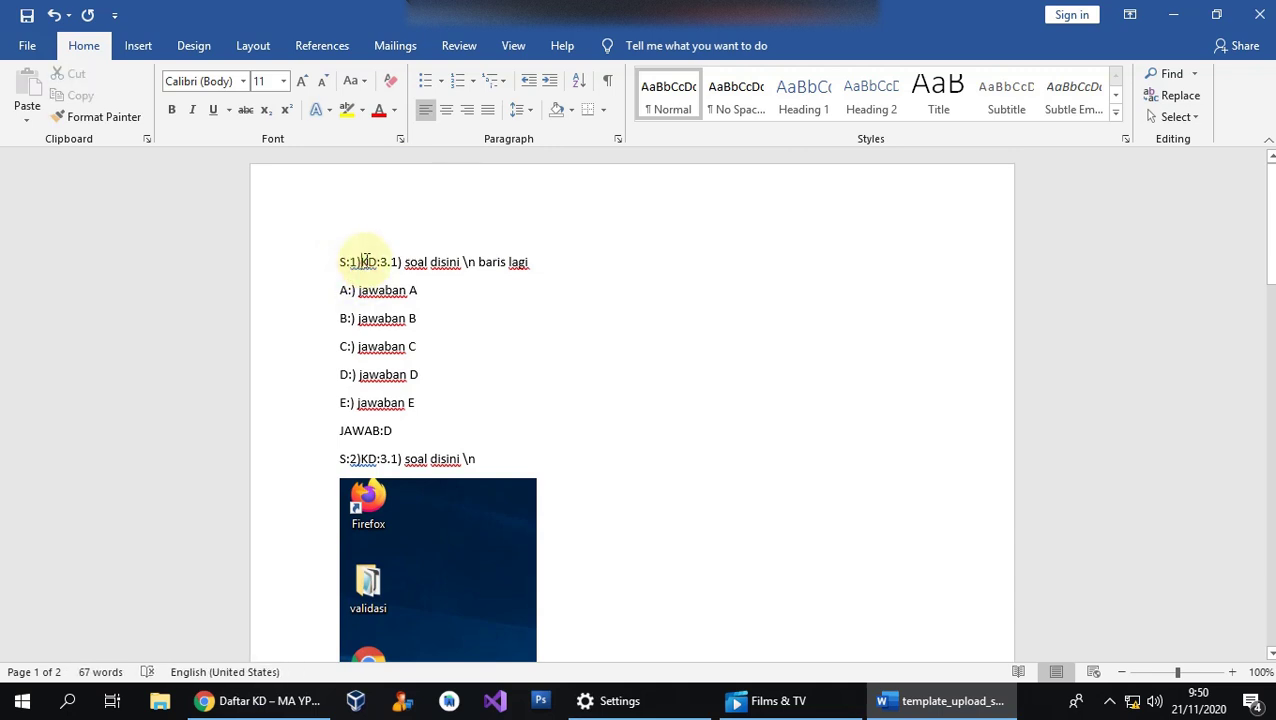
{"action": "left_click_drag", "start_coordinate": [359, 262], "coordinate": [381, 277]}
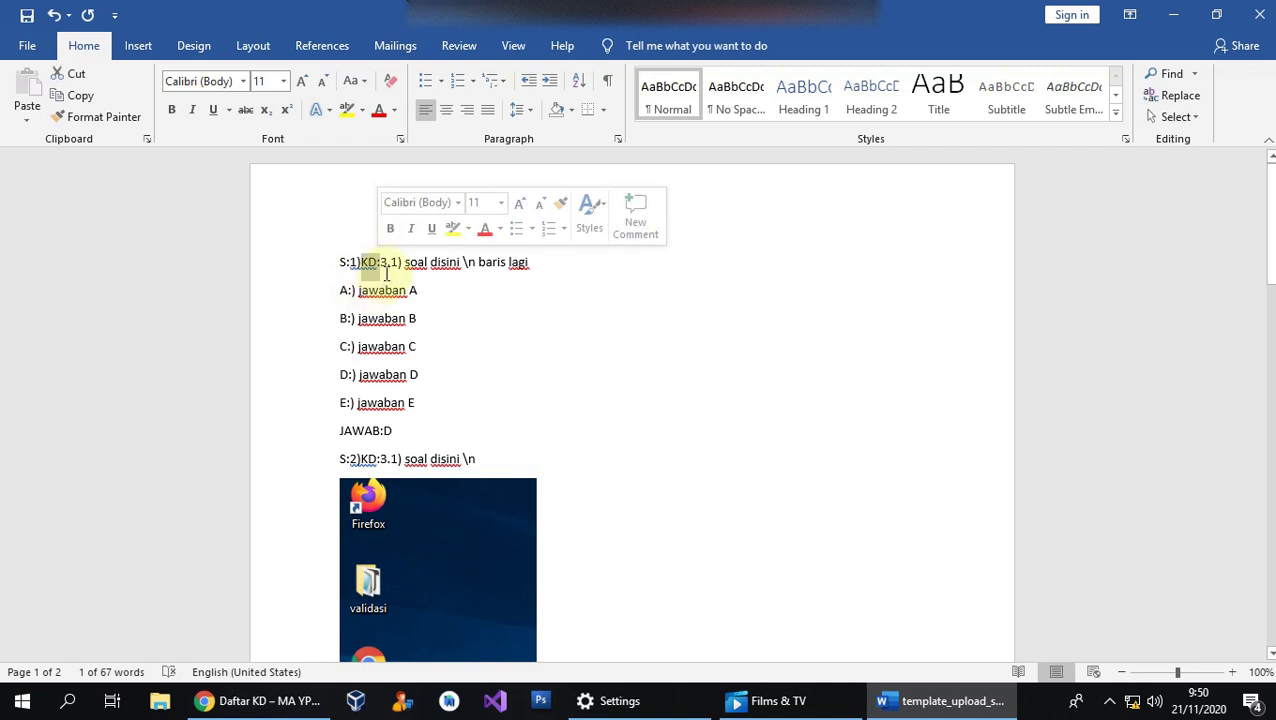
{"action": "left_click_drag", "start_coordinate": [361, 262], "coordinate": [384, 262]}
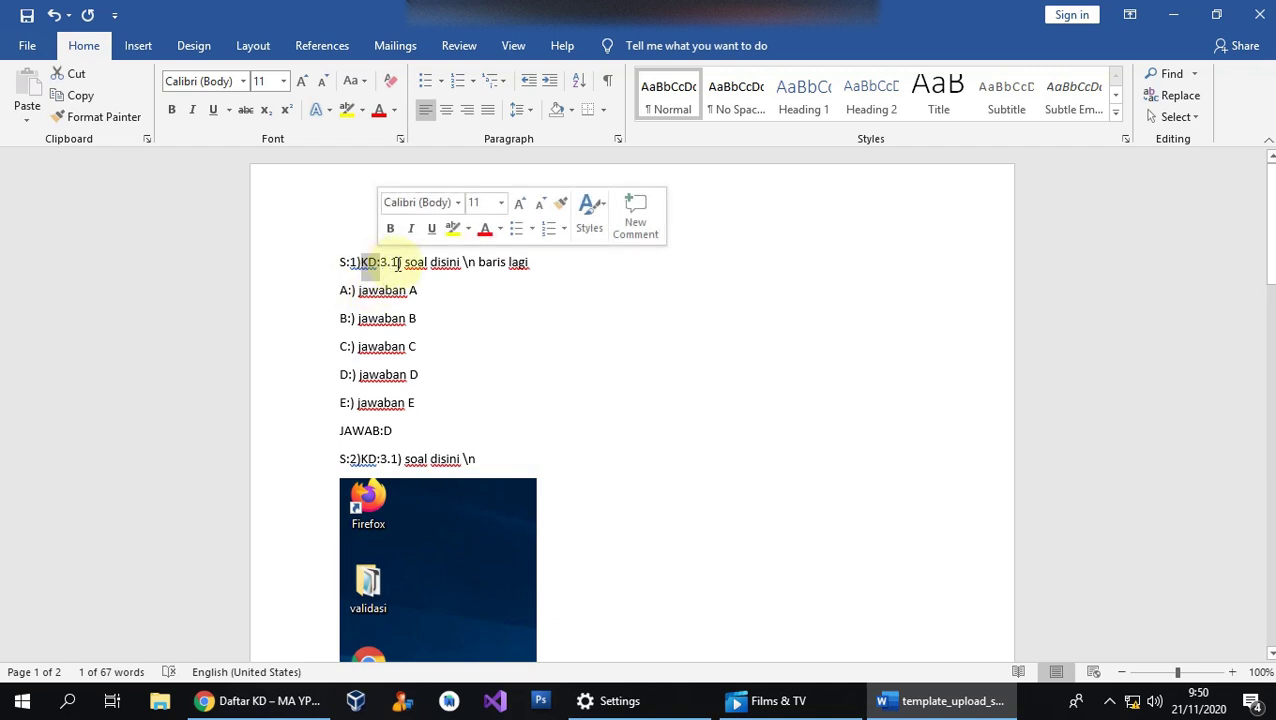
{"action": "left_click", "coordinate": [400, 262]}
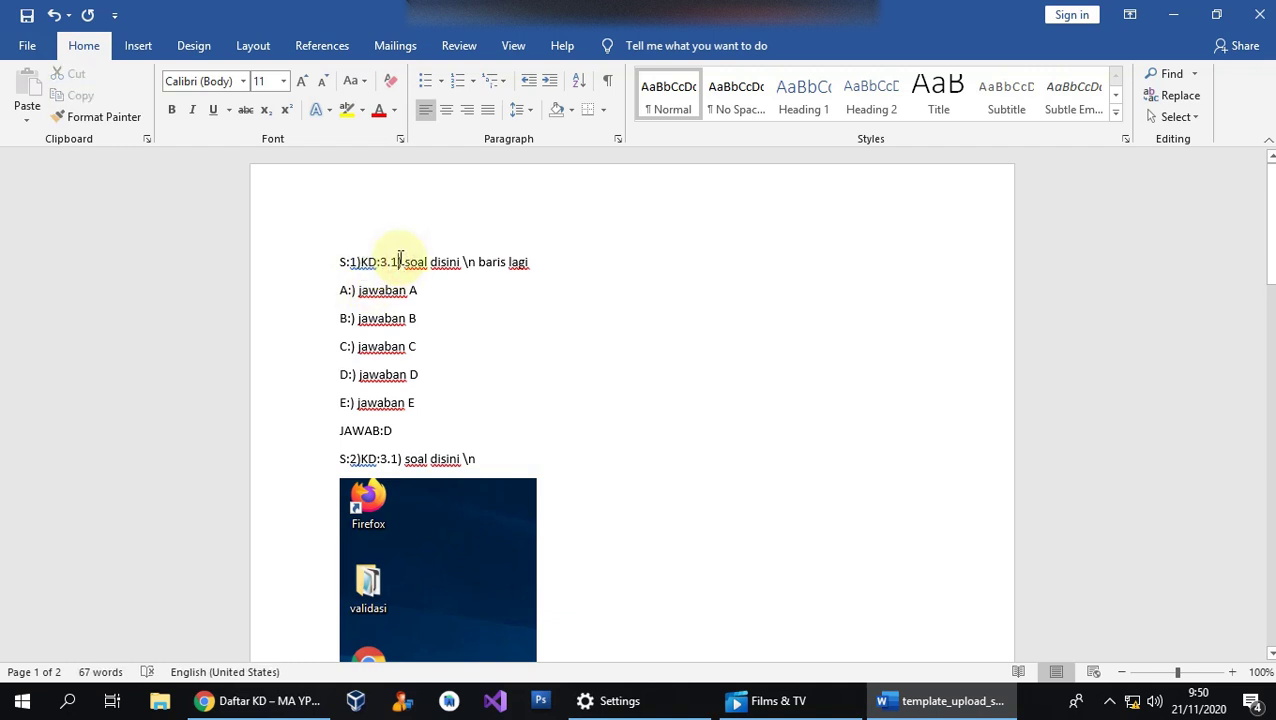
{"action": "left_click_drag", "start_coordinate": [405, 262], "coordinate": [527, 264]}
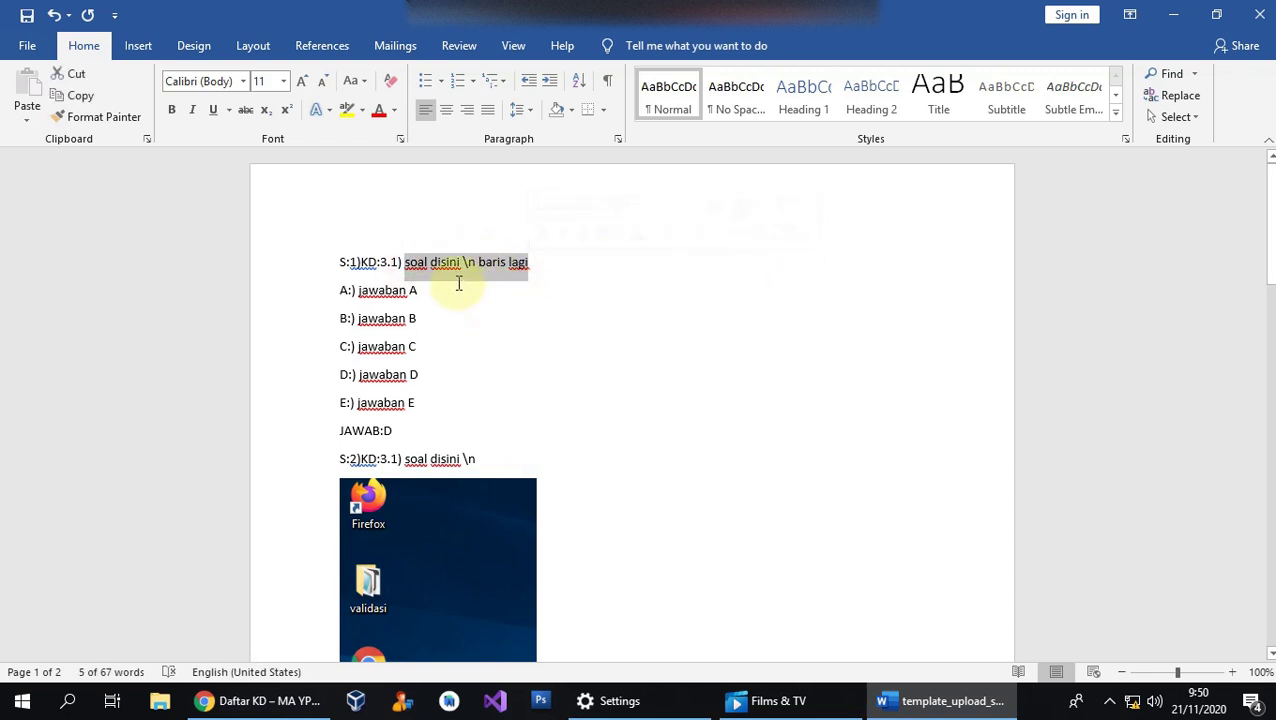
{"action": "scroll", "coordinate": [447, 433], "scroll_direction": "down", "scroll_amount": 3}
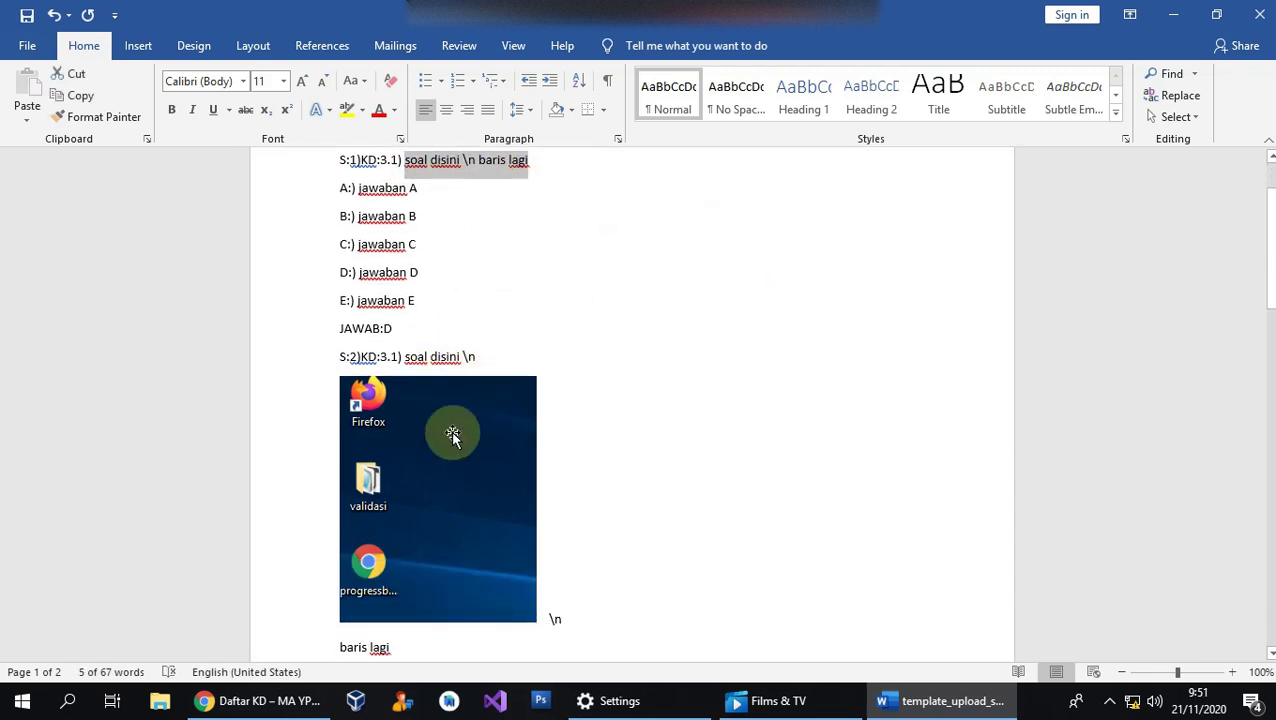
{"action": "scroll", "coordinate": [459, 348], "scroll_direction": "up", "scroll_amount": 3}
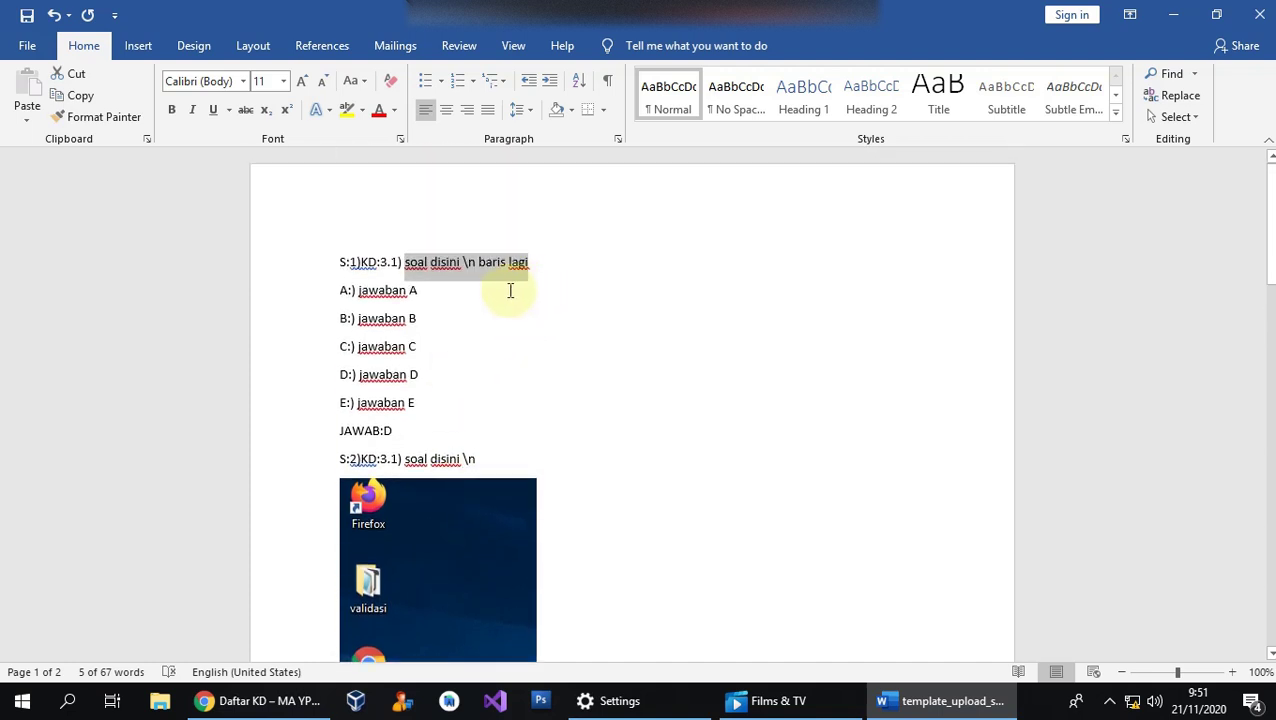
{"action": "left_click", "coordinate": [546, 279]}
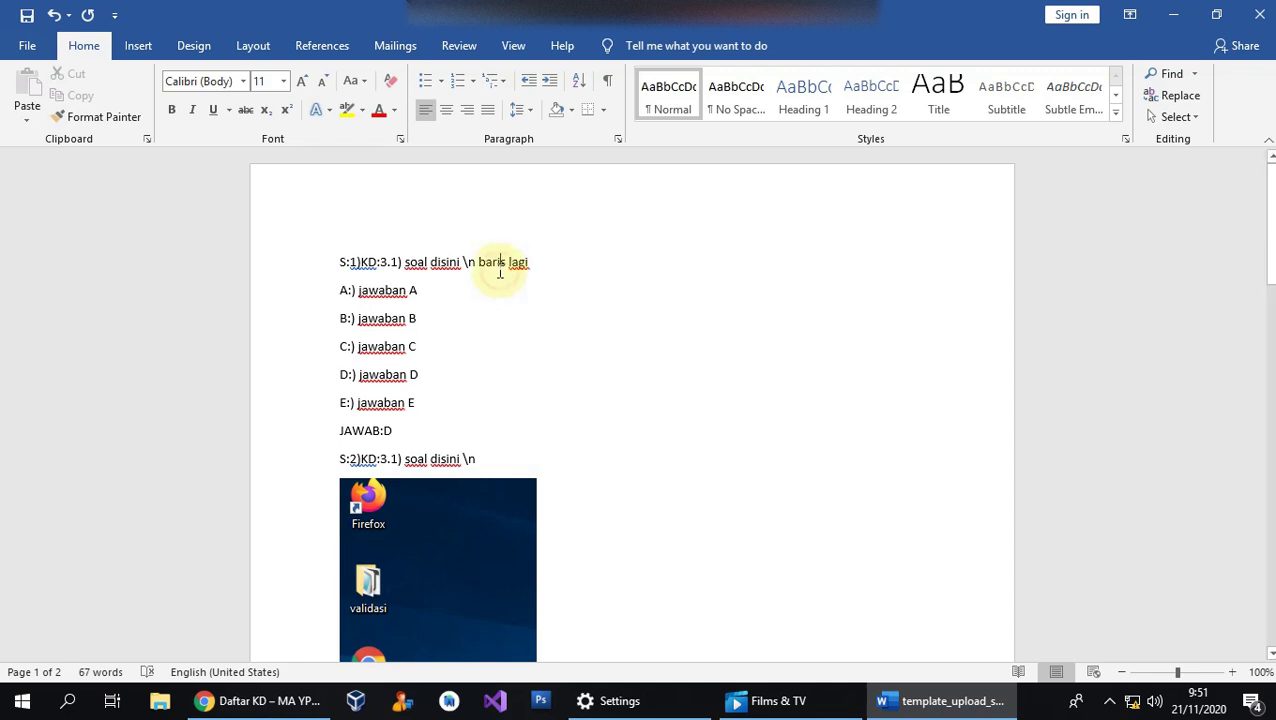
{"action": "left_click", "coordinate": [464, 262]}
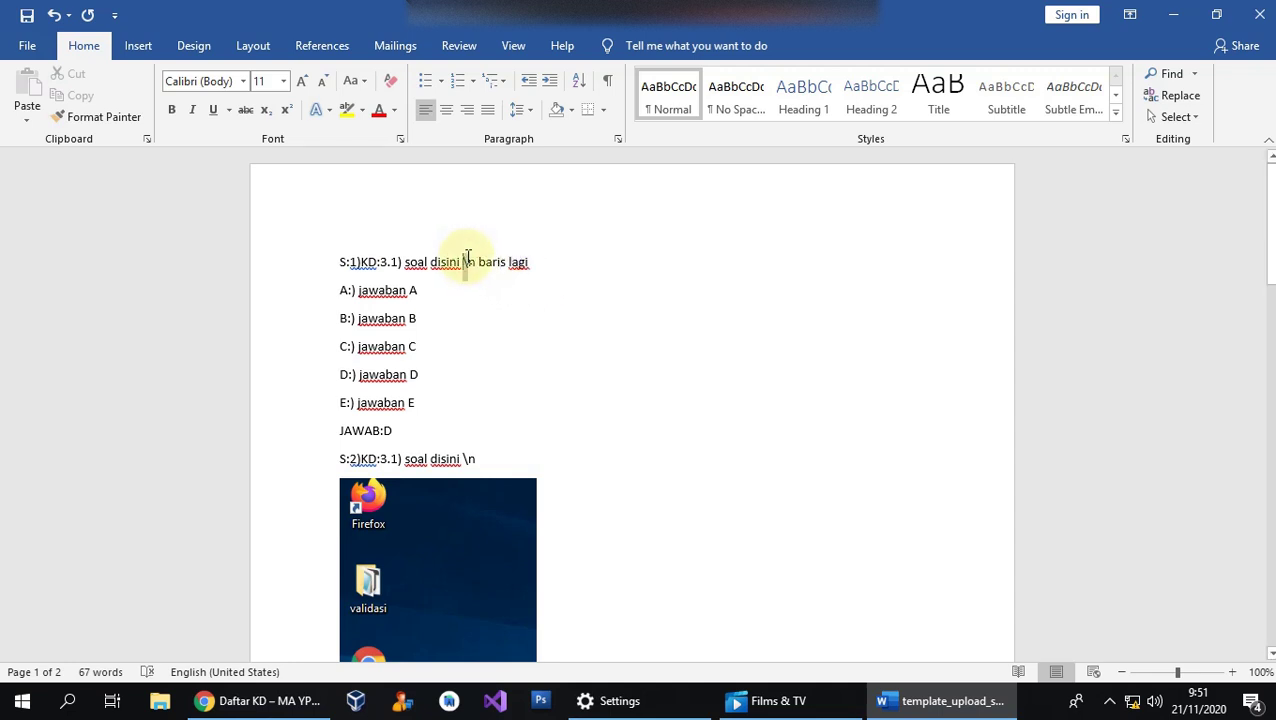
{"action": "double_click", "coordinate": [472, 262]}
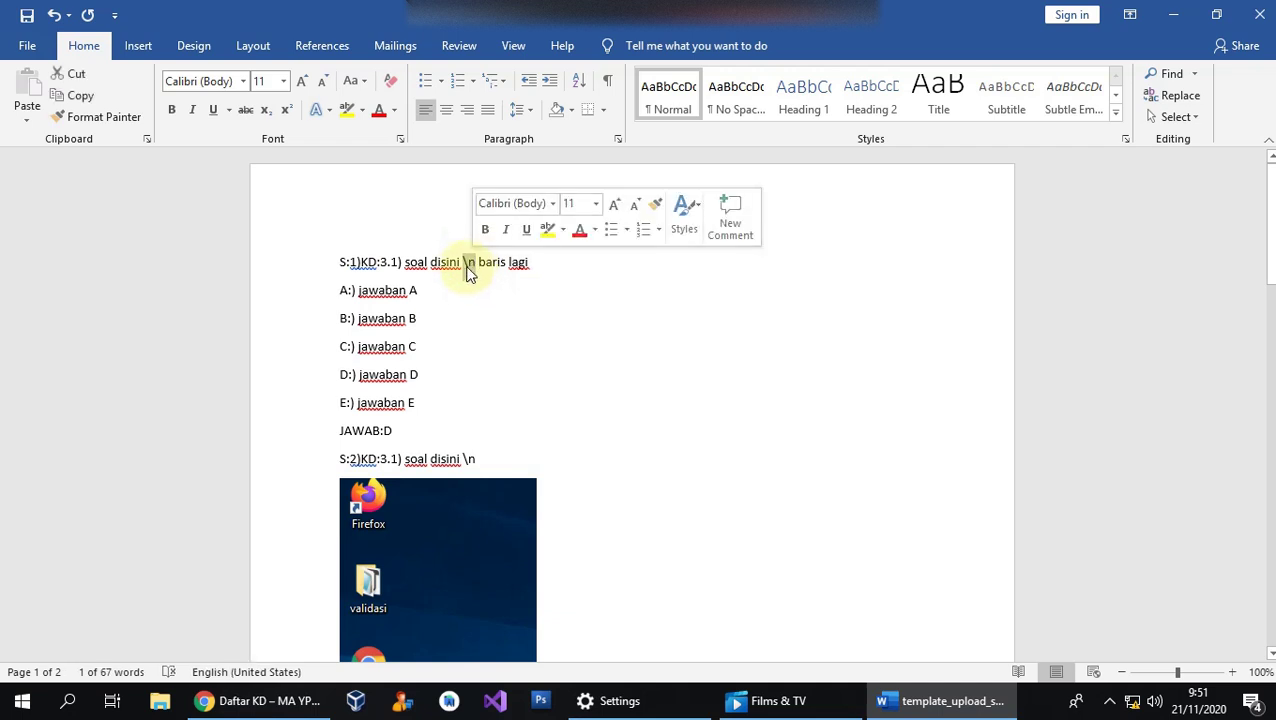
{"action": "left_click", "coordinate": [474, 264]}
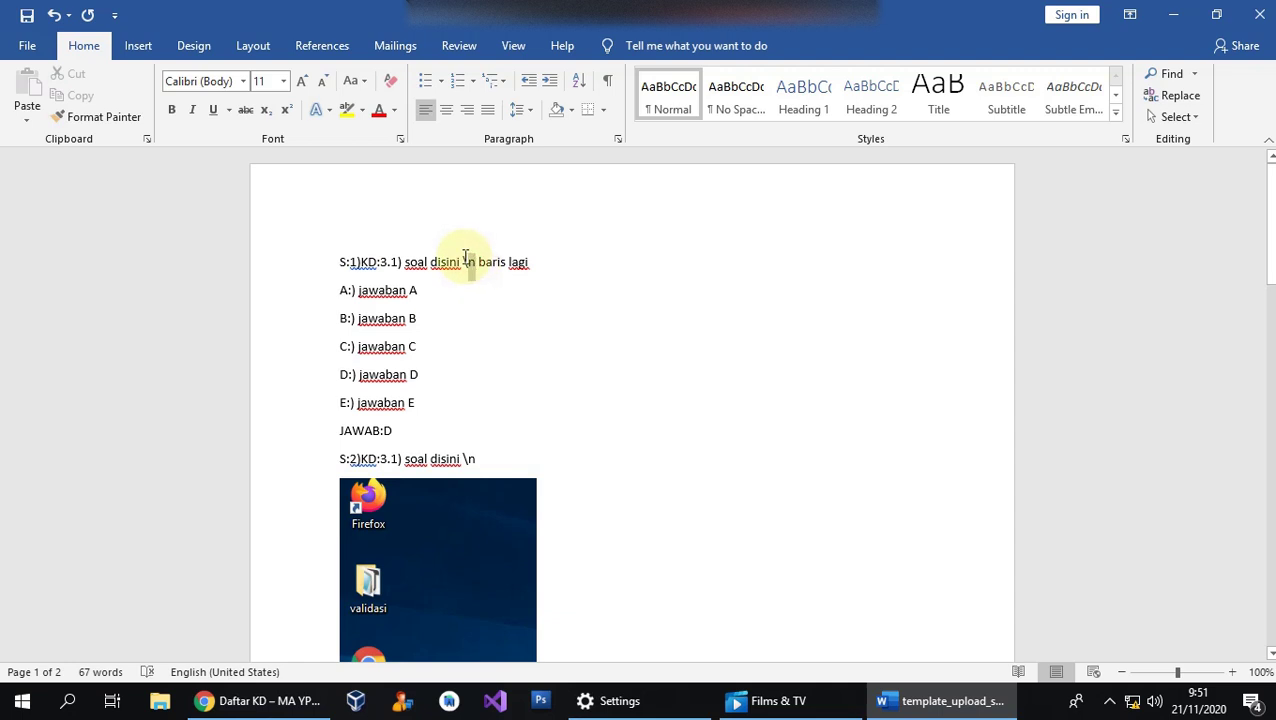
{"action": "double_click", "coordinate": [468, 262]}
{"action": "left_click", "coordinate": [474, 264]}
{"action": "double_click", "coordinate": [467, 260]}
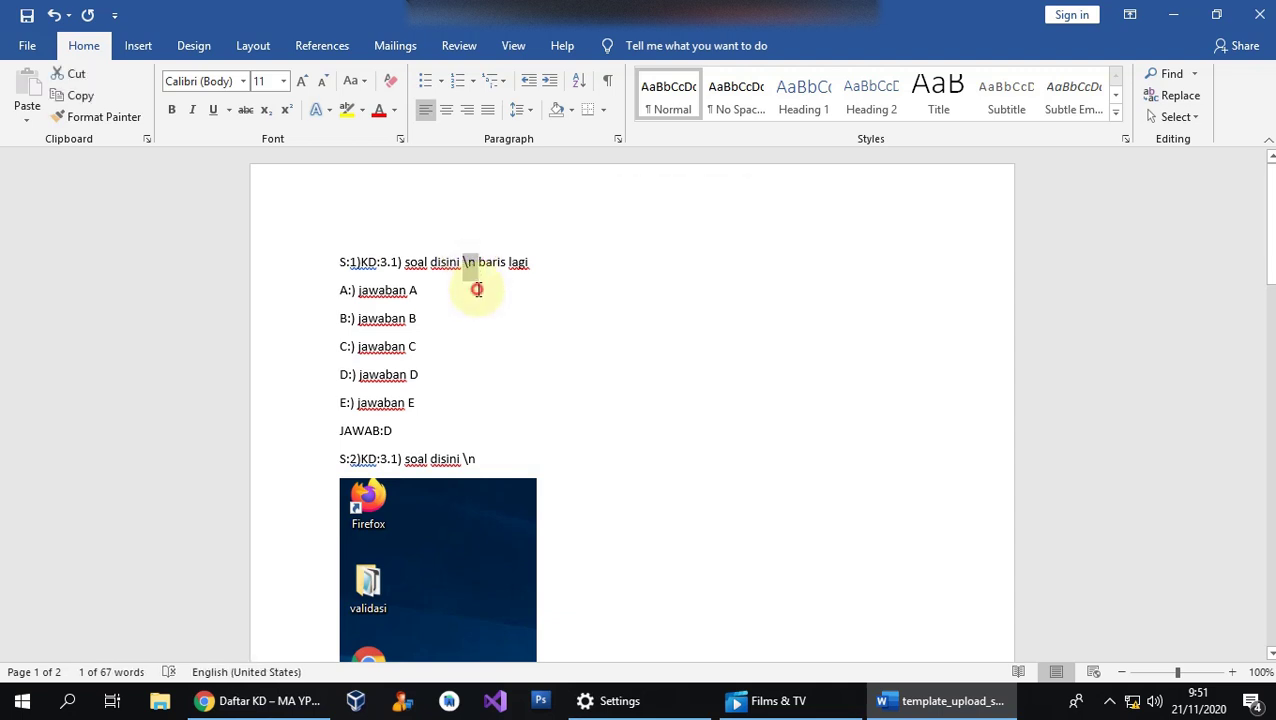
{"action": "left_click", "coordinate": [496, 288]}
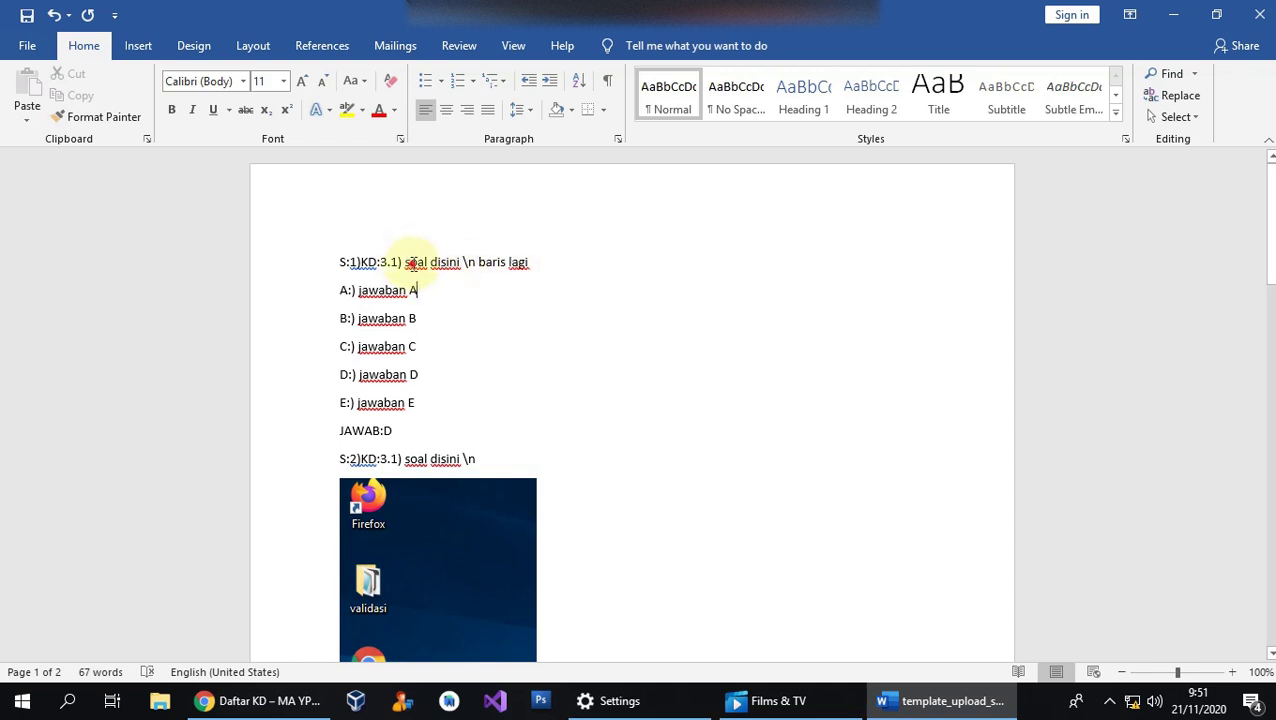
{"action": "left_click_drag", "start_coordinate": [411, 263], "coordinate": [452, 262]}
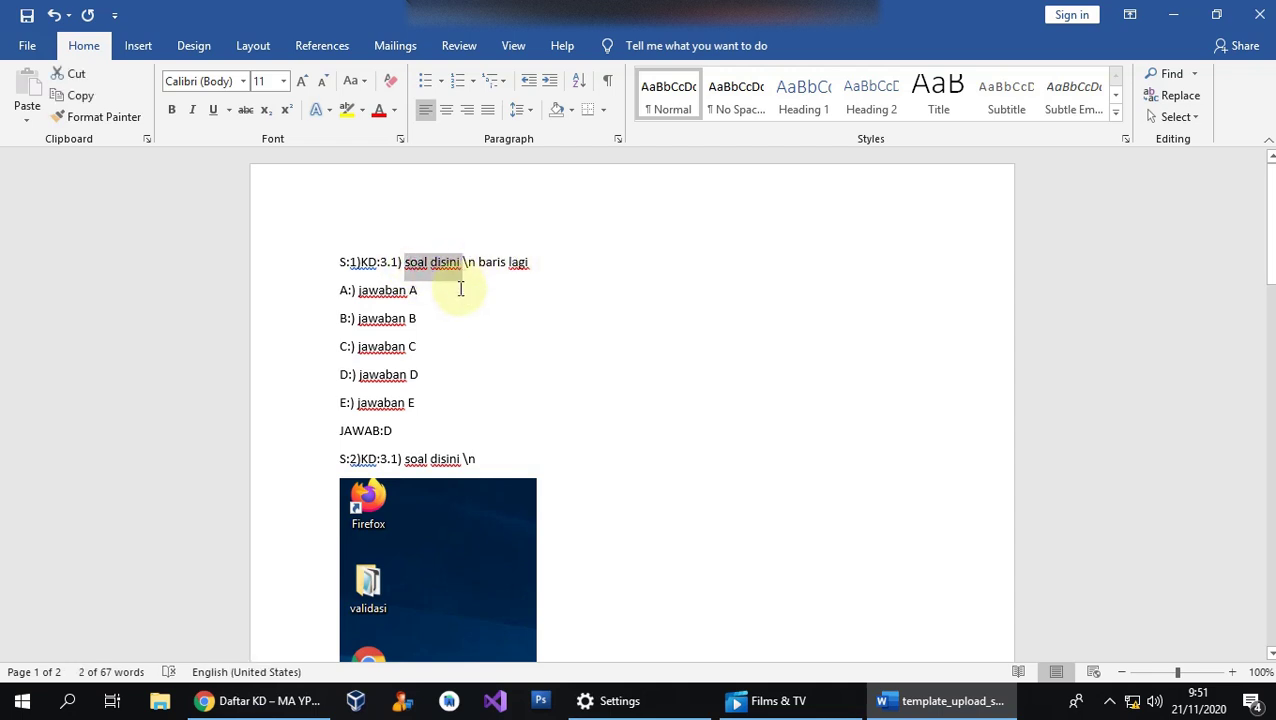
{"action": "type", "text": "soal s"}
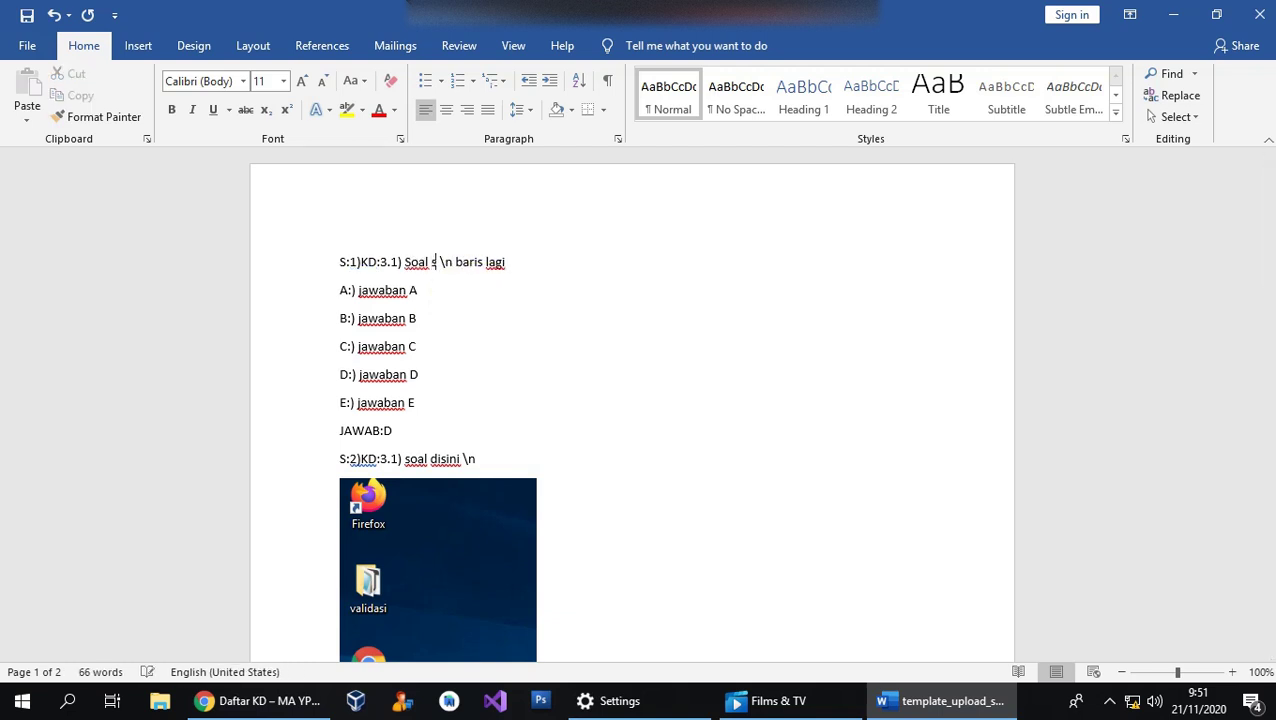
{"action": "type", "text": "atu"}
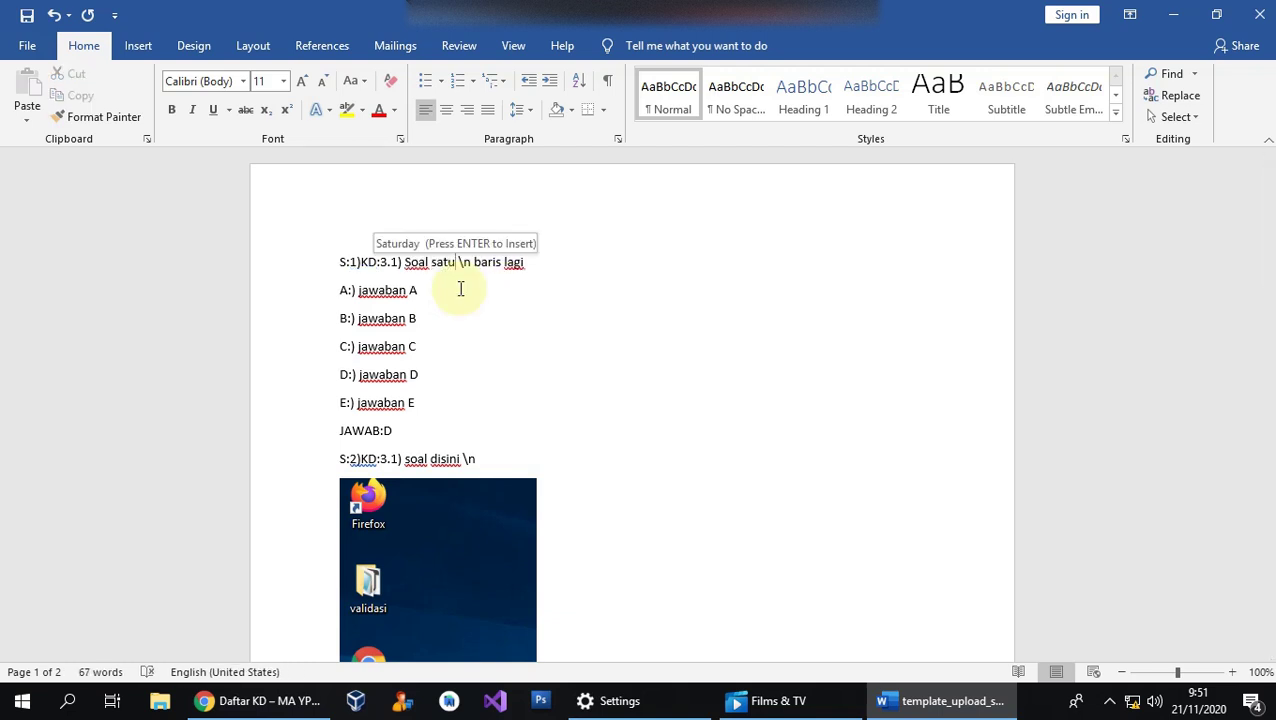
{"action": "left_click_drag", "start_coordinate": [459, 262], "coordinate": [524, 263]}
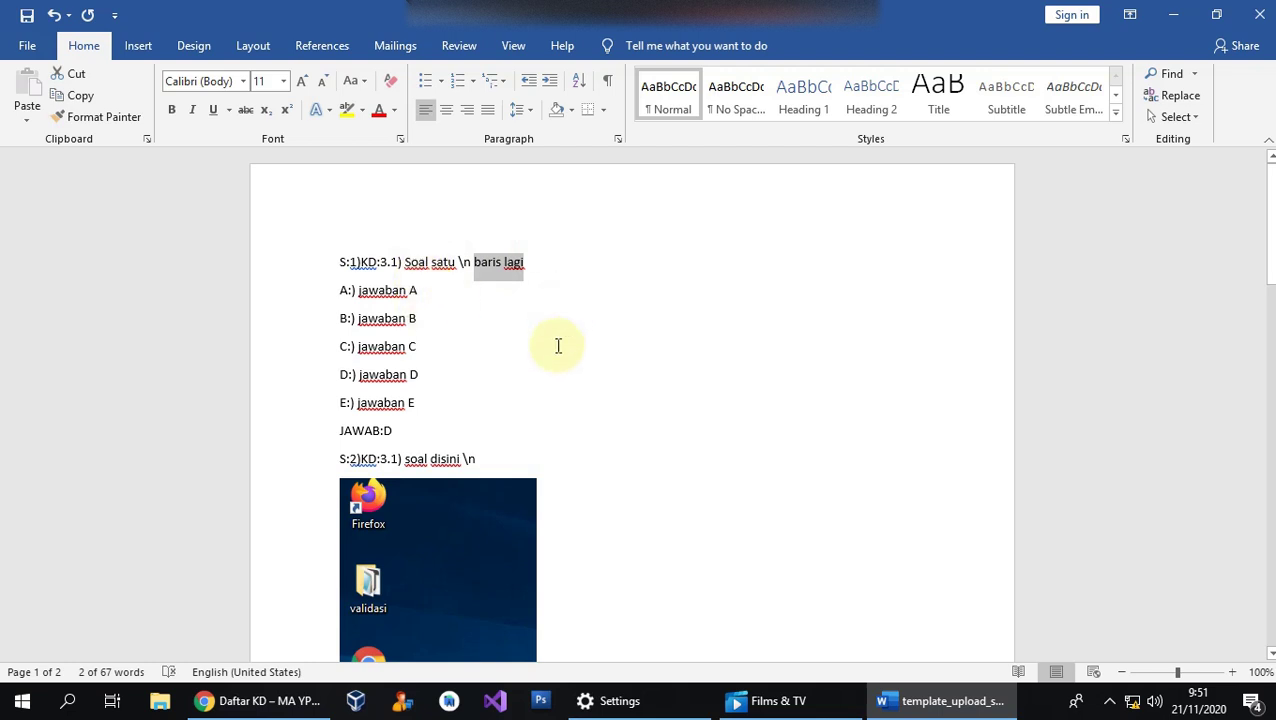
{"action": "scroll", "coordinate": [573, 435], "scroll_direction": "down", "scroll_amount": 3}
{"action": "scroll", "coordinate": [573, 481], "scroll_direction": "down", "scroll_amount": 3}
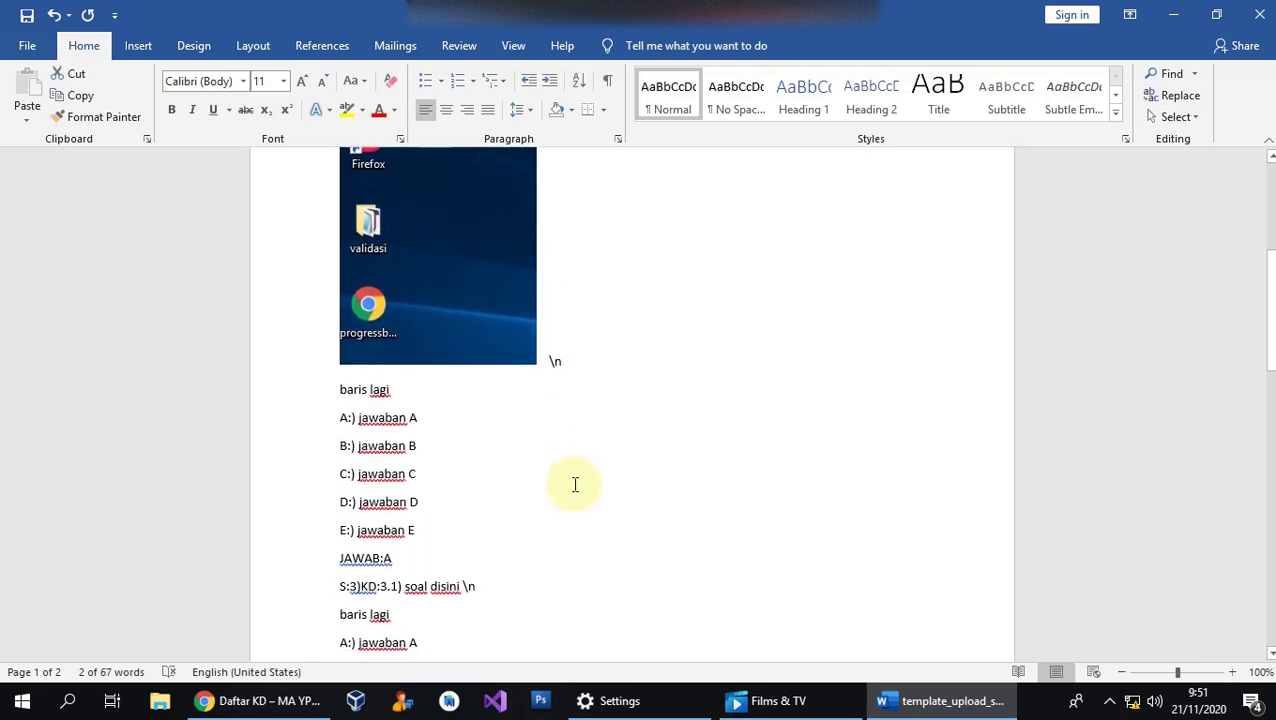
{"action": "scroll", "coordinate": [570, 445], "scroll_direction": "up", "scroll_amount": 3}
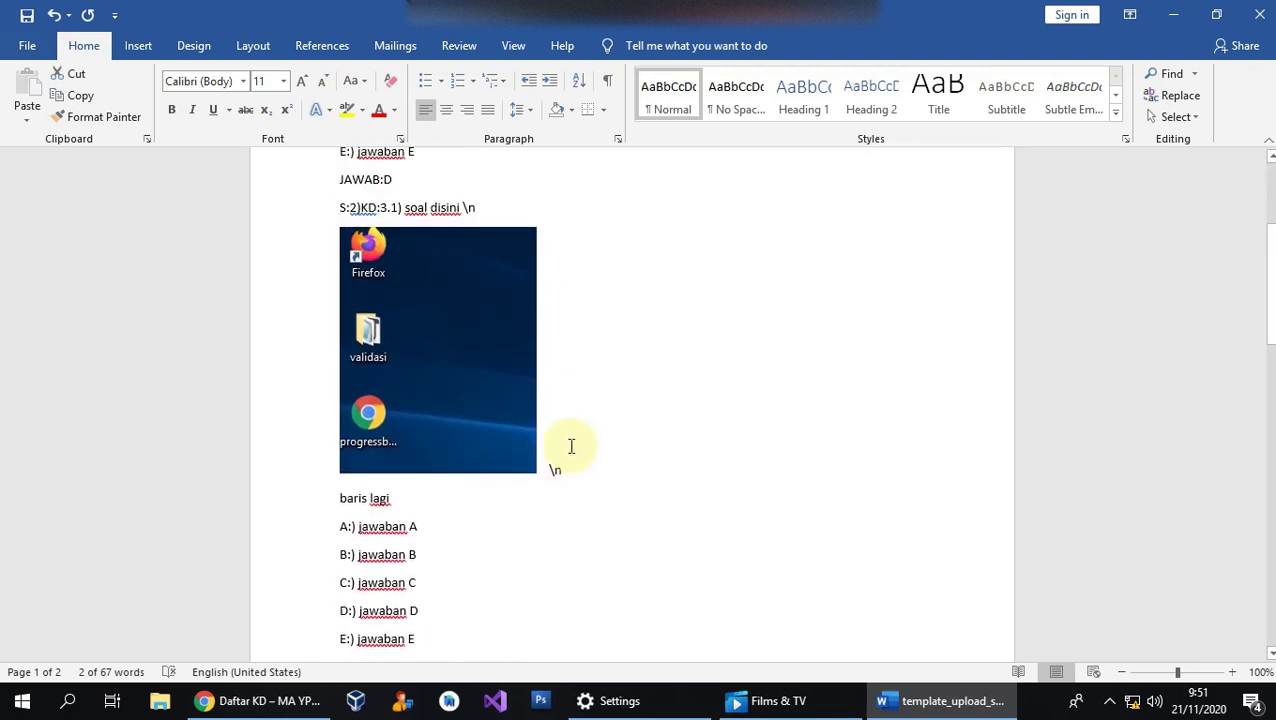
{"action": "left_click", "coordinate": [482, 398]}
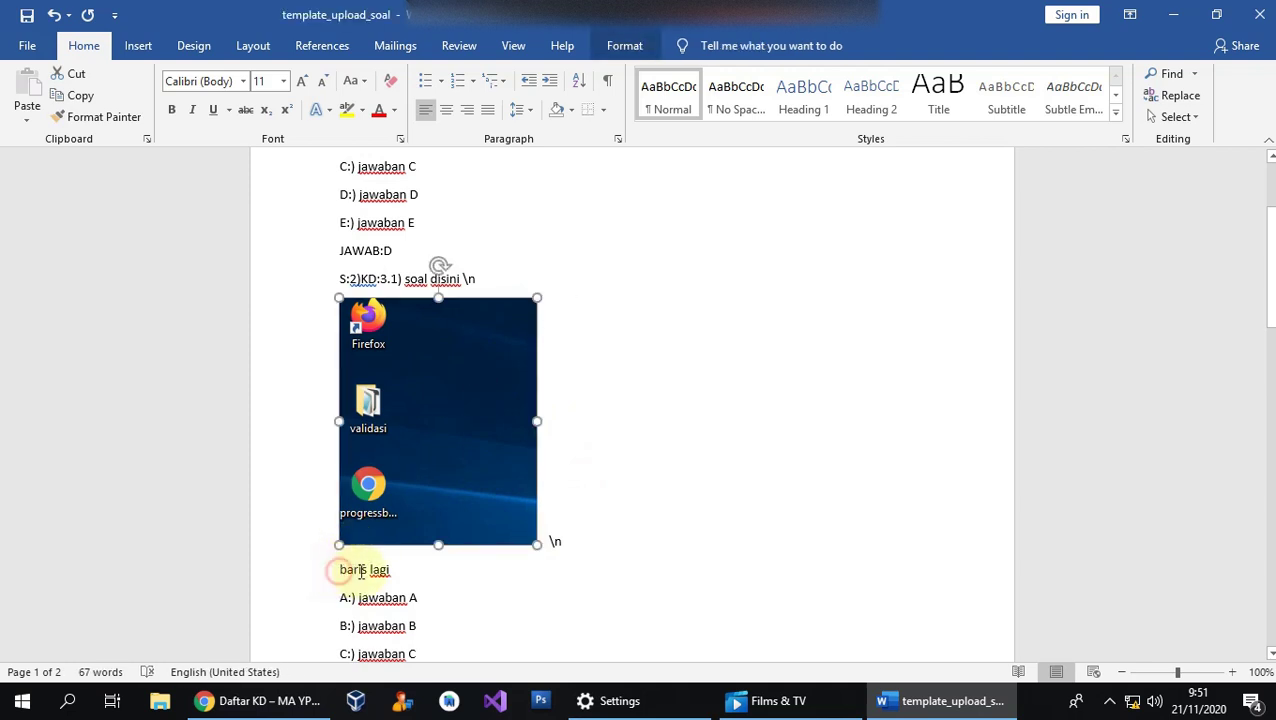
{"action": "left_click_drag", "start_coordinate": [340, 569], "coordinate": [395, 571]}
{"action": "left_click", "coordinate": [515, 602]}
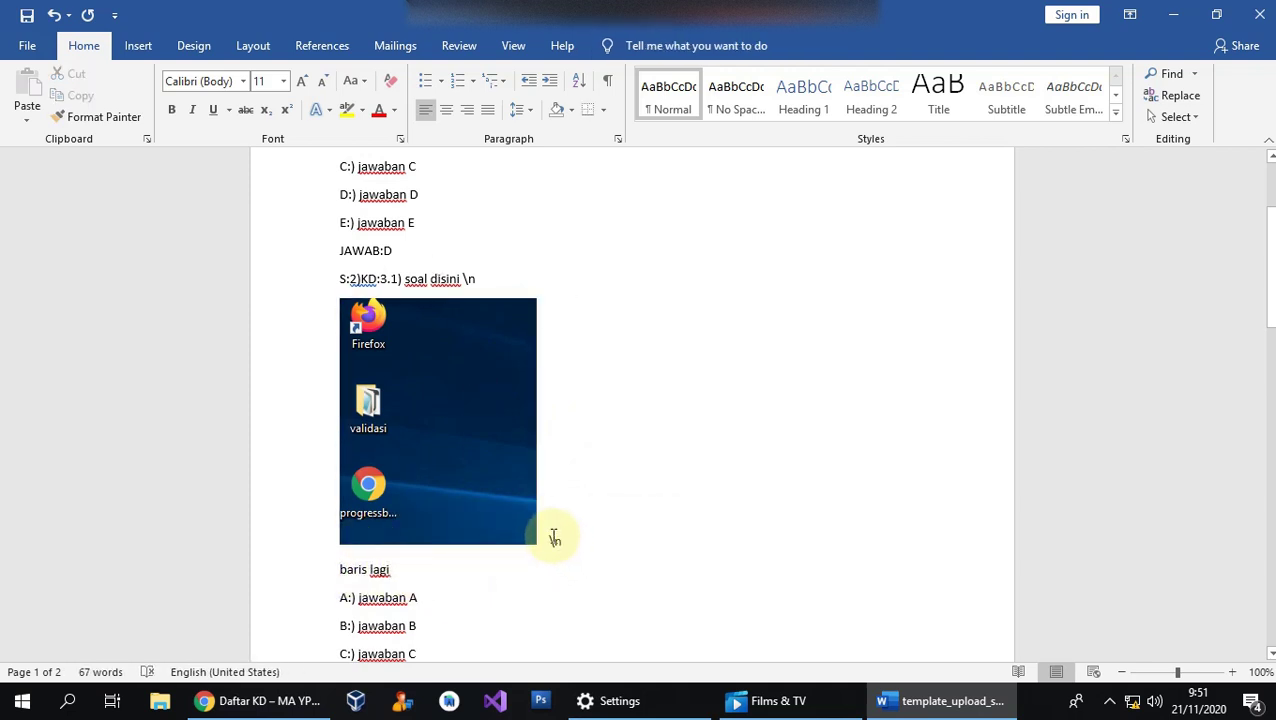
{"action": "left_click_drag", "start_coordinate": [551, 537], "coordinate": [555, 541]}
{"action": "left_click", "coordinate": [516, 575]}
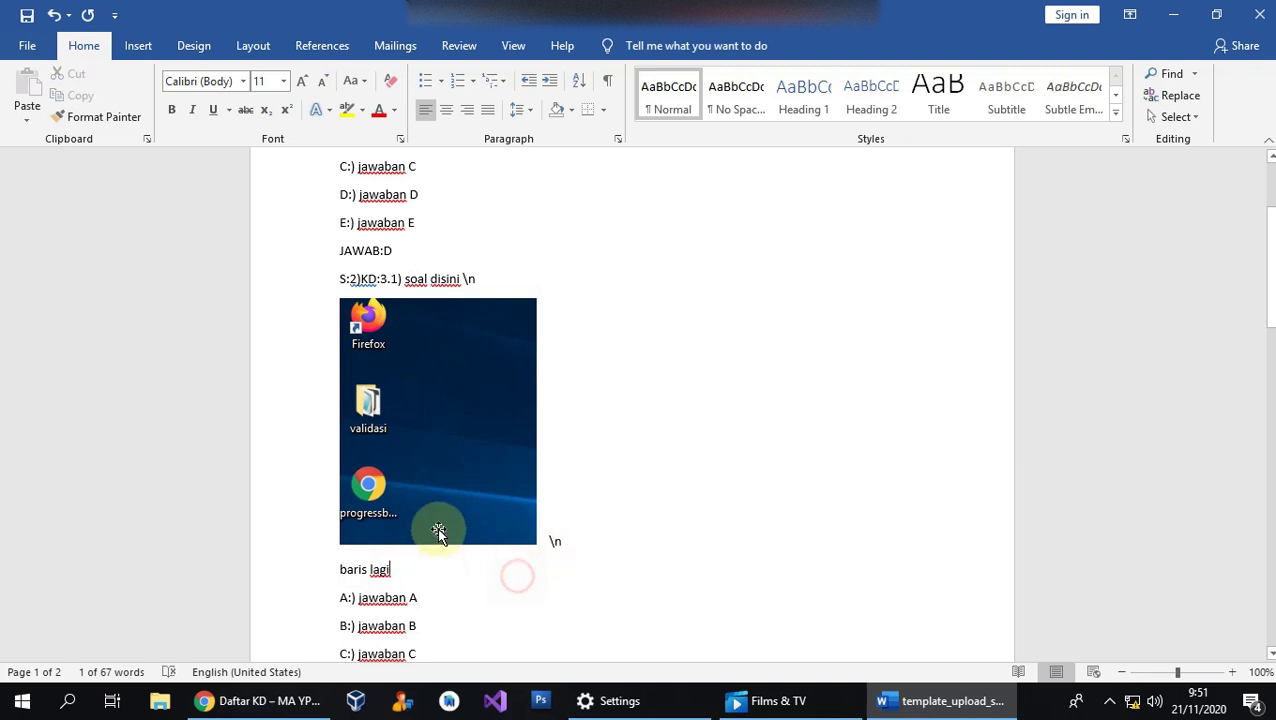
{"action": "scroll", "coordinate": [436, 530], "scroll_direction": "up", "scroll_amount": 3}
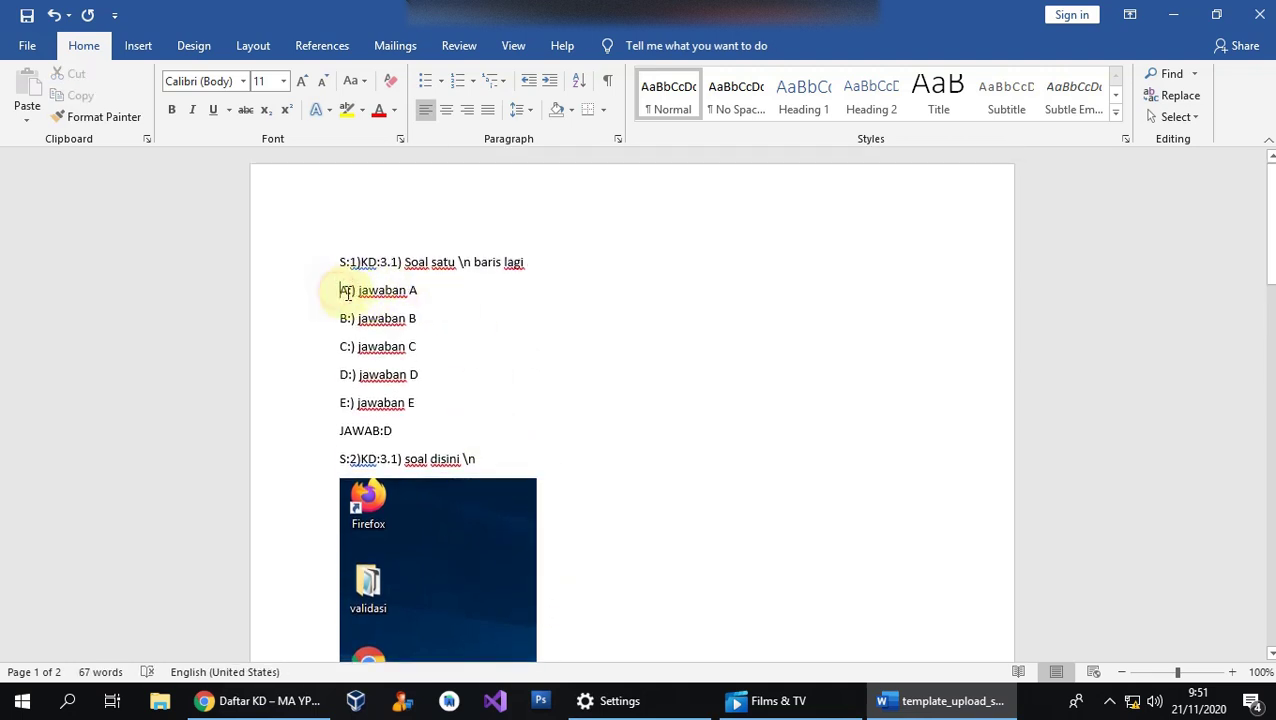
{"action": "left_click_drag", "start_coordinate": [341, 292], "coordinate": [422, 293]}
Replace options A and B with 'mikrometer' and 'jangka sorong'.
{"action": "left_click", "coordinate": [384, 318]}
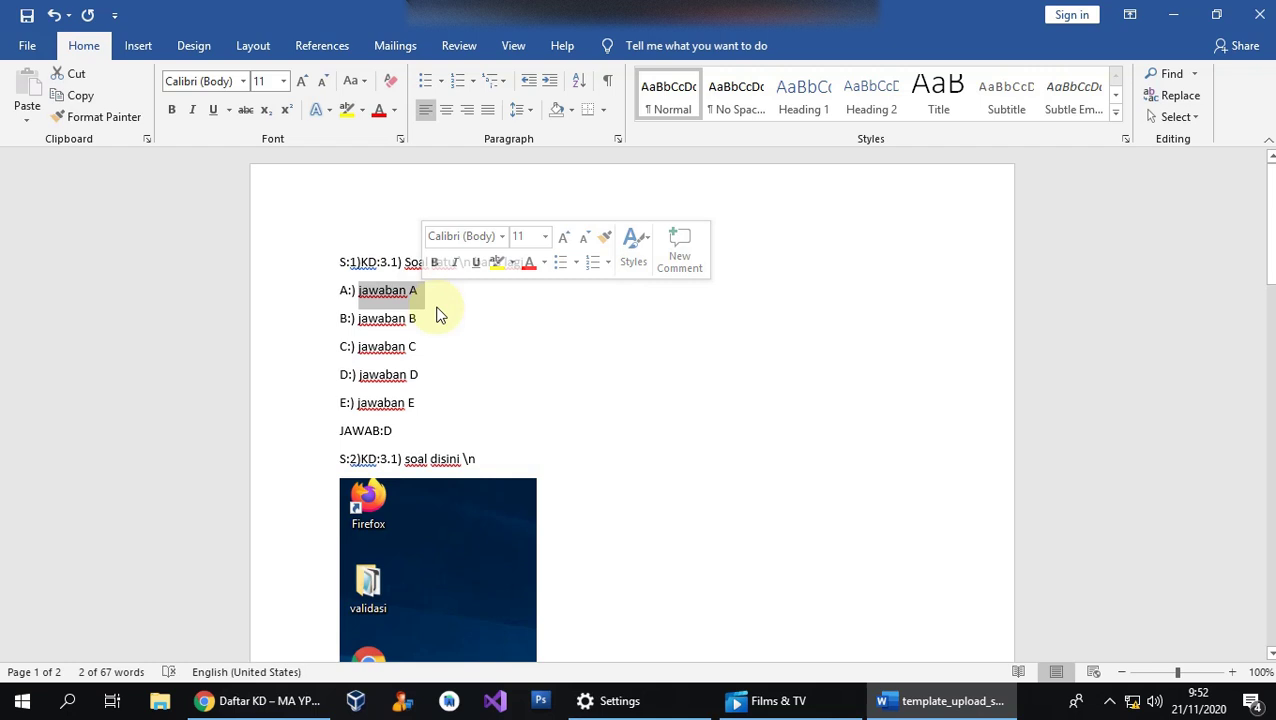
{"action": "type", "text": "mikrometer"}
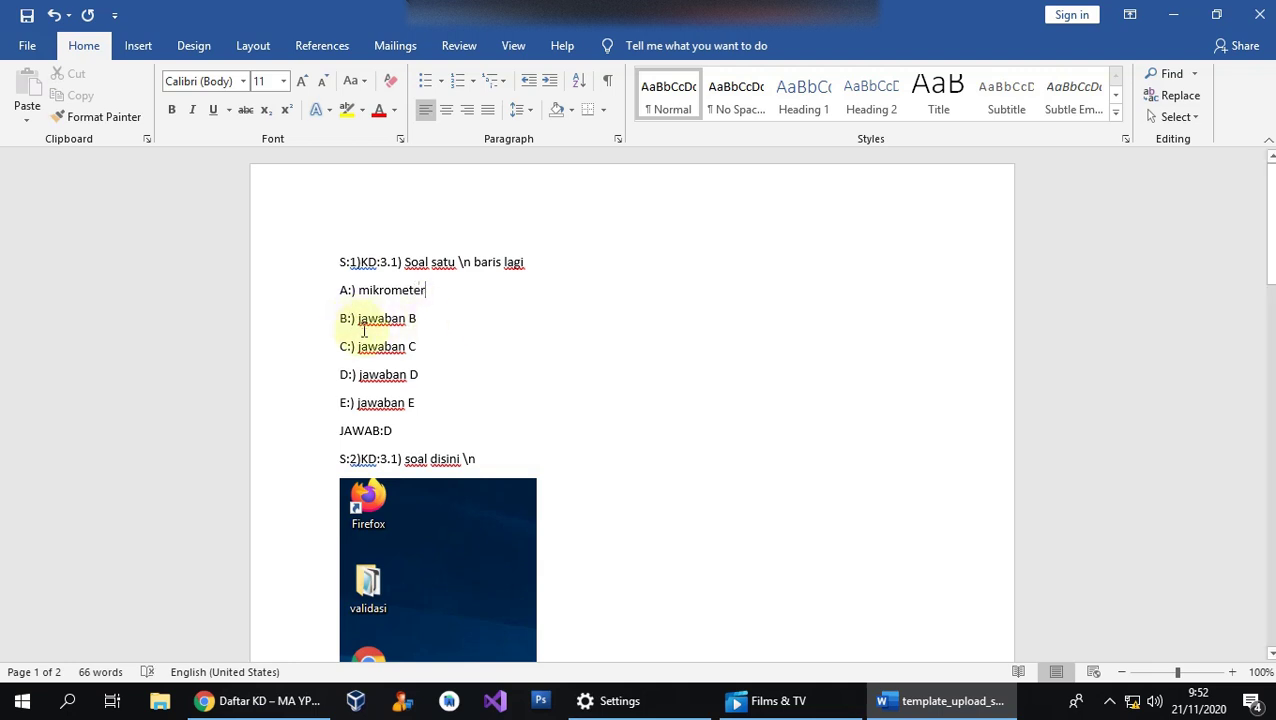
{"action": "left_click_drag", "start_coordinate": [358, 318], "coordinate": [422, 316]}
{"action": "type", "text": "ja"}
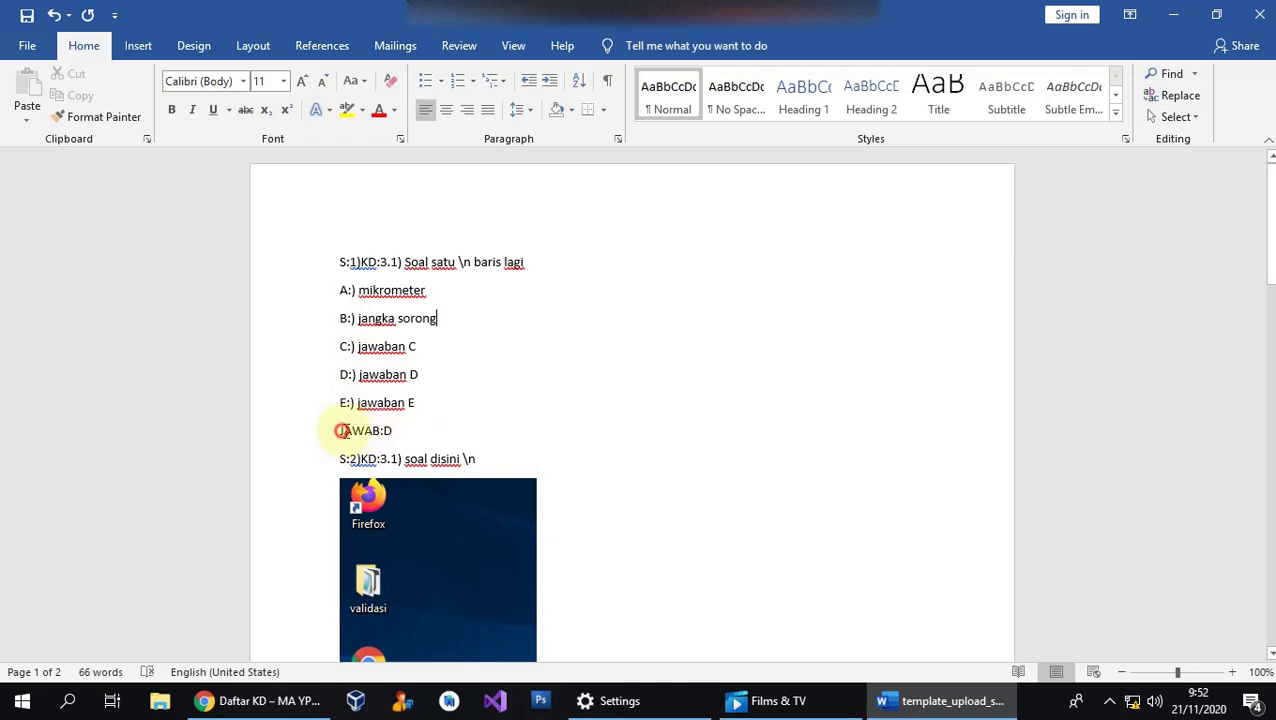
Change question 1's answer key from JAWAB:D to JAWAB:B.
{"action": "left_click_drag", "start_coordinate": [341, 430], "coordinate": [393, 437]}
{"action": "left_click", "coordinate": [418, 431]}
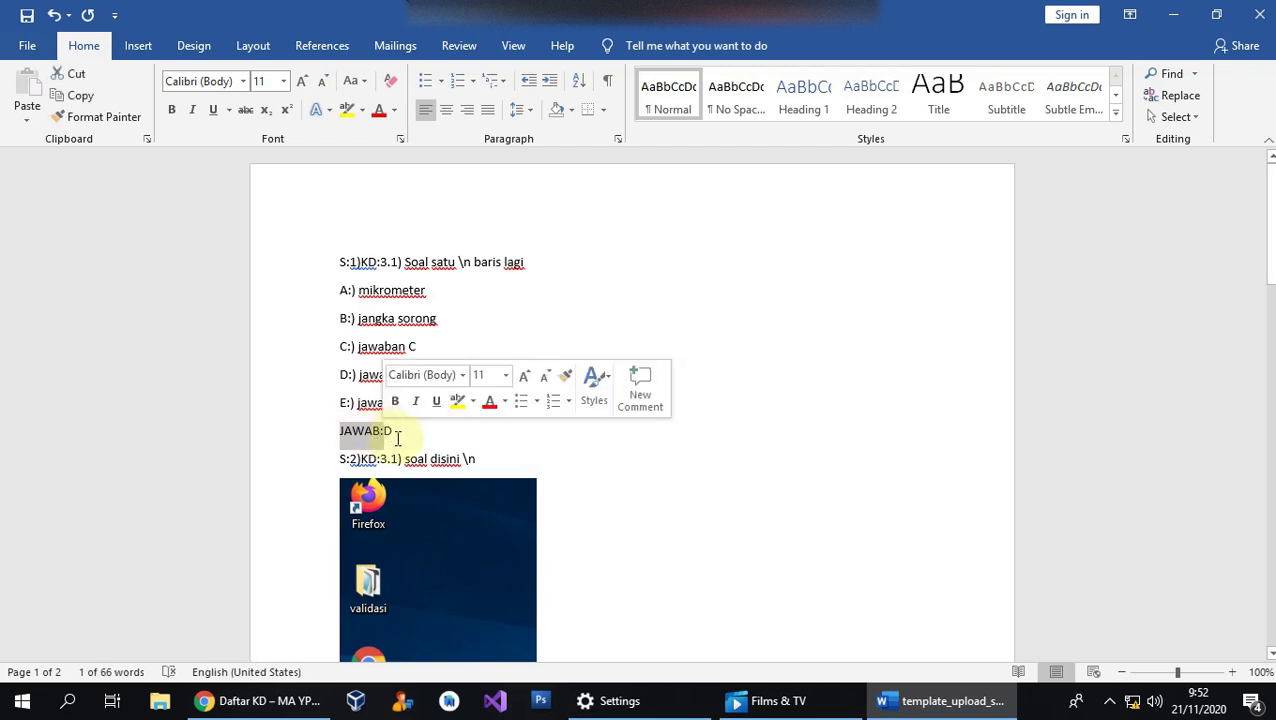
{"action": "left_click", "coordinate": [402, 431]}
{"action": "key", "text": "BackSpace"}
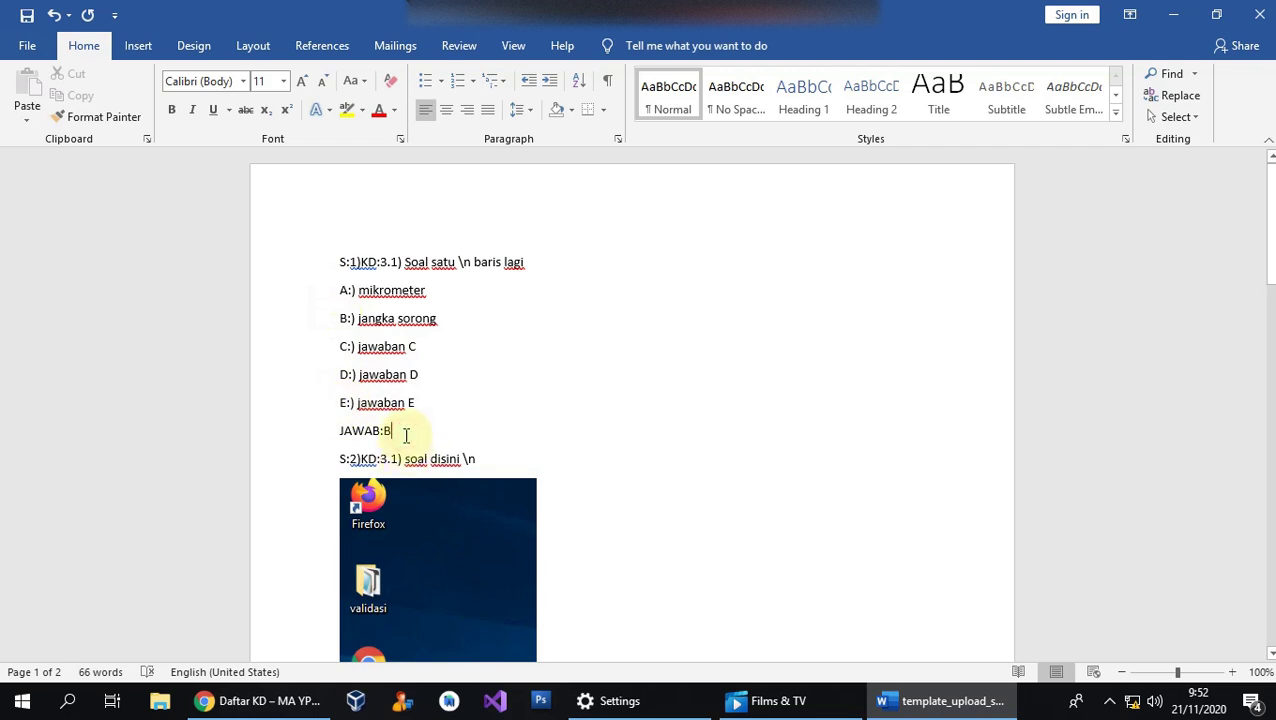
{"action": "scroll", "coordinate": [460, 425], "scroll_direction": "down", "scroll_amount": 1}
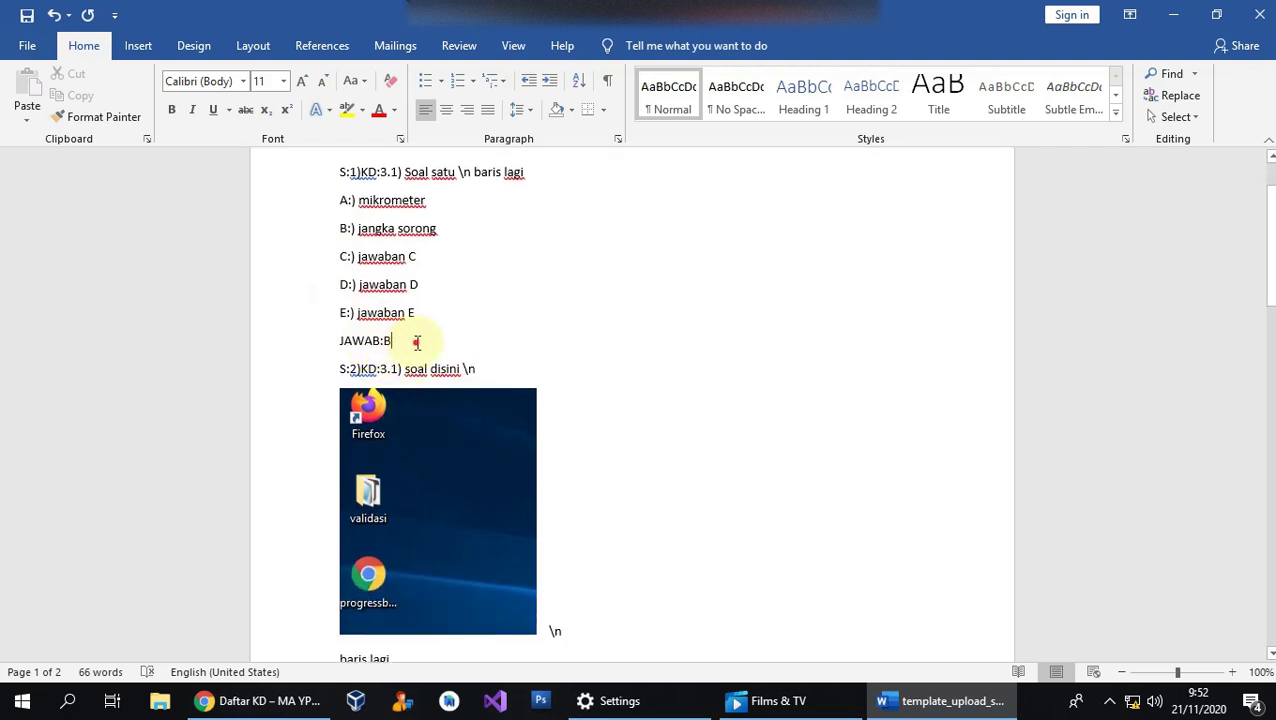
Replace 'disini' with 'nomor dua' in question 2's S:2)KD:3.1) line, ahead of its image.
{"action": "left_click", "coordinate": [350, 369]}
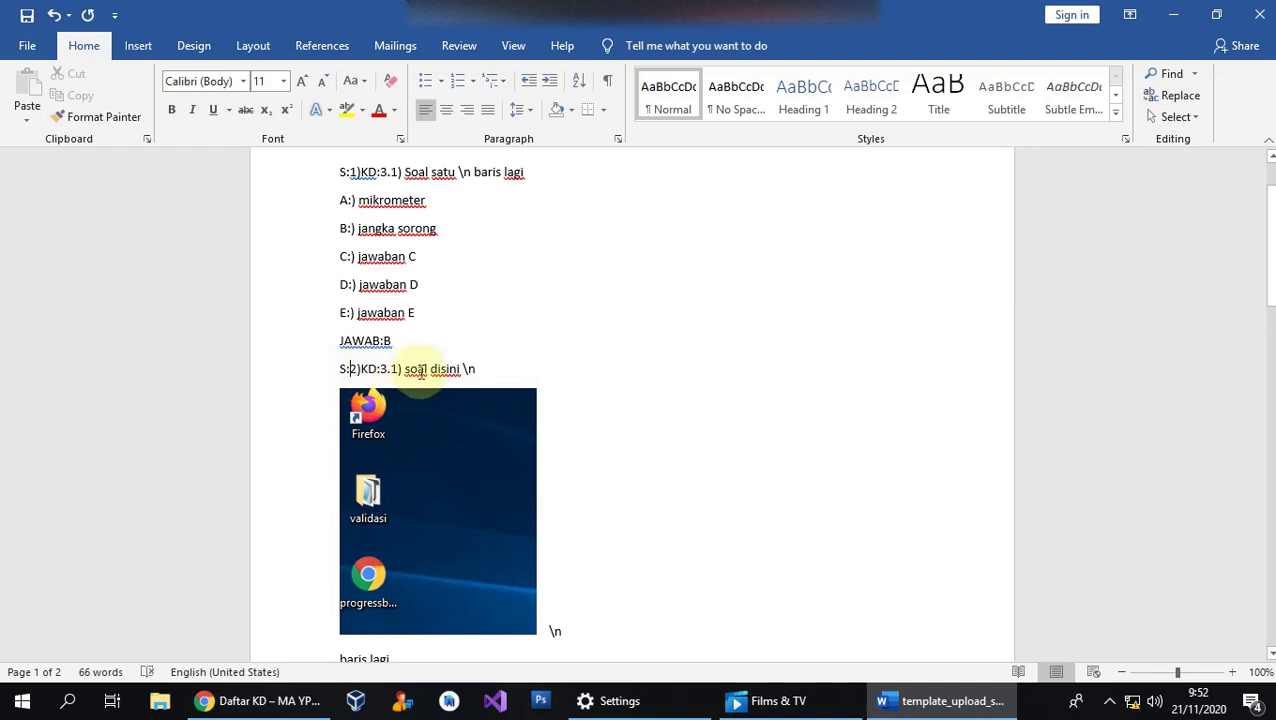
{"action": "scroll", "coordinate": [447, 338], "scroll_direction": "down", "scroll_amount": 1}
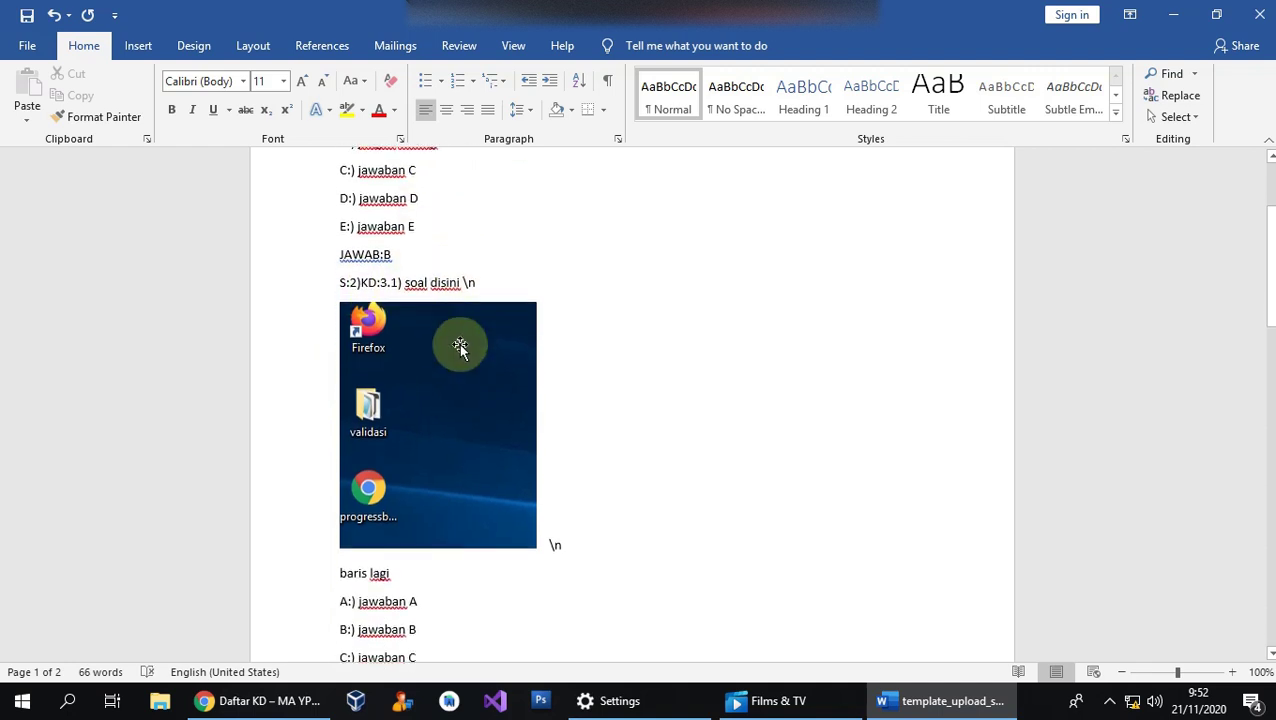
{"action": "double_click", "coordinate": [445, 279]}
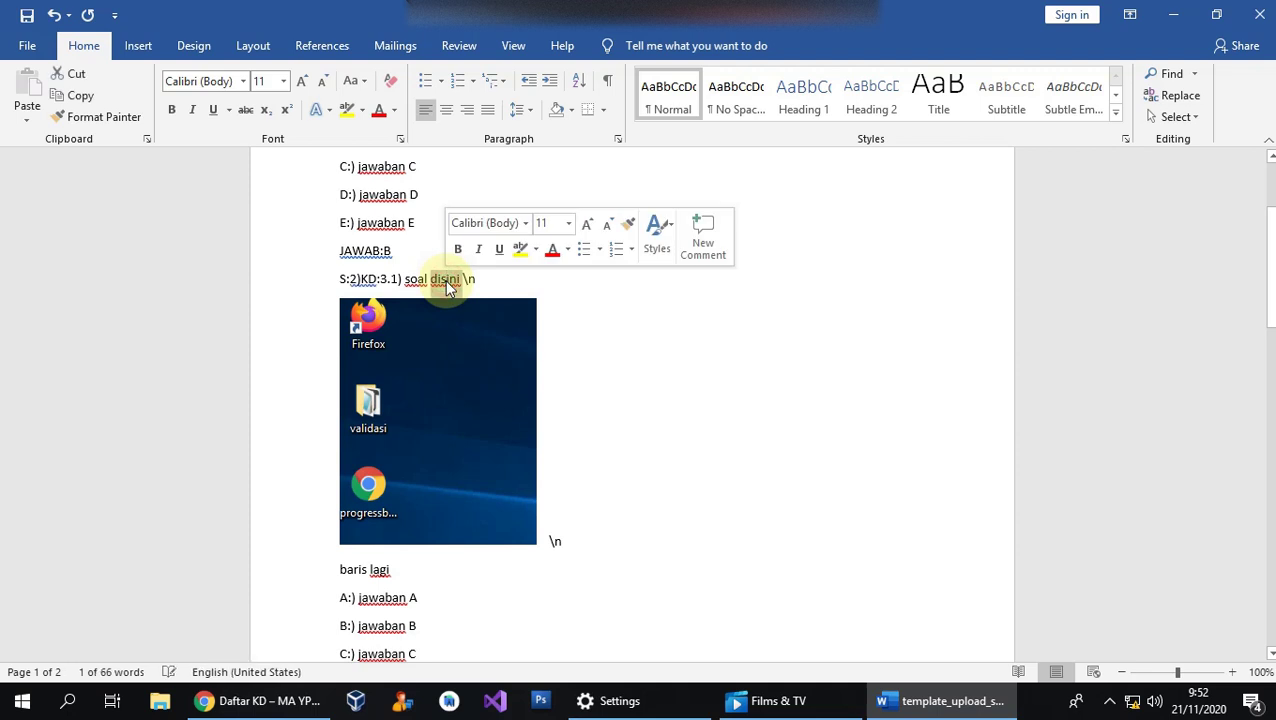
{"action": "type", "text": "nomor dua"}
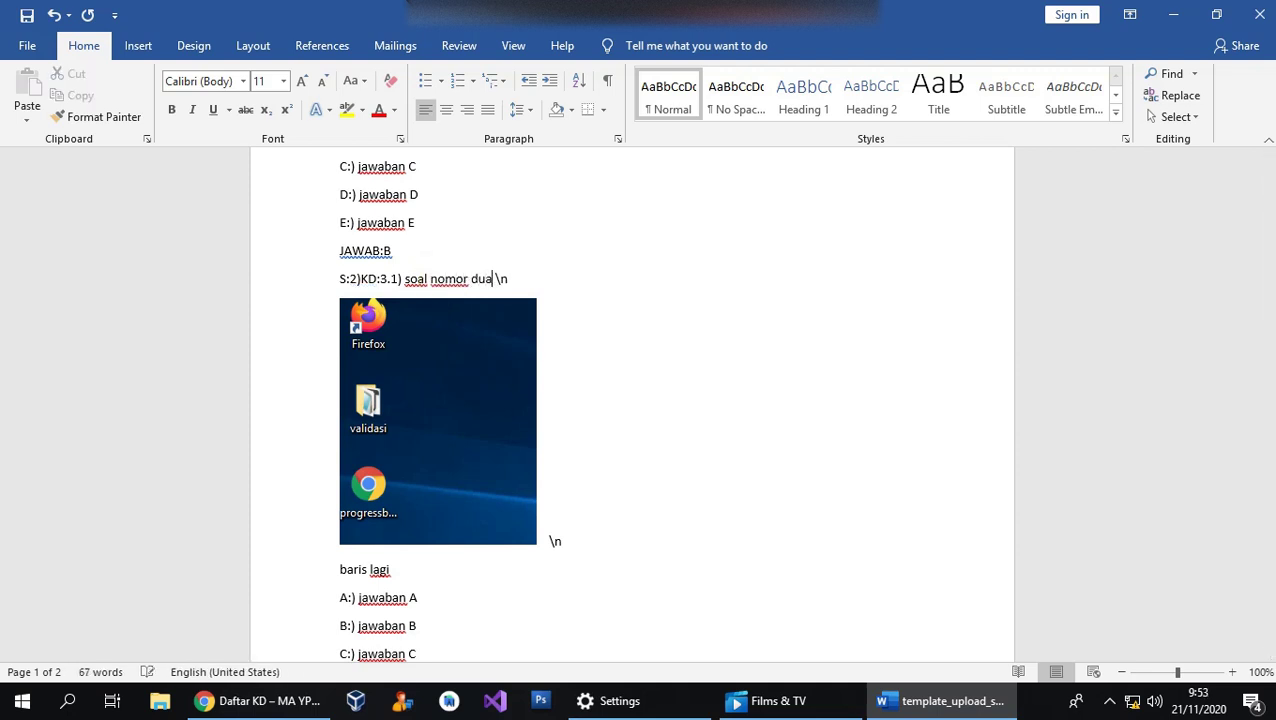
{"action": "double_click", "coordinate": [501, 279]}
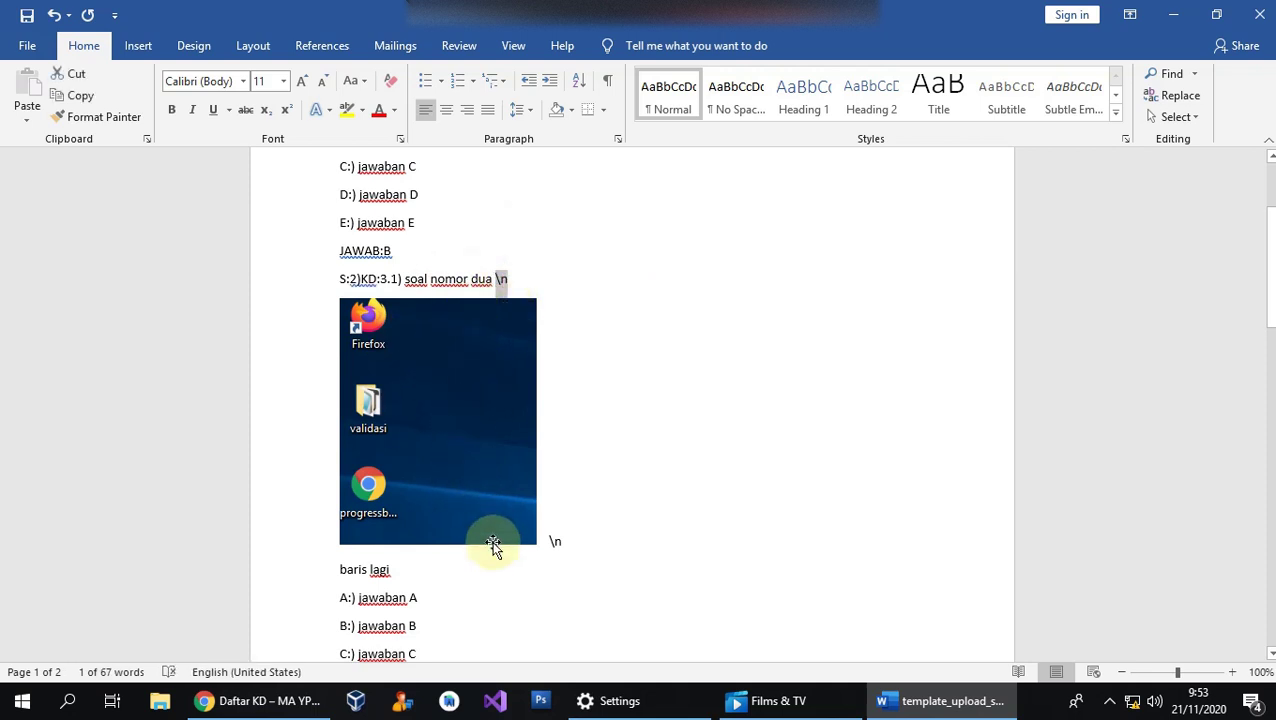
{"action": "left_click", "coordinate": [516, 444]}
{"action": "left_click", "coordinate": [605, 561]}
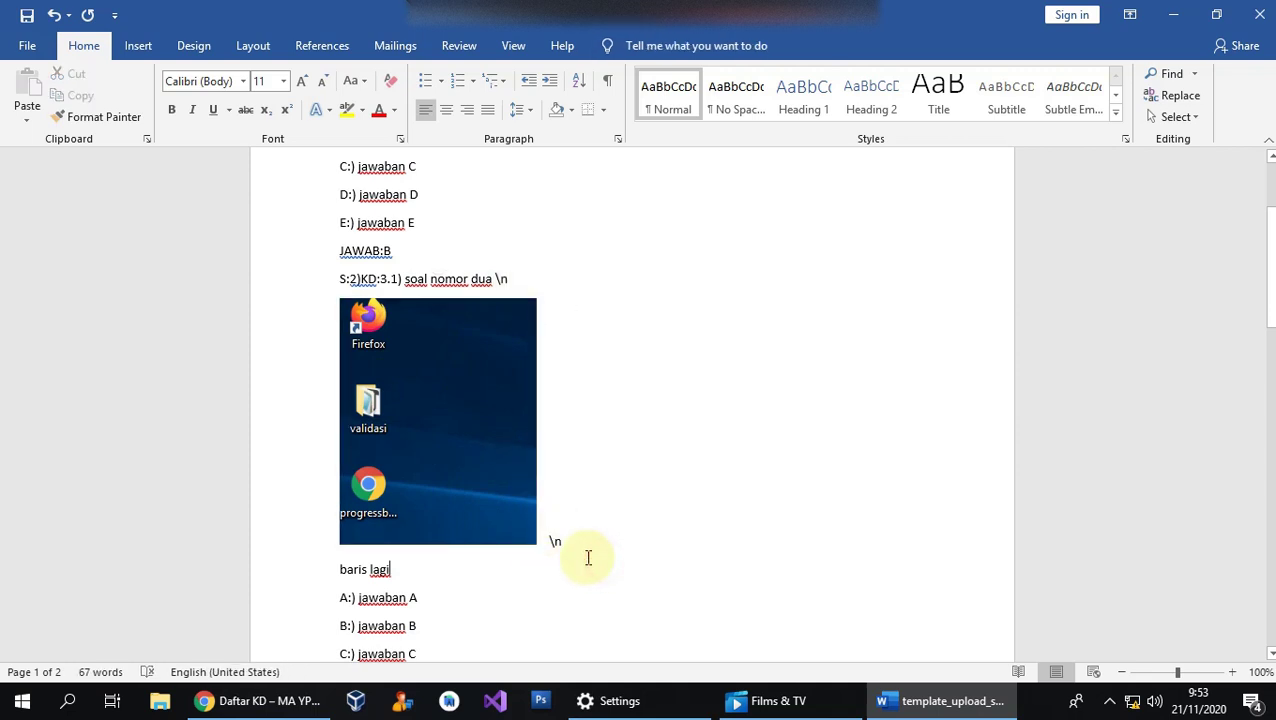
{"action": "scroll", "coordinate": [587, 555], "scroll_direction": "down", "scroll_amount": 5}
{"action": "scroll", "coordinate": [427, 473], "scroll_direction": "down", "scroll_amount": 2}
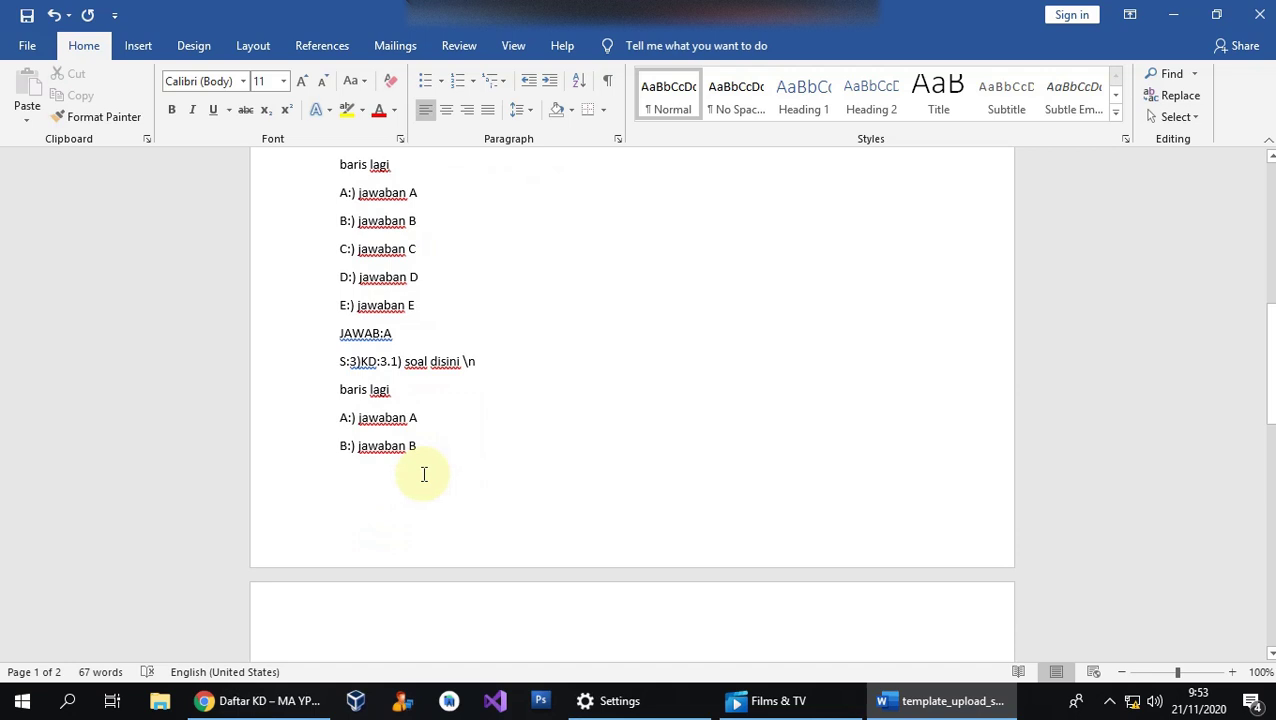
{"action": "scroll", "coordinate": [424, 470], "scroll_direction": "up", "scroll_amount": 8}
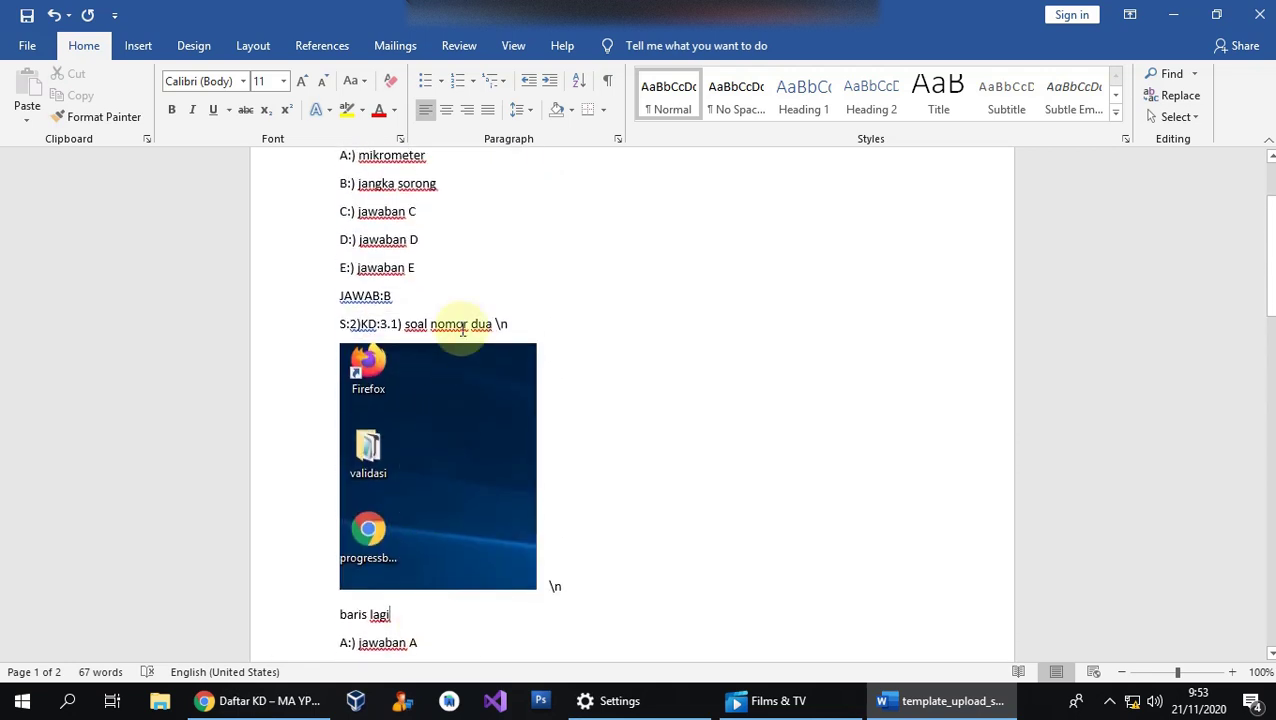
{"action": "left_click", "coordinate": [494, 325]}
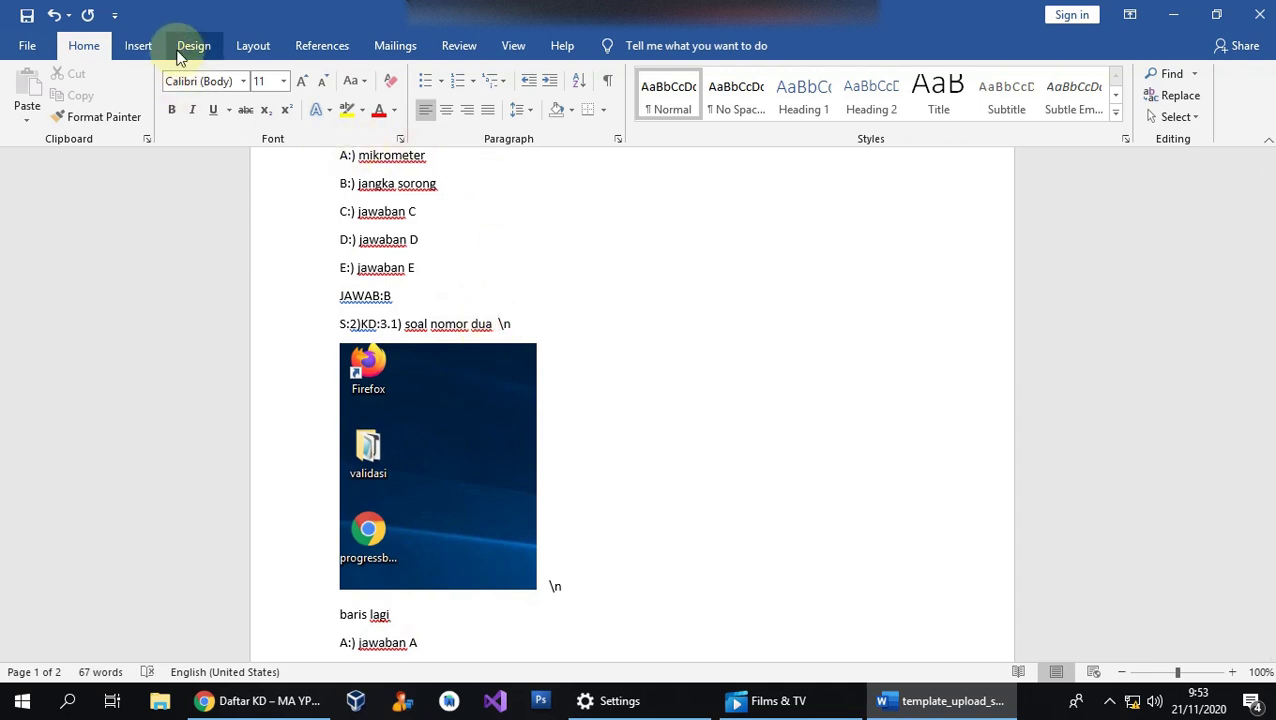
Insert a cube-root-of-8 equation (∛8) right after 'soal nomor dua' in question 2.
{"action": "left_click", "coordinate": [138, 45]}
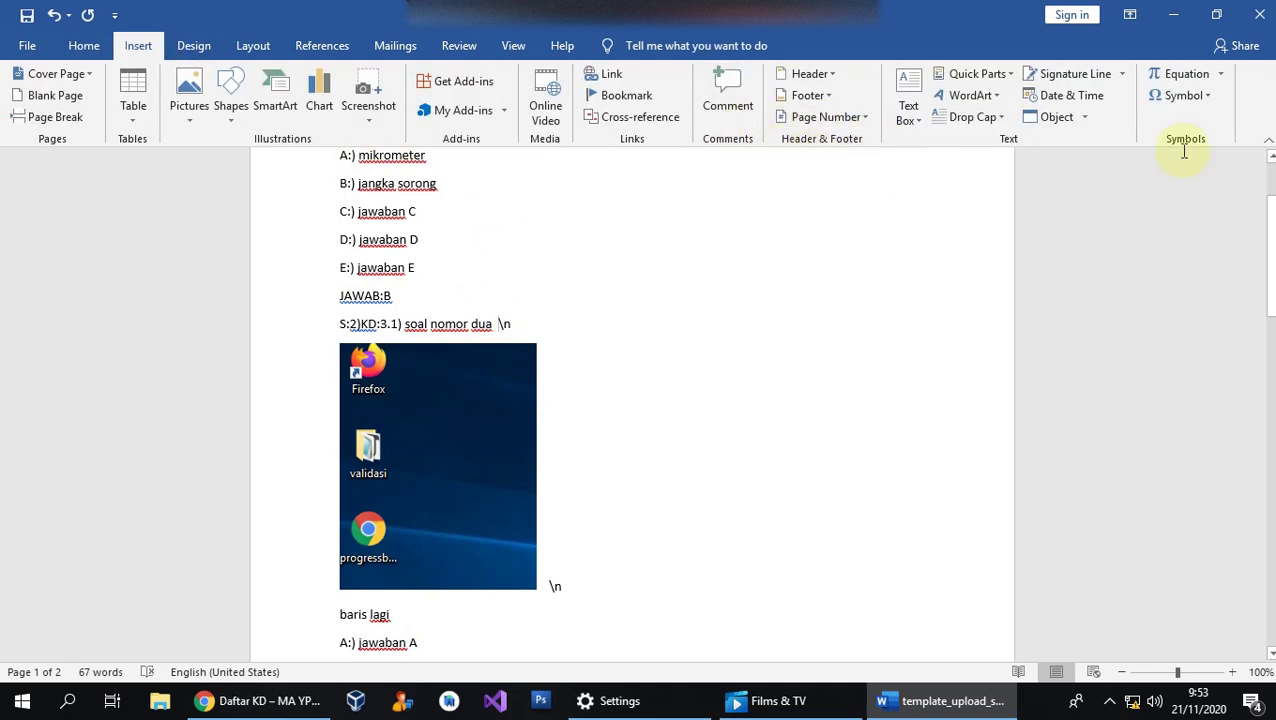
{"action": "left_click", "coordinate": [1187, 74]}
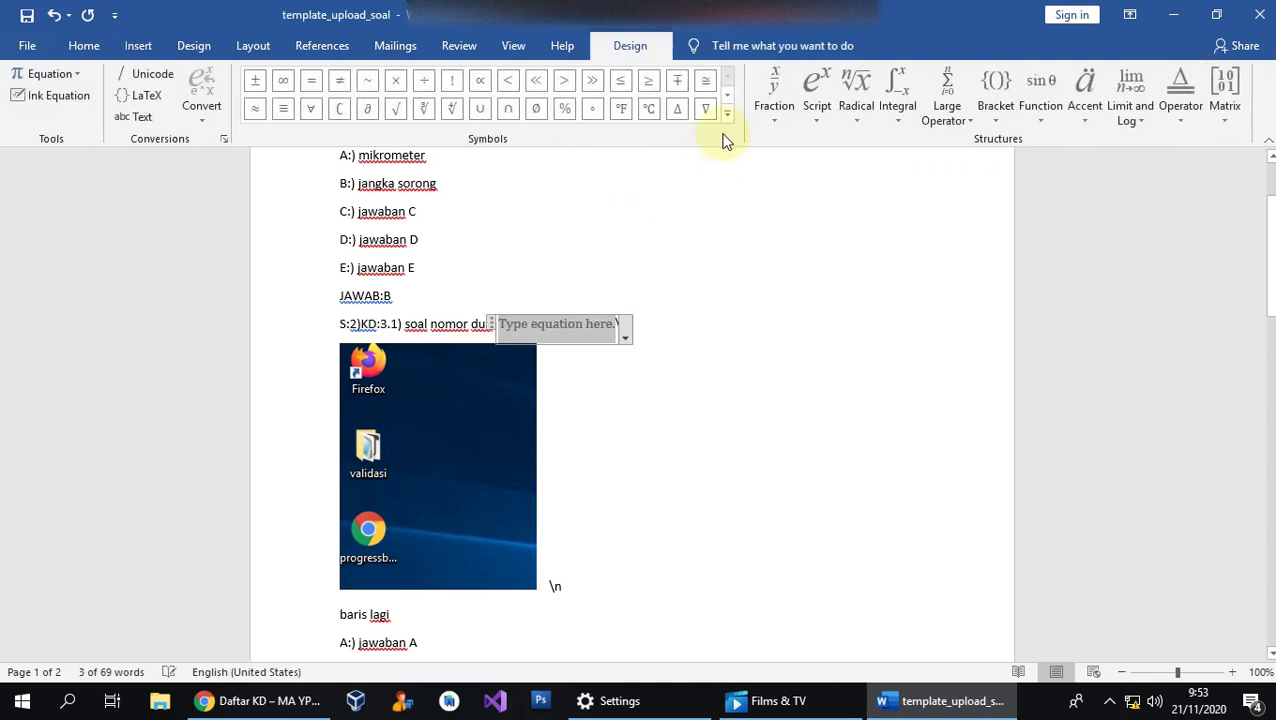
{"action": "left_click", "coordinate": [852, 92]}
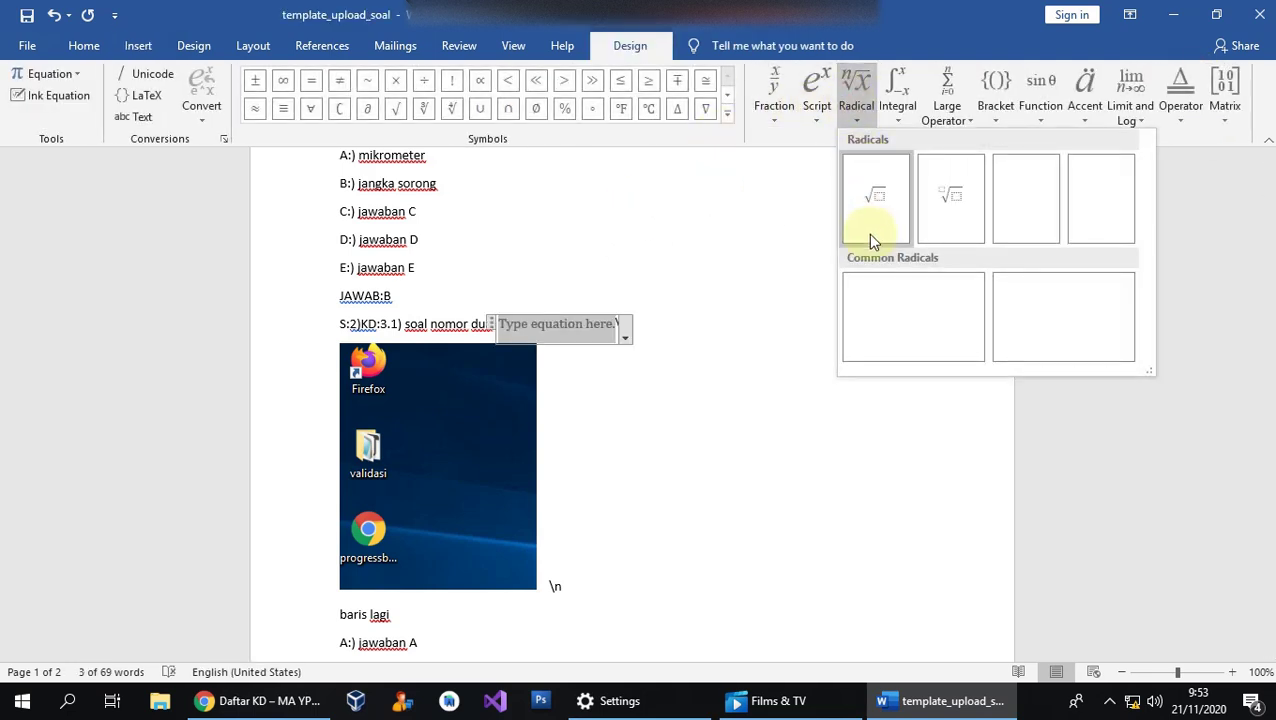
{"action": "left_click", "coordinate": [963, 216]}
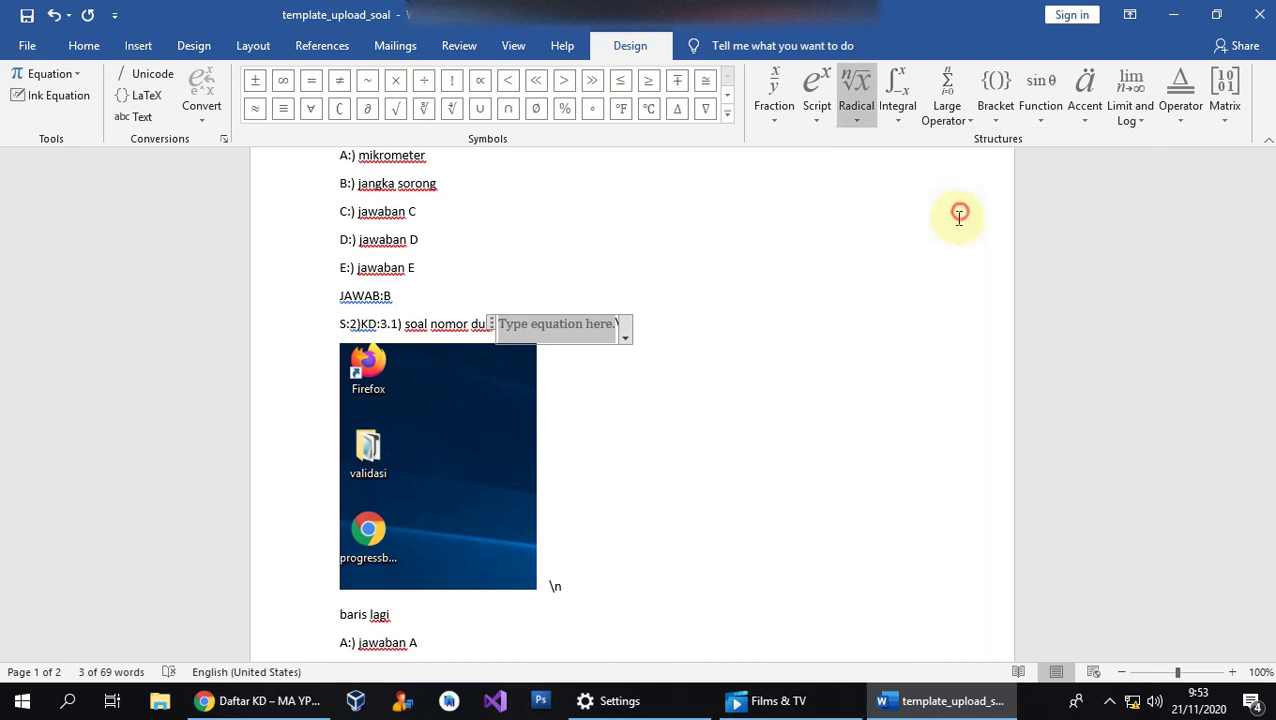
{"action": "left_click", "coordinate": [525, 328]}
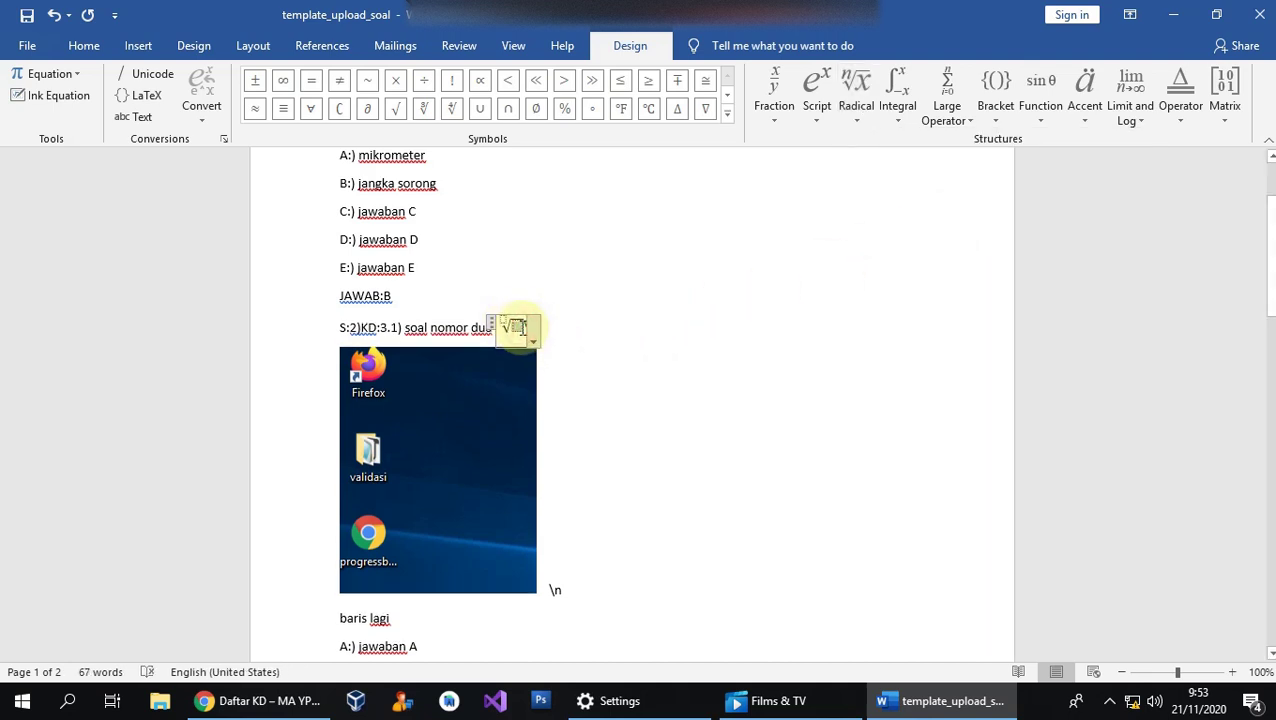
{"action": "type", "text": "8"}
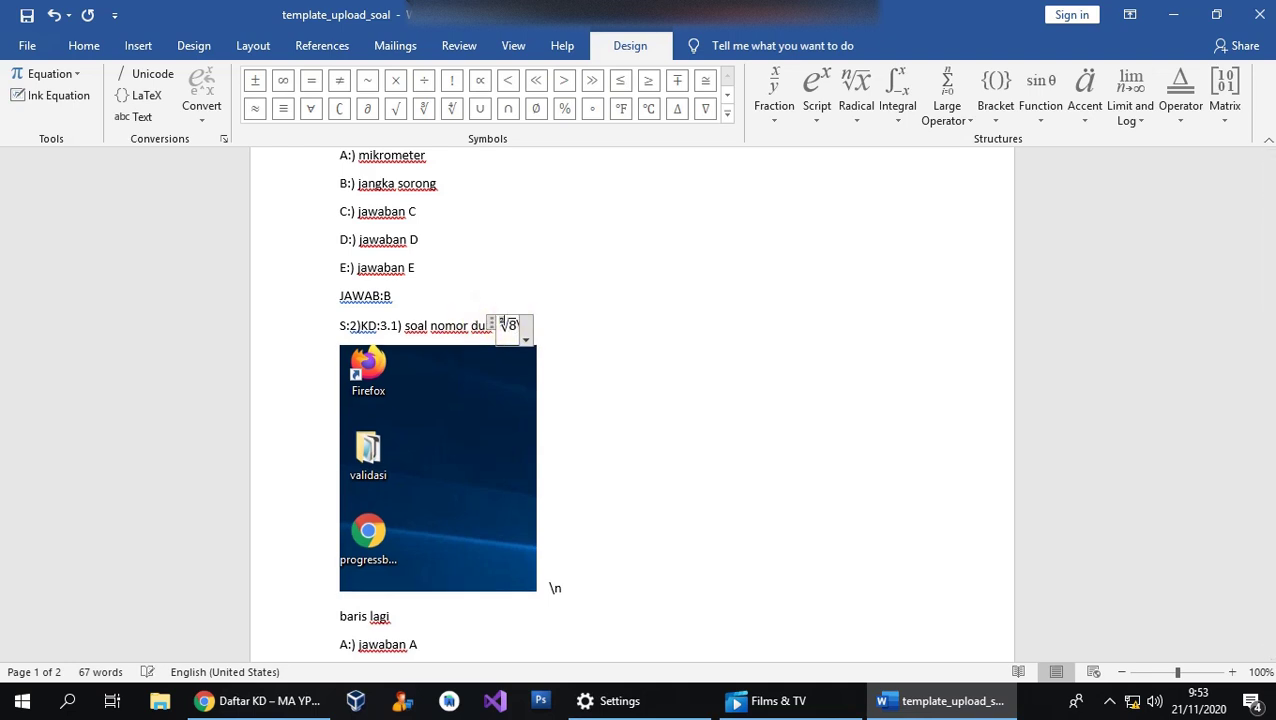
{"action": "left_click", "coordinate": [578, 318]}
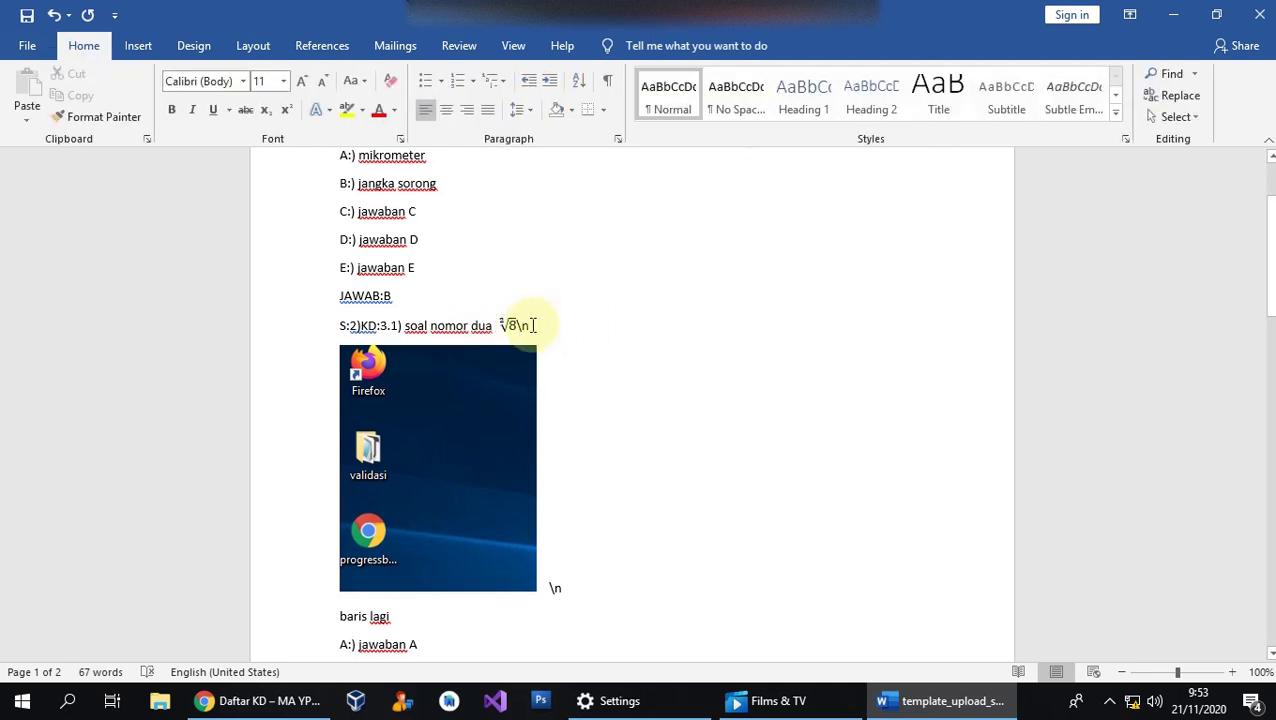
{"action": "left_click", "coordinate": [516, 322]}
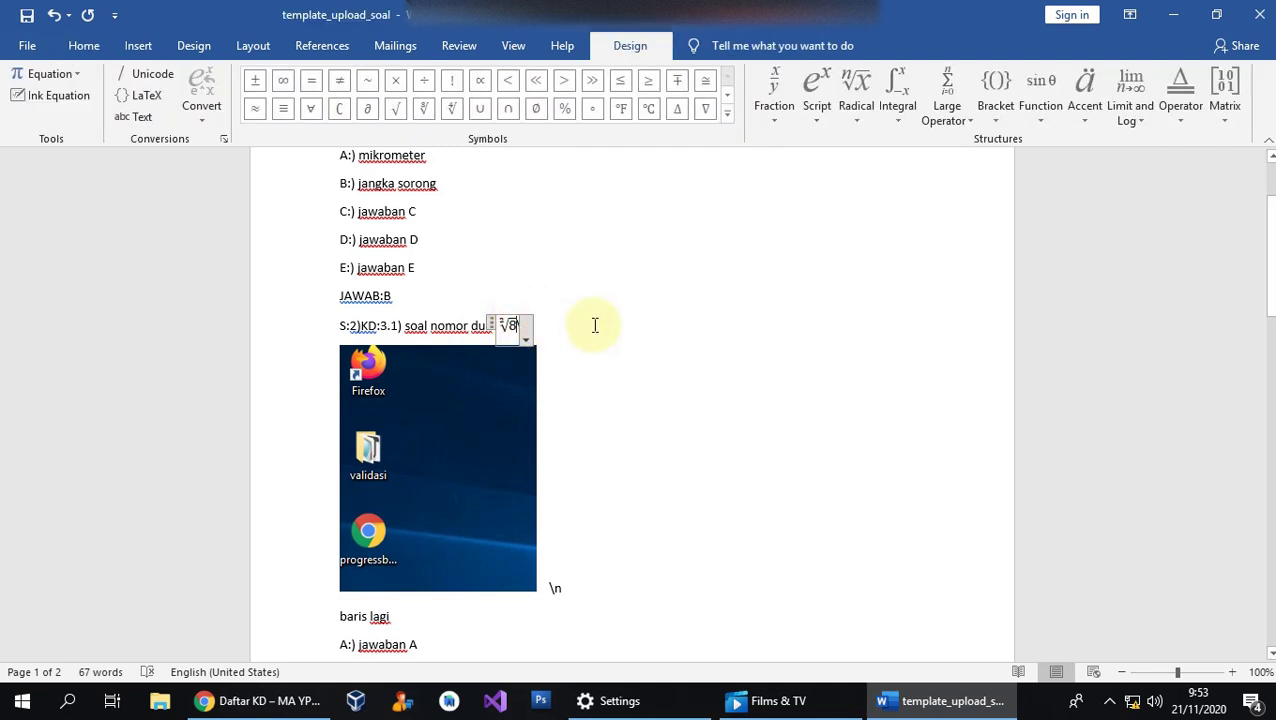
{"action": "key", "text": "Right"}
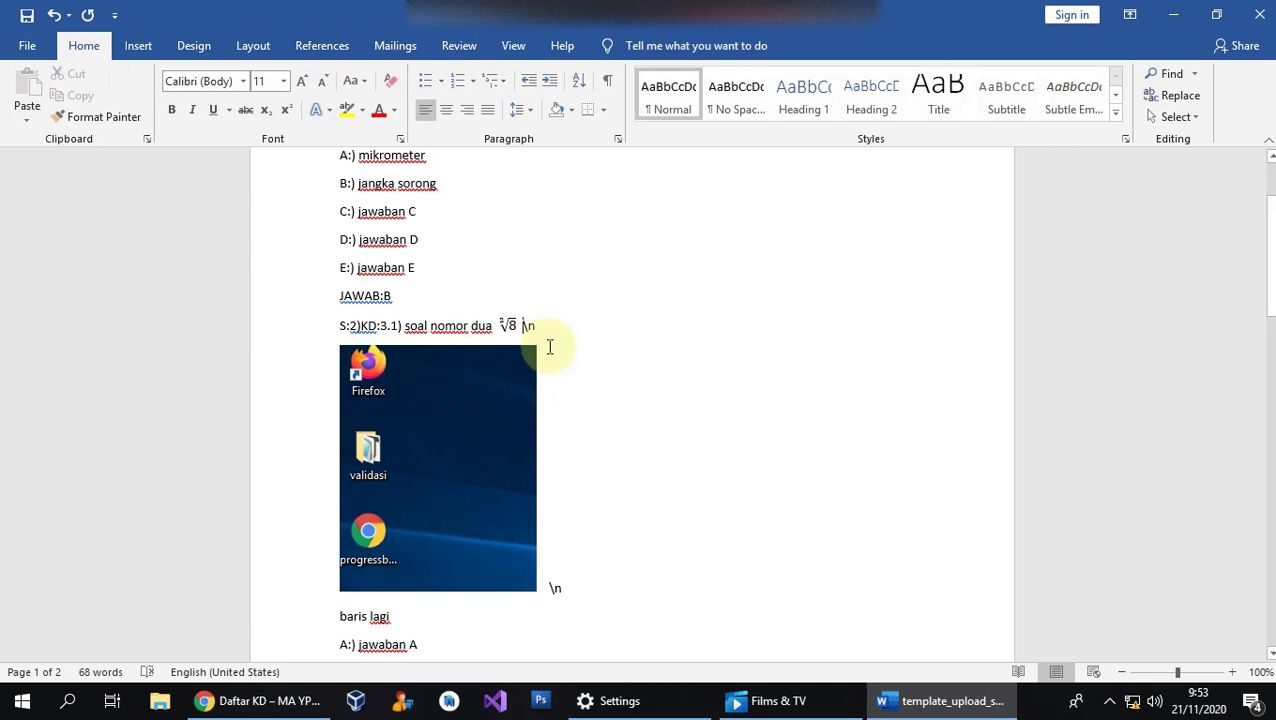
Scroll through the template to review the questions.
{"action": "scroll", "coordinate": [570, 356], "scroll_direction": "down", "scroll_amount": 5}
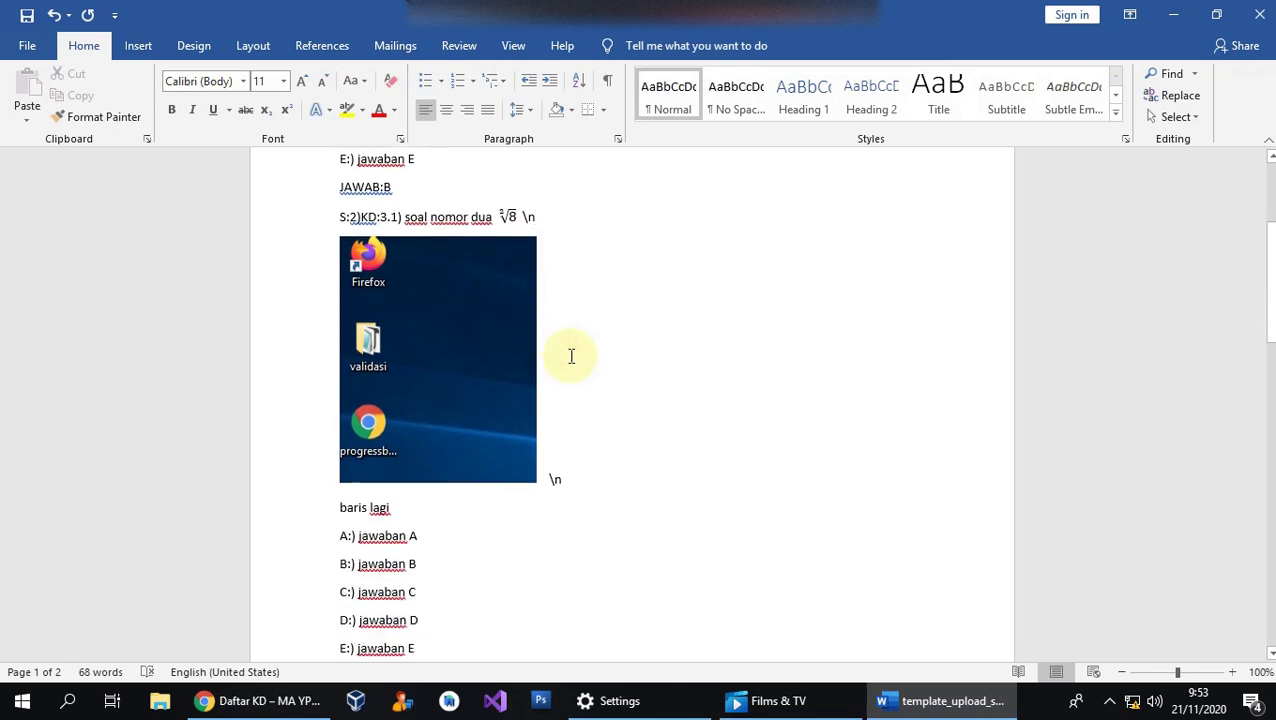
{"action": "scroll", "coordinate": [571, 356], "scroll_direction": "down", "scroll_amount": 6}
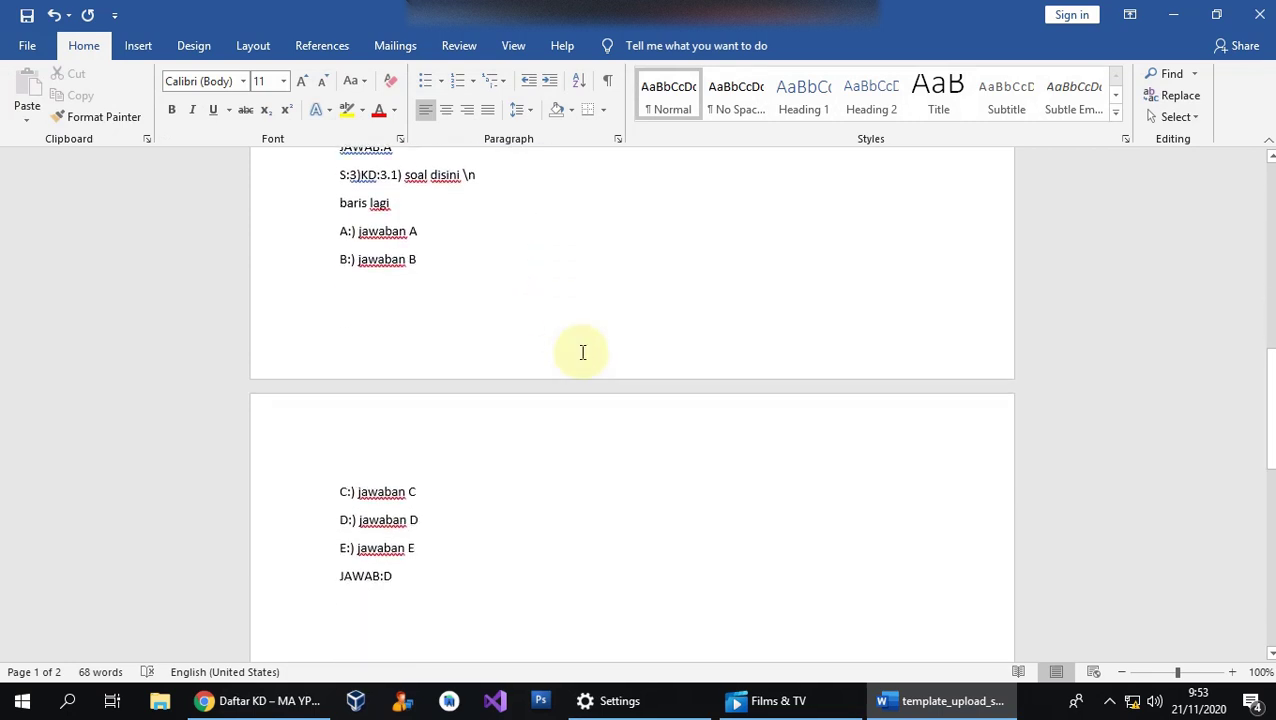
{"action": "scroll", "coordinate": [583, 350], "scroll_direction": "up", "scroll_amount": 12}
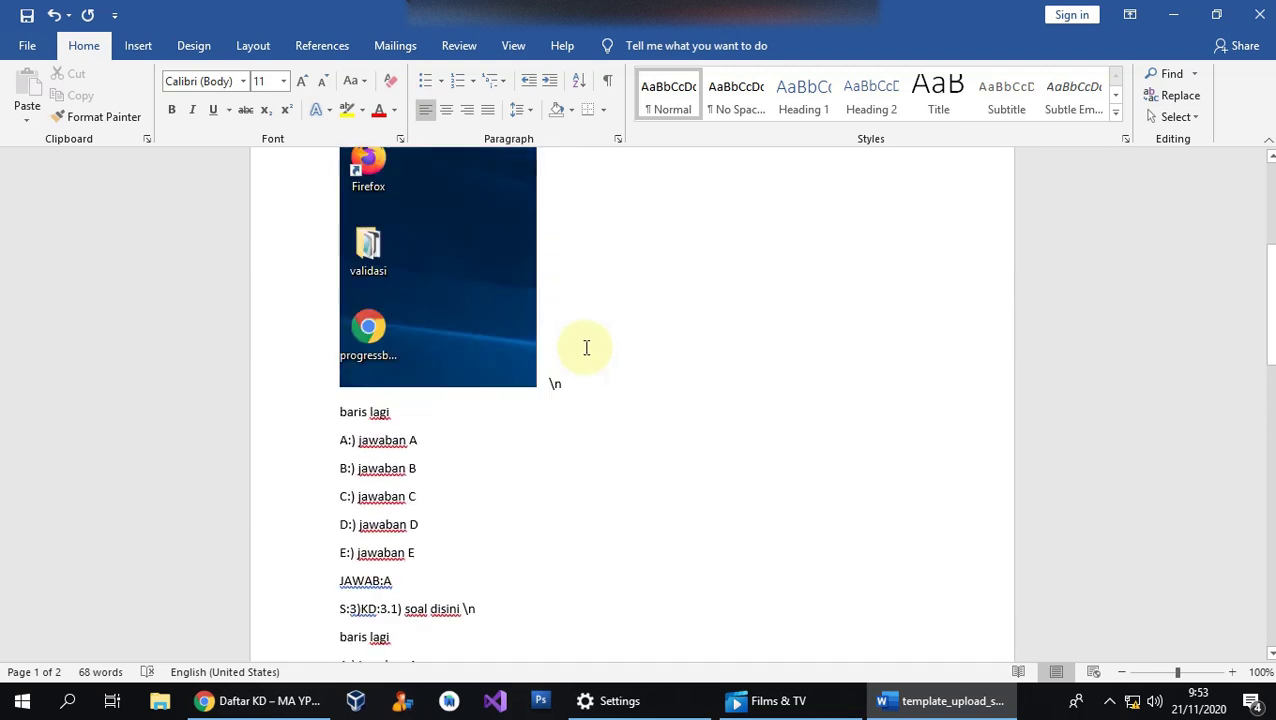
{"action": "scroll", "coordinate": [588, 346], "scroll_direction": "up", "scroll_amount": 2}
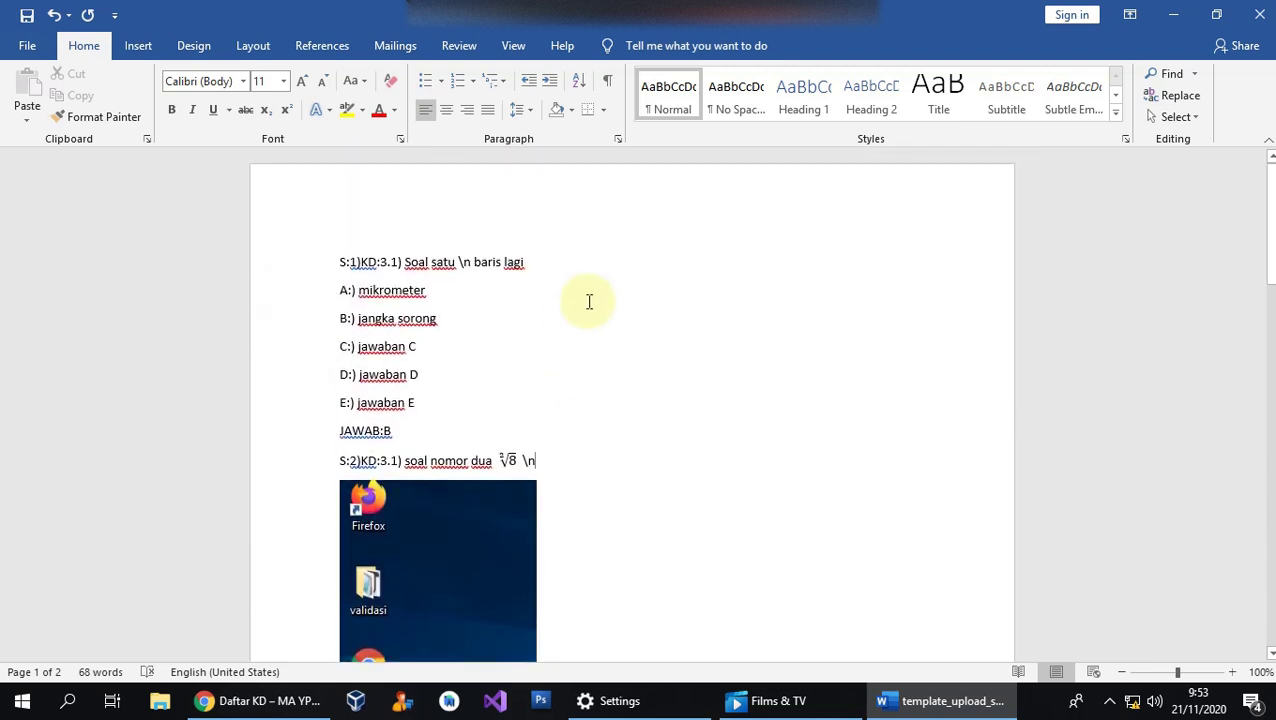
Open Word's full Save As dialog through File > Save As > Browse.
{"action": "left_click", "coordinate": [27, 45]}
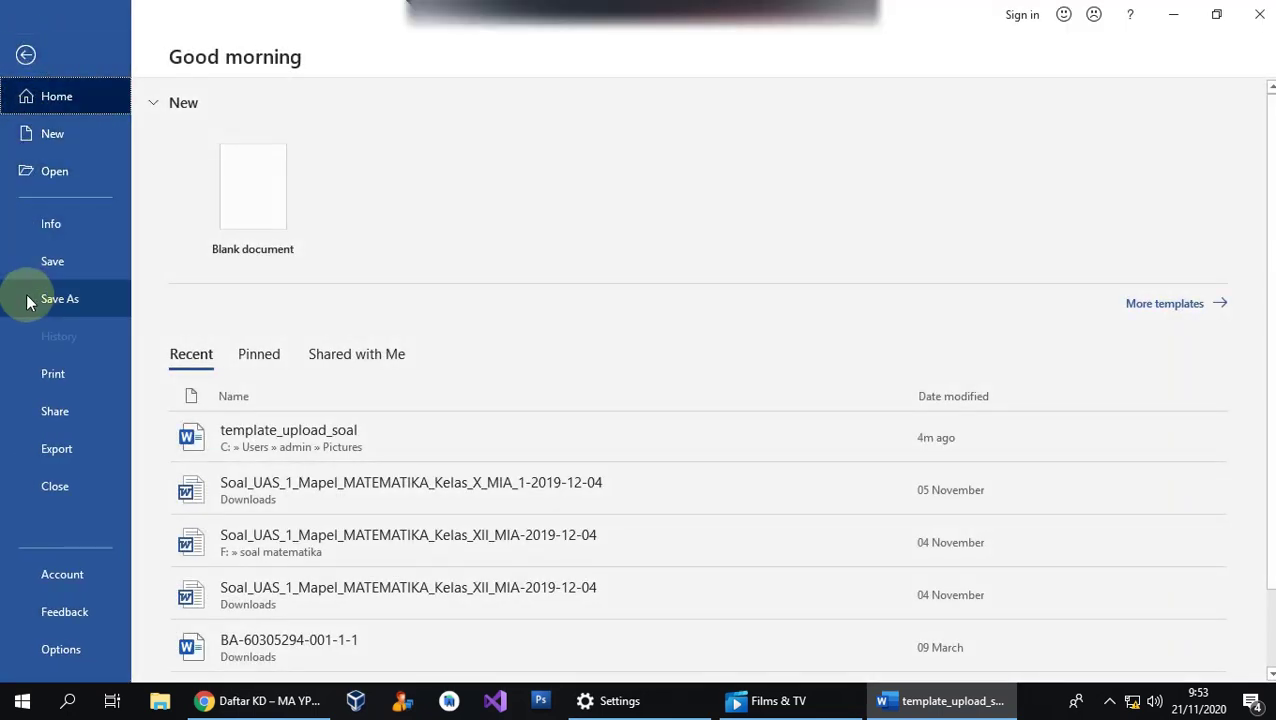
{"action": "left_click", "coordinate": [55, 298]}
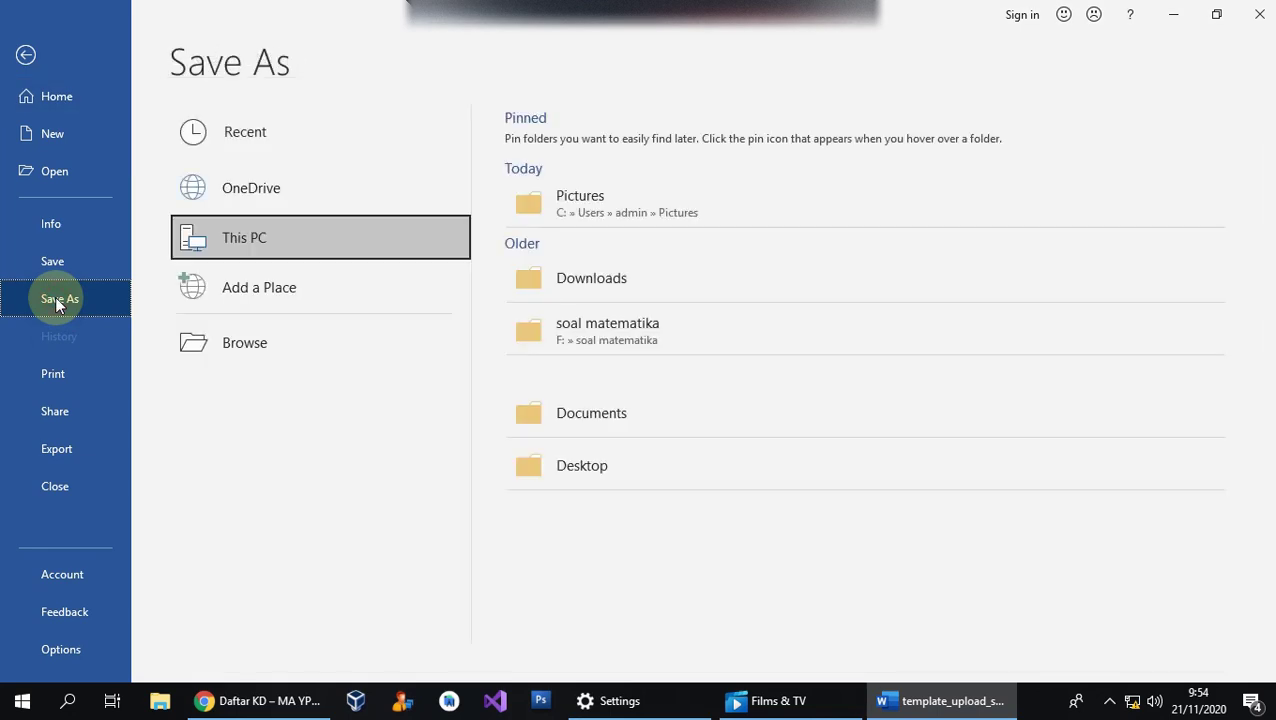
{"action": "left_click", "coordinate": [302, 352]}
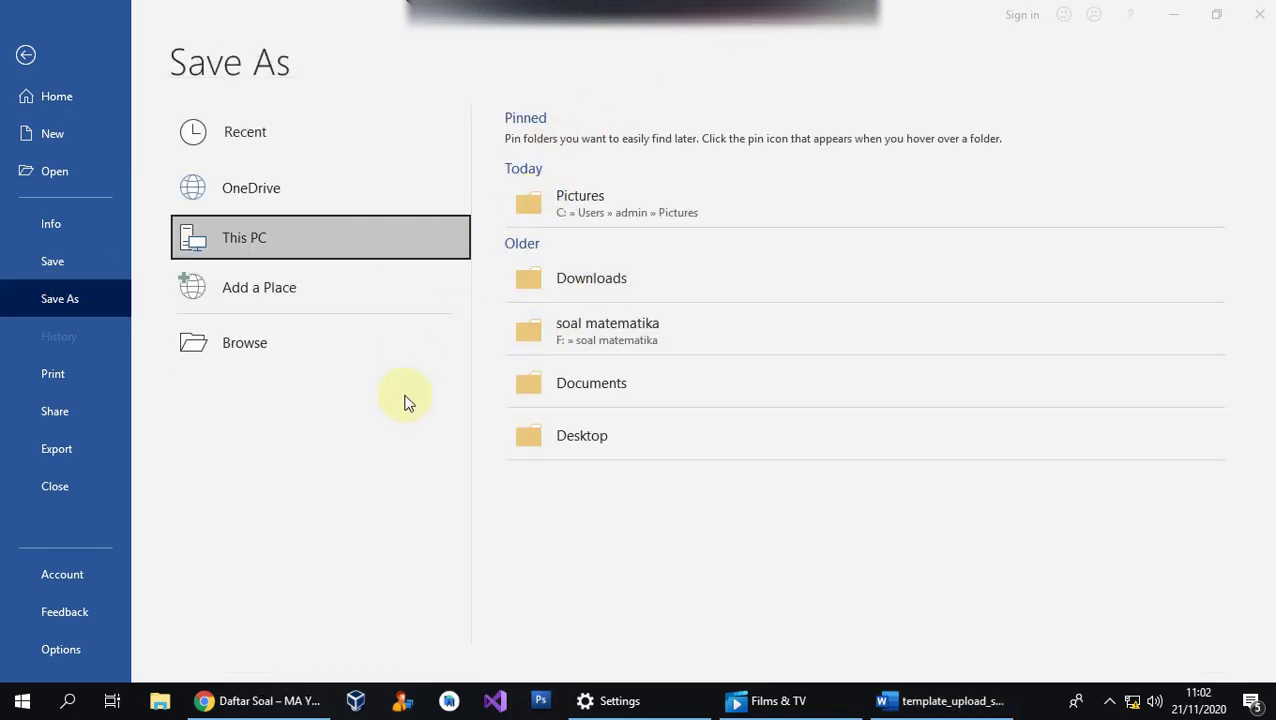
{"action": "left_click", "coordinate": [254, 342]}
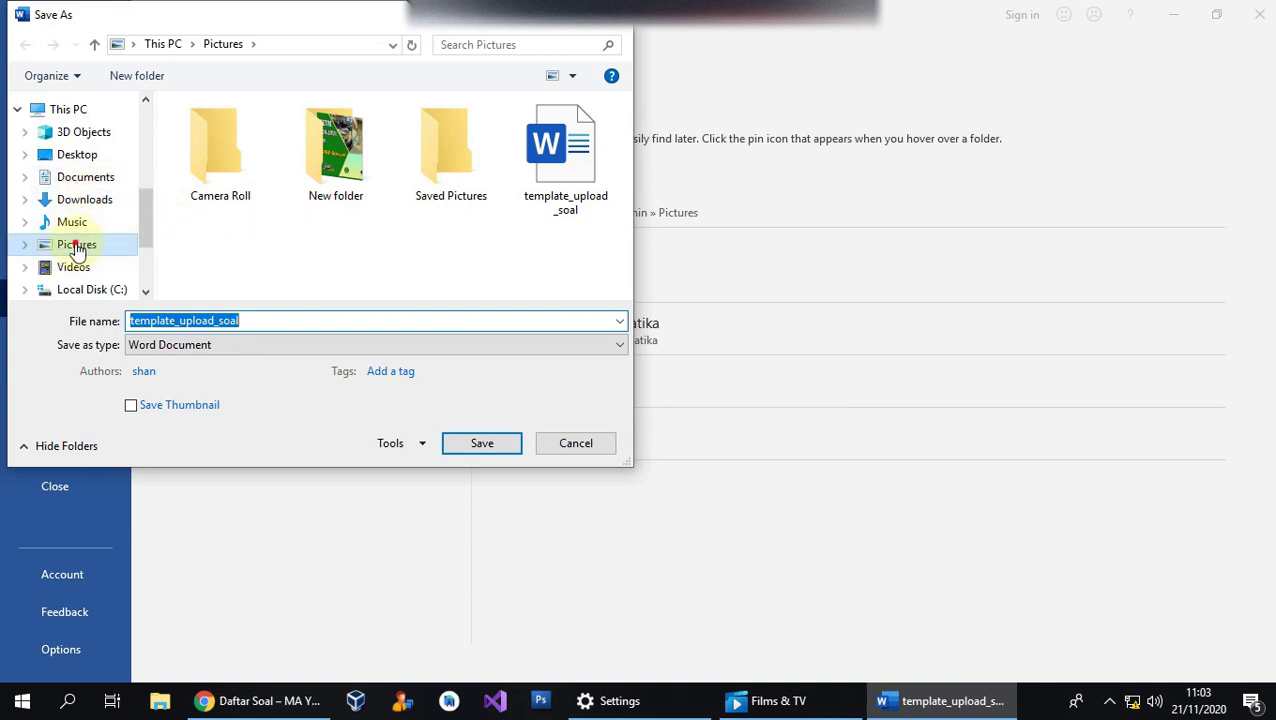
Choose the Pictures folder and name the file 'uas_fisika_x'.
{"action": "left_click", "coordinate": [77, 249]}
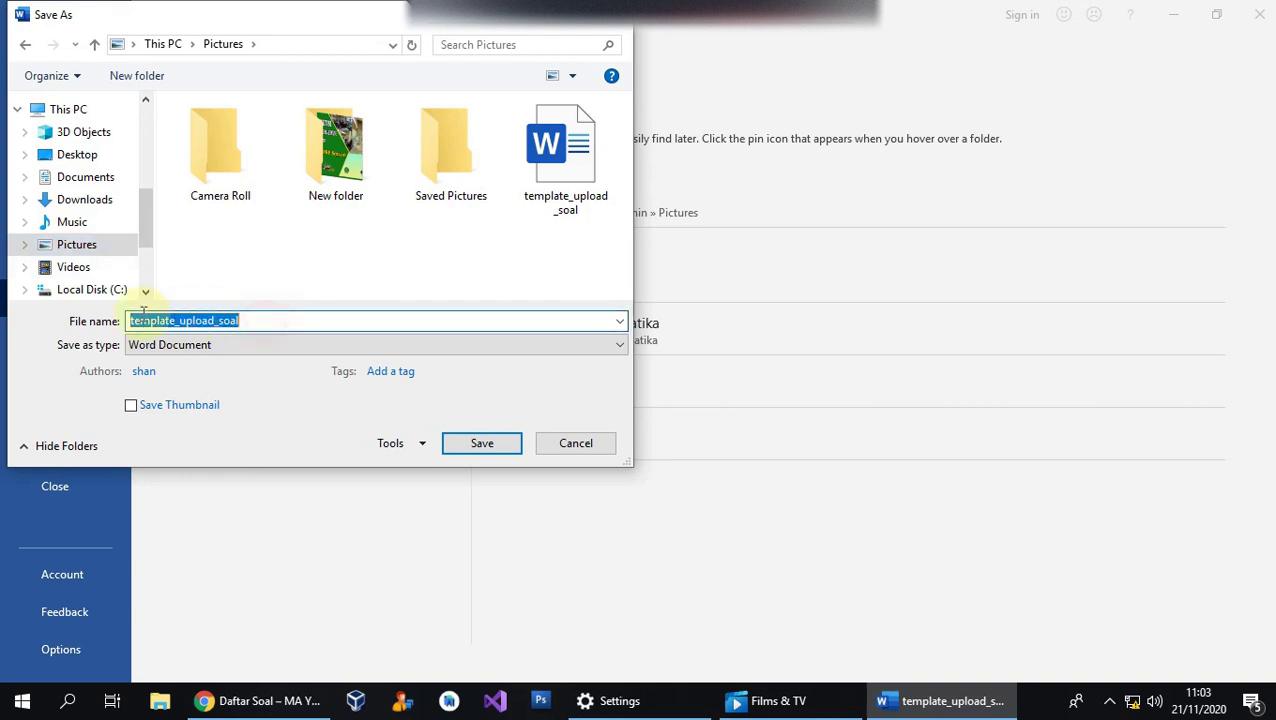
{"action": "left_click", "coordinate": [264, 321]}
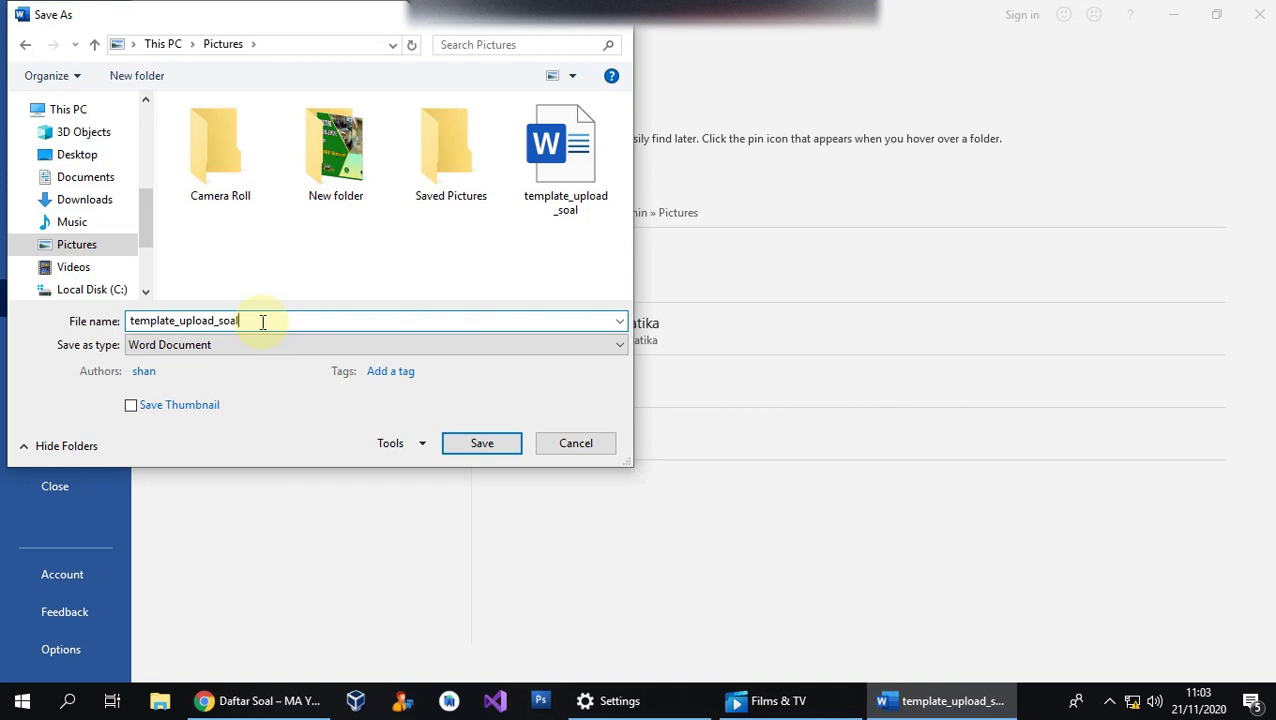
{"action": "double_click", "coordinate": [142, 320]}
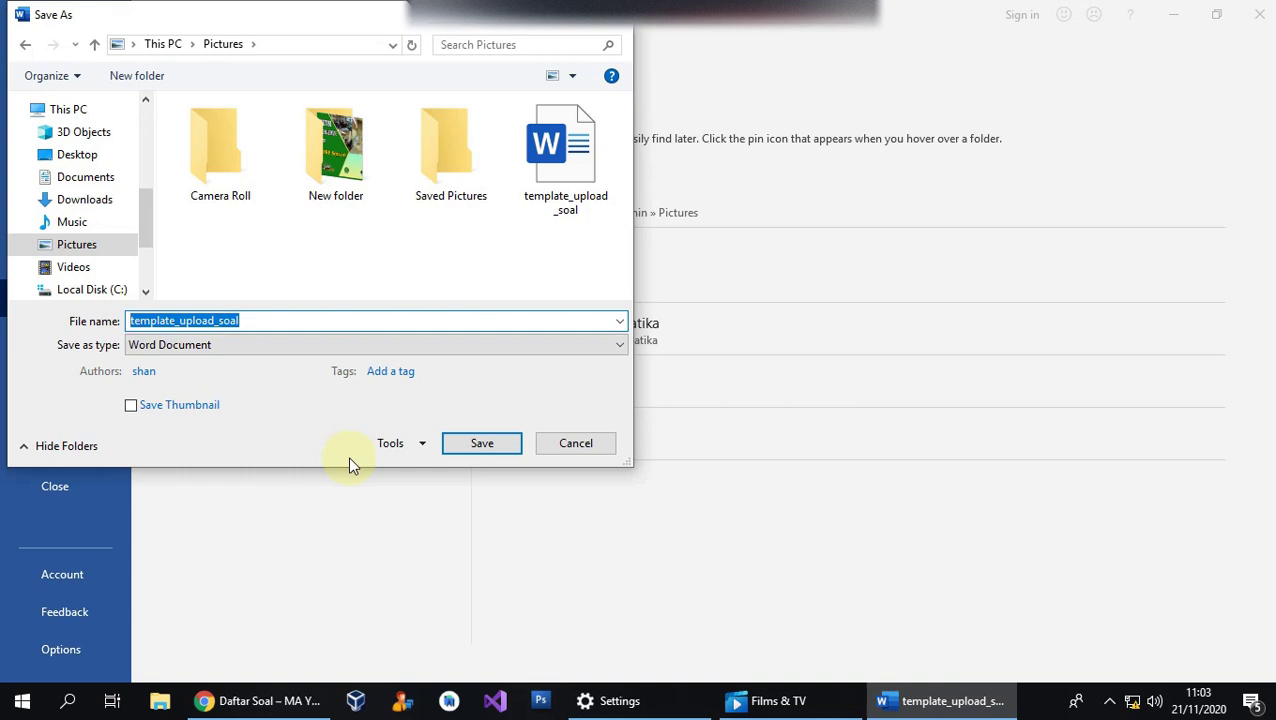
{"action": "type", "text": "uas_fisika_x"}
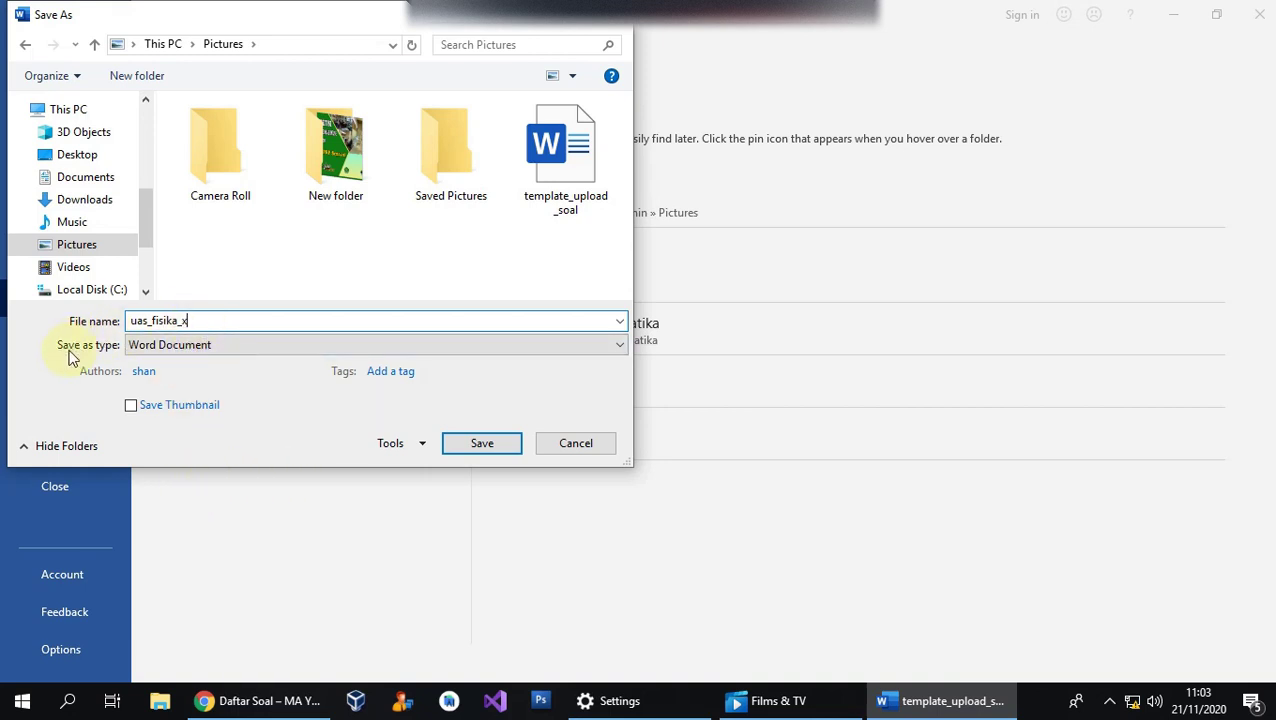
Save it as Web Page, Filtered, accept the warning, and close Word.
{"action": "left_click", "coordinate": [276, 350]}
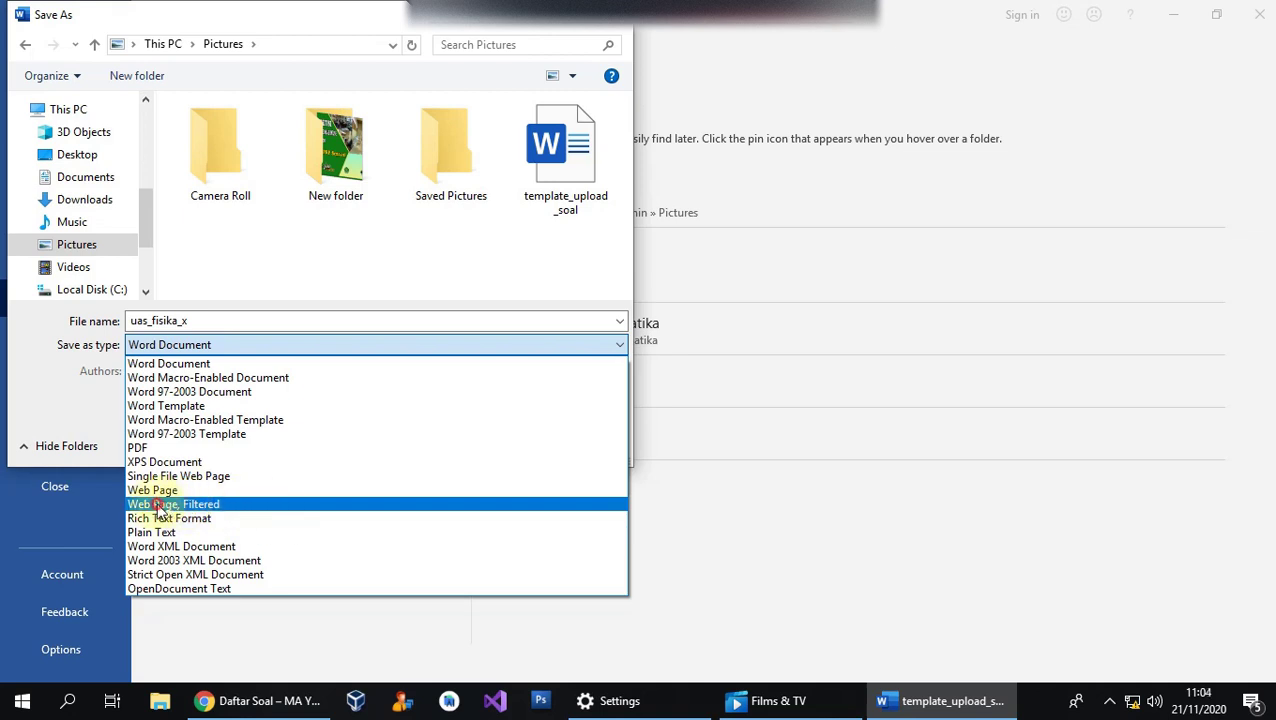
{"action": "left_click", "coordinate": [158, 506]}
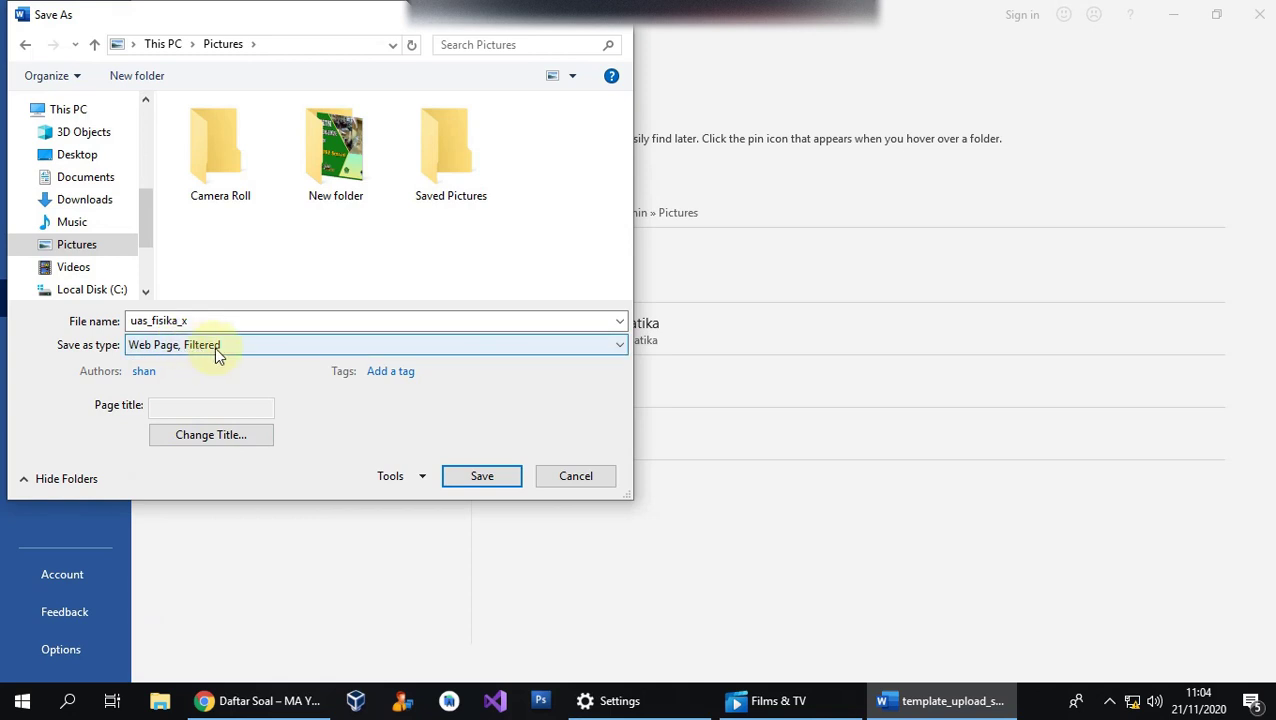
{"action": "left_click", "coordinate": [482, 478]}
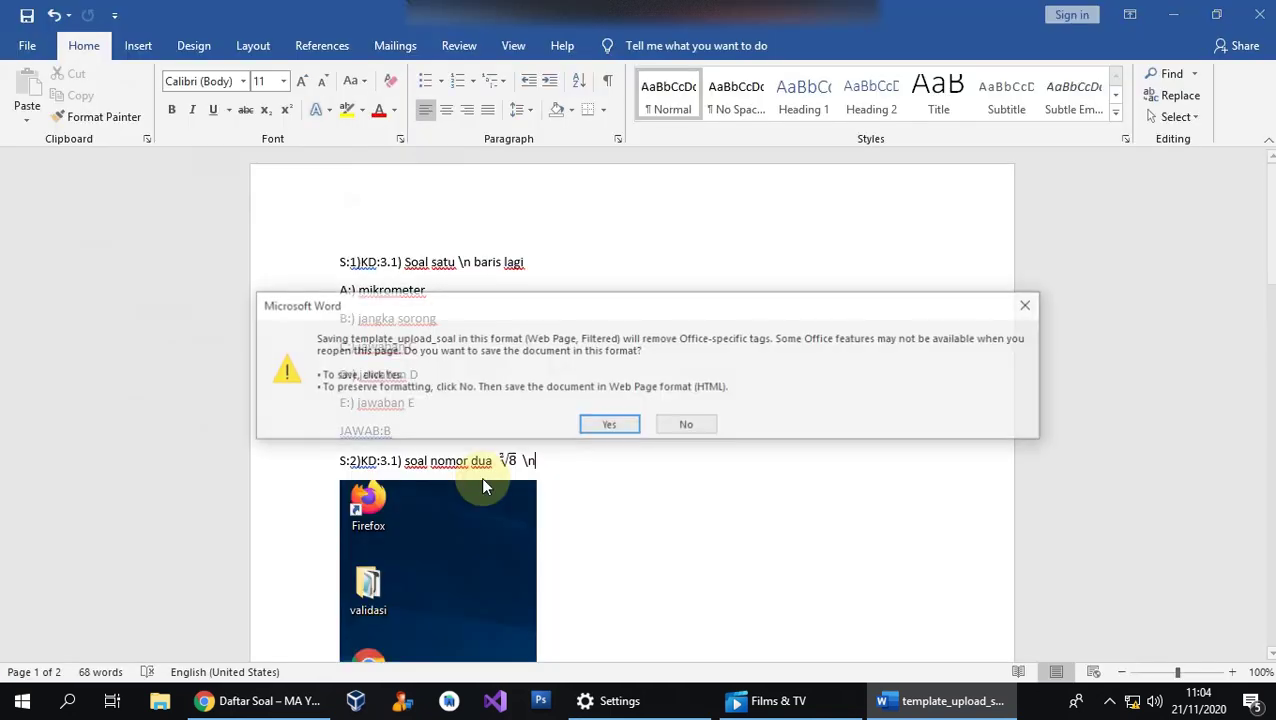
{"action": "left_click", "coordinate": [598, 422]}
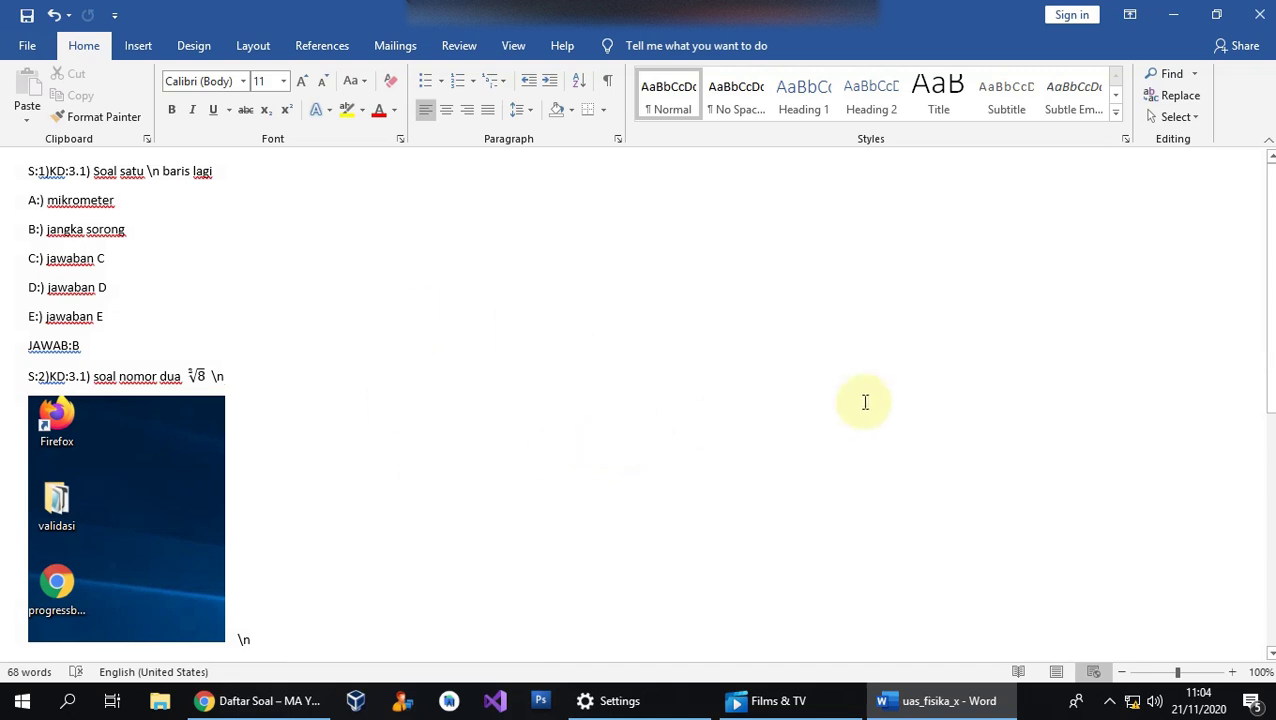
{"action": "left_click", "coordinate": [703, 365]}
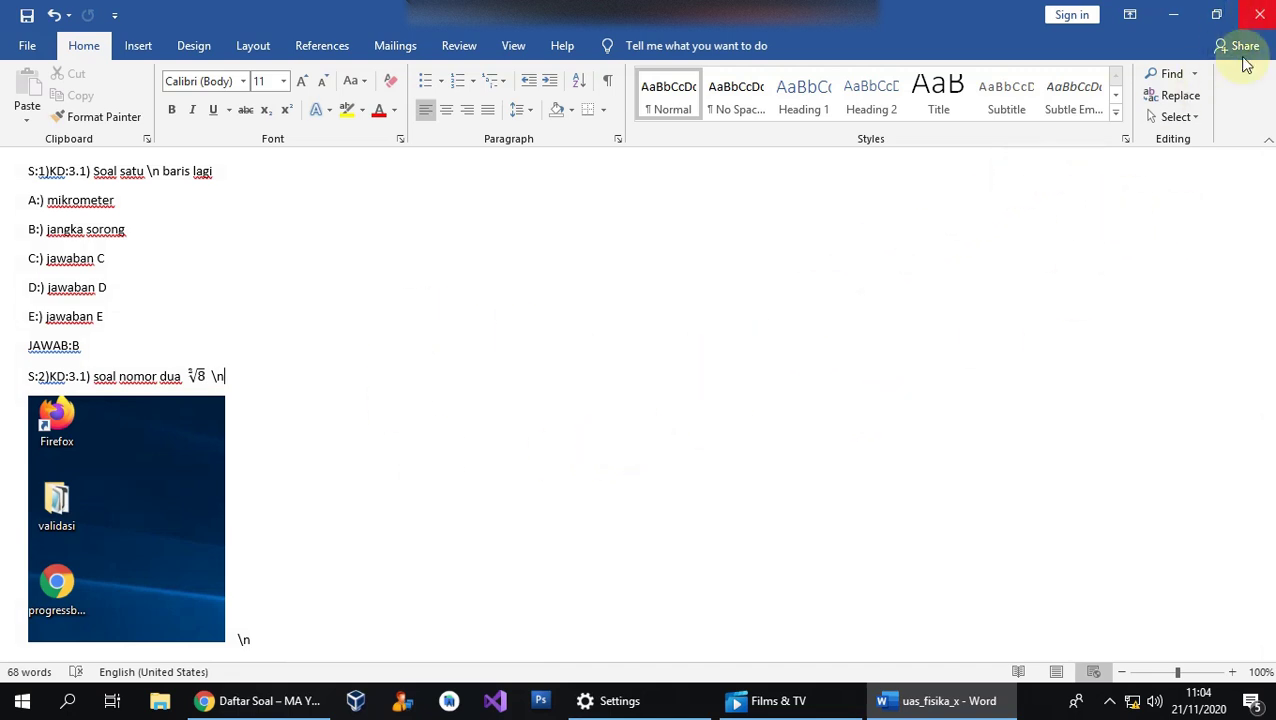
{"action": "left_click", "coordinate": [1258, 18]}
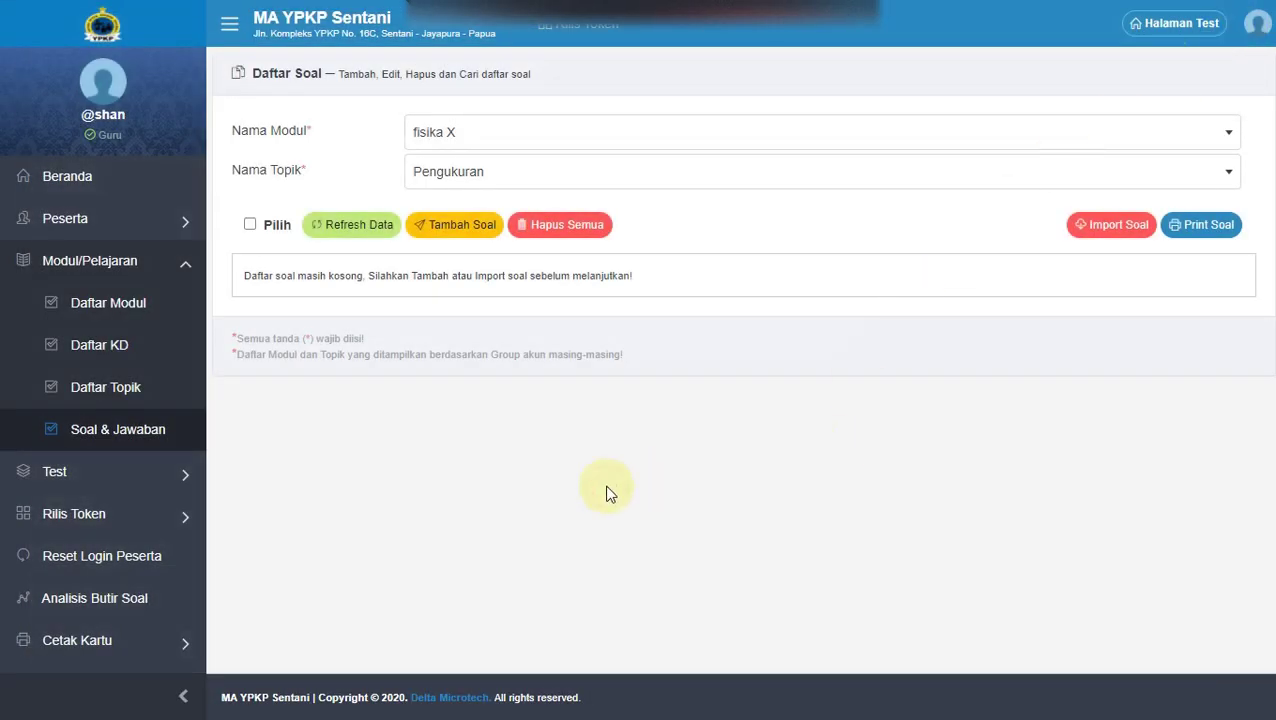
Launch File Explorer and open Pictures to locate uas_fisika_x and uas_fisika_x_files.
{"action": "key", "text": "super"}
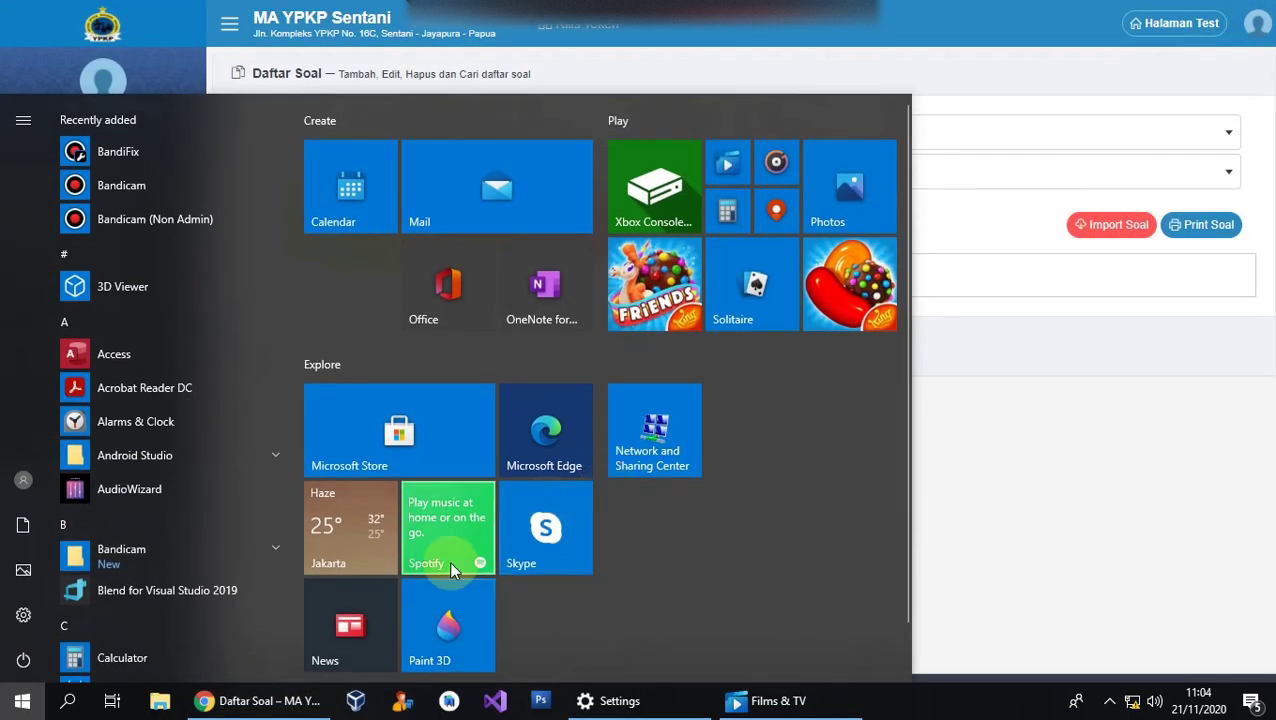
{"action": "left_click", "coordinate": [160, 703]}
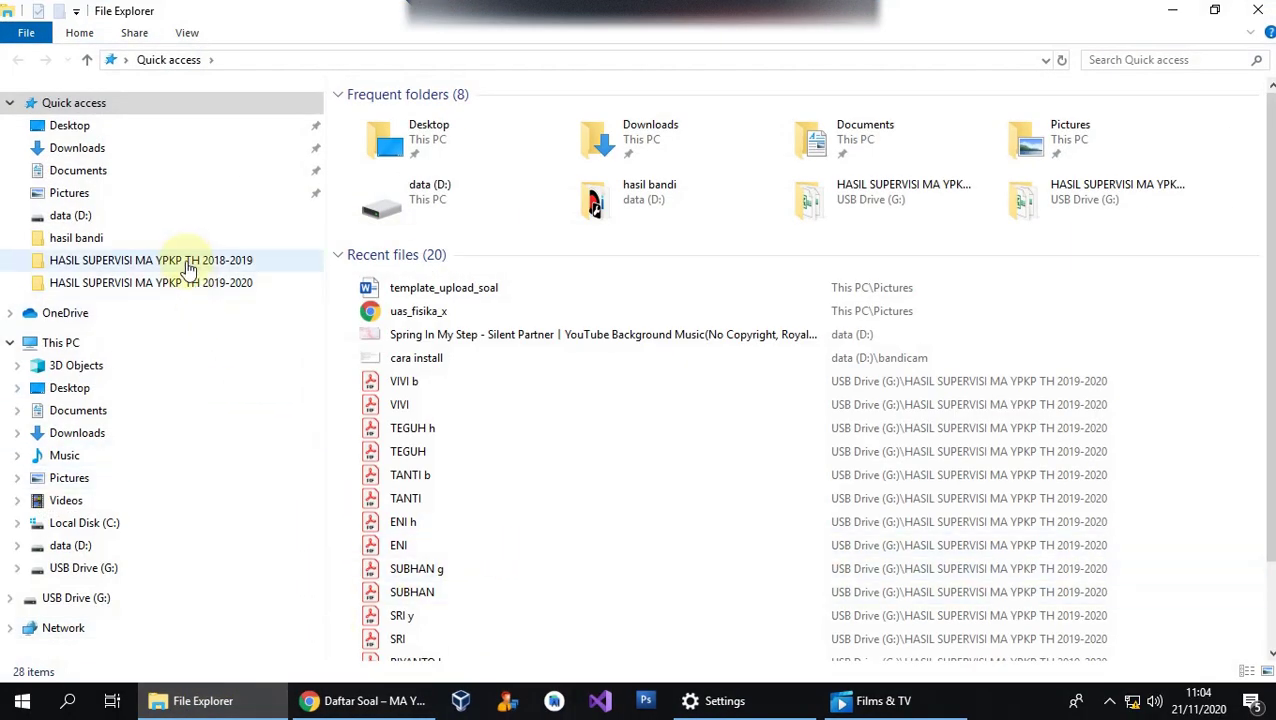
{"action": "left_click", "coordinate": [40, 198]}
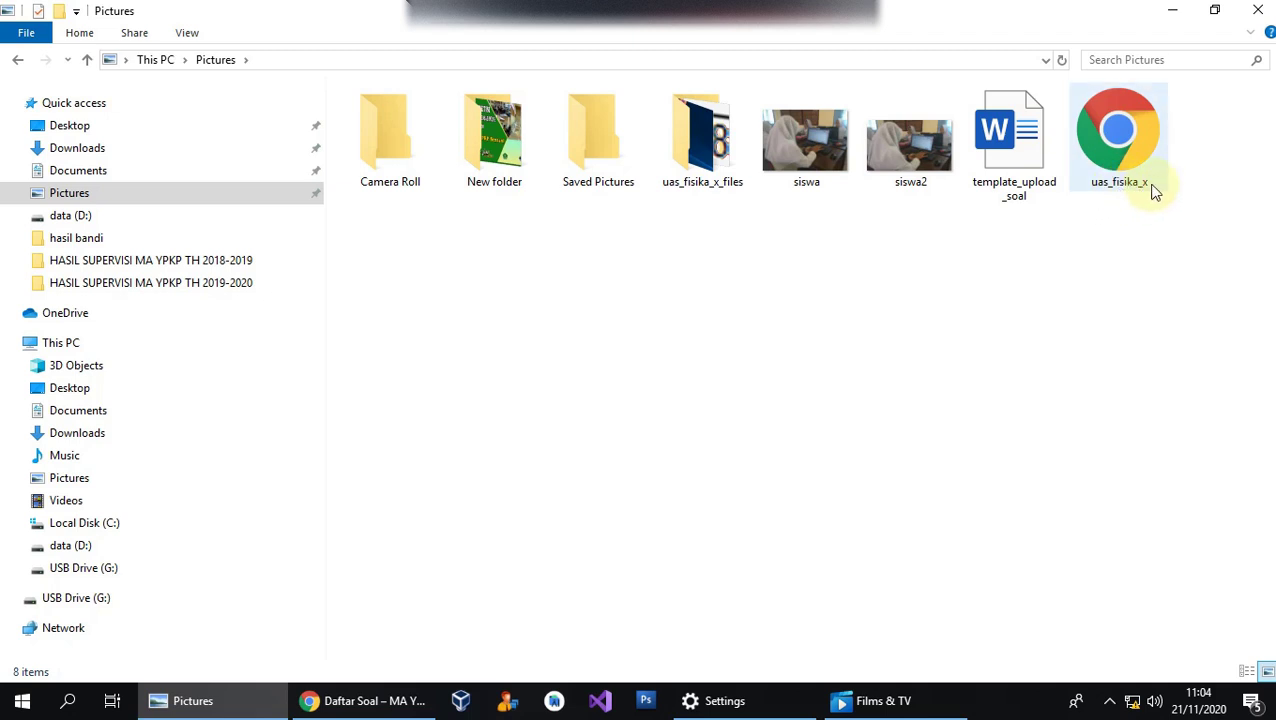
{"action": "left_click", "coordinate": [1124, 173]}
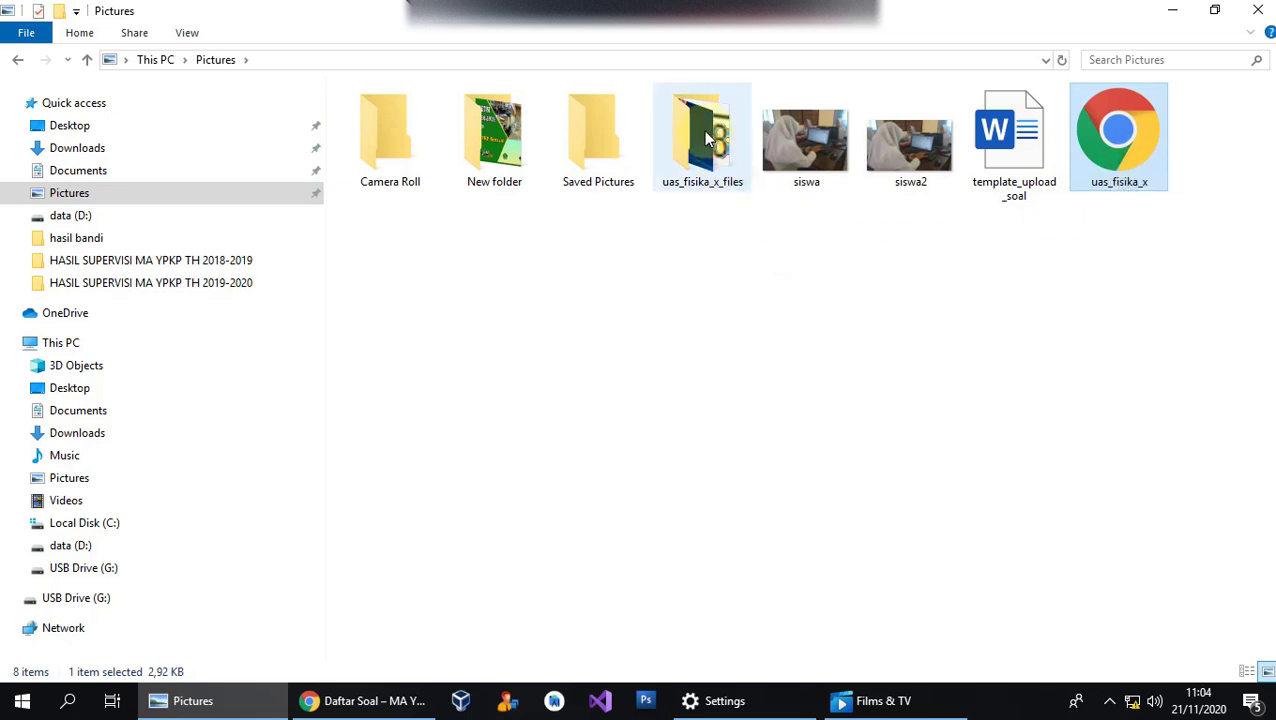
{"action": "left_click", "coordinate": [720, 158]}
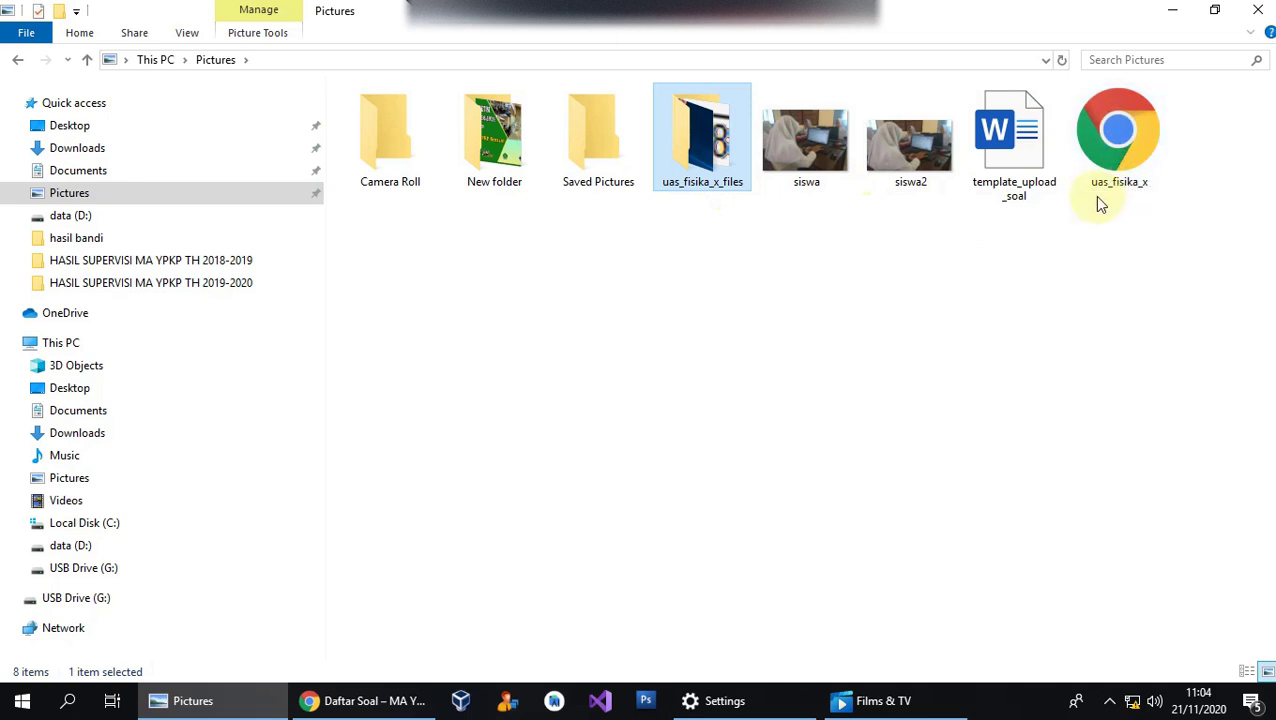
{"action": "left_click", "coordinate": [692, 362]}
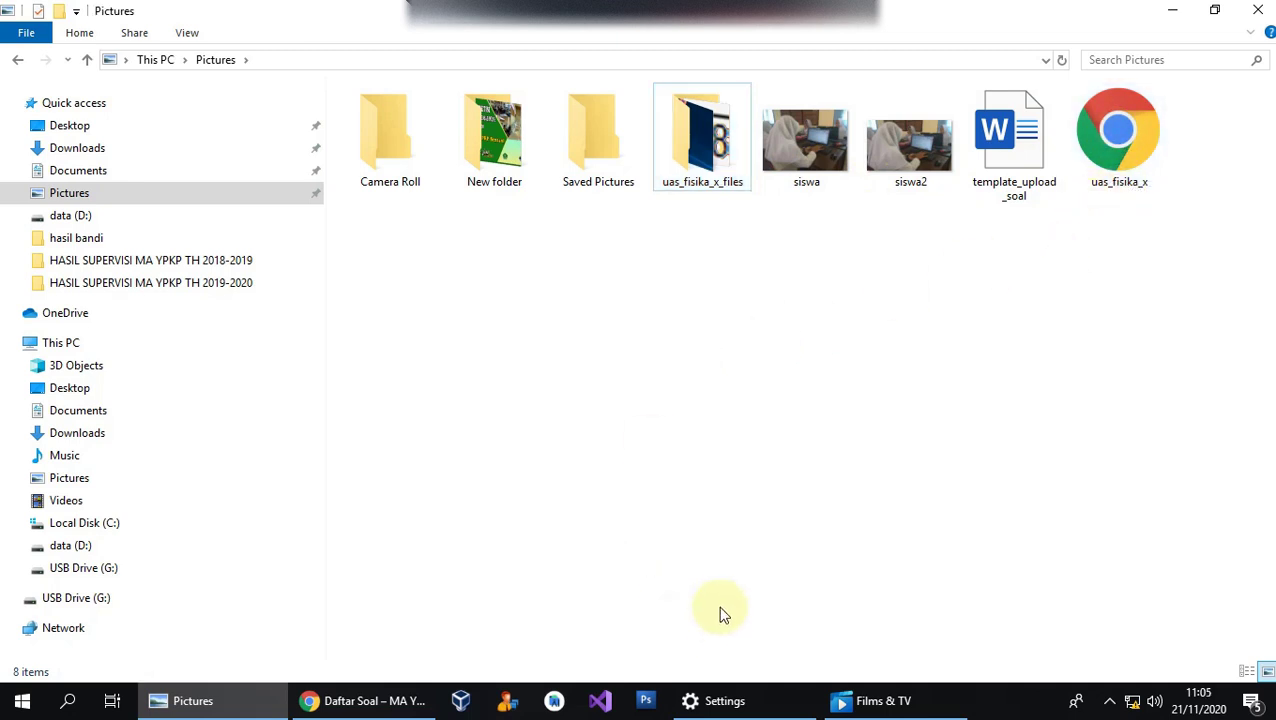
Select both the uas_fisika_x web page and the uas_fisika_x_files folder together.
{"action": "left_click", "coordinate": [410, 699]}
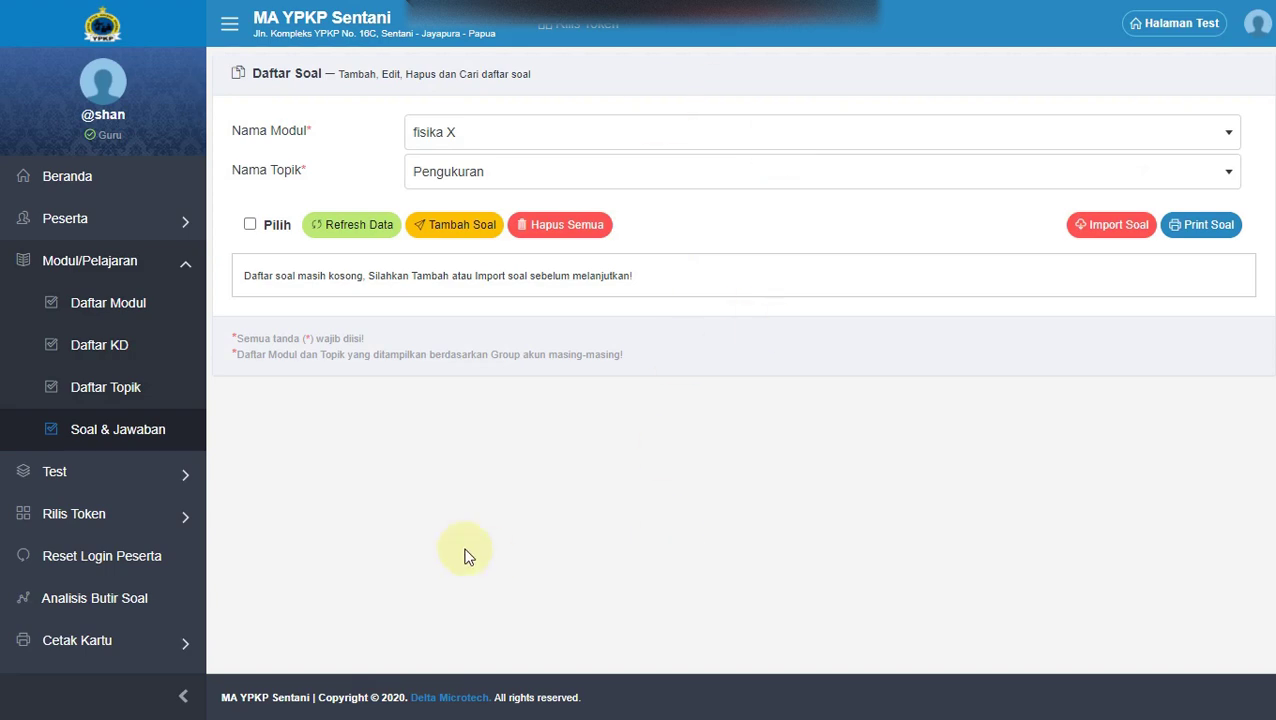
{"action": "key", "text": "super"}
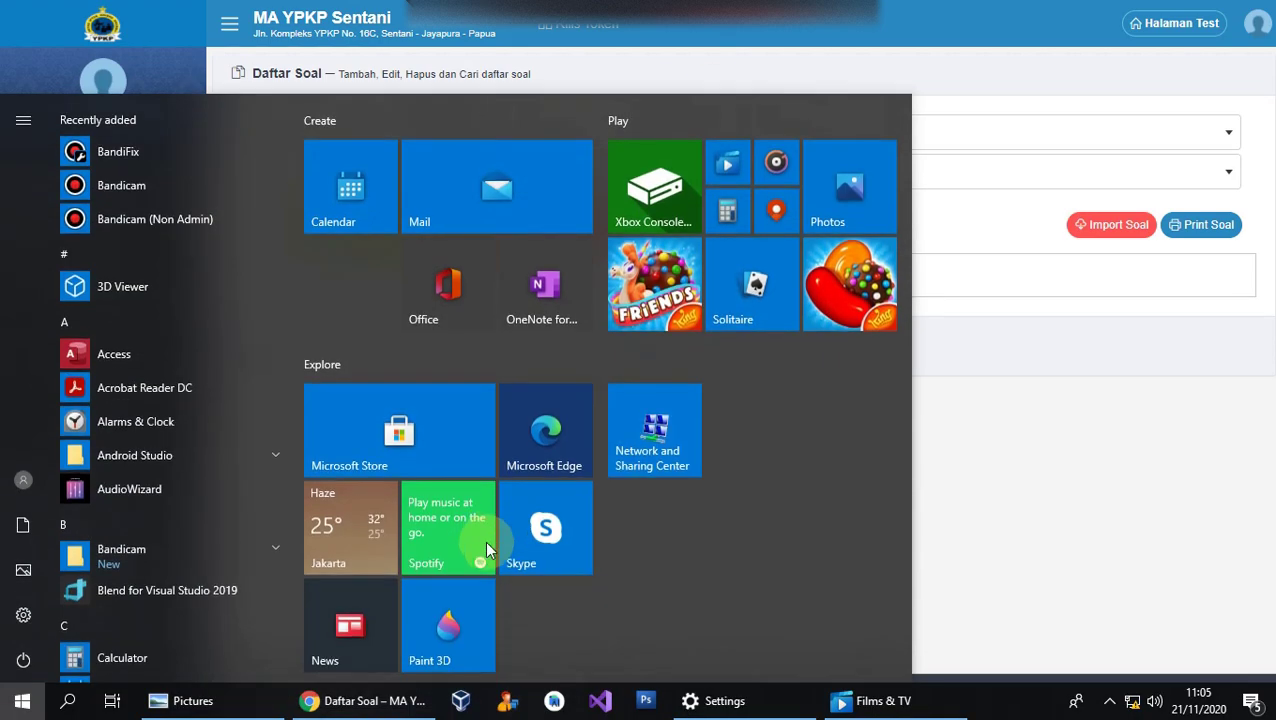
{"action": "left_click", "coordinate": [240, 699]}
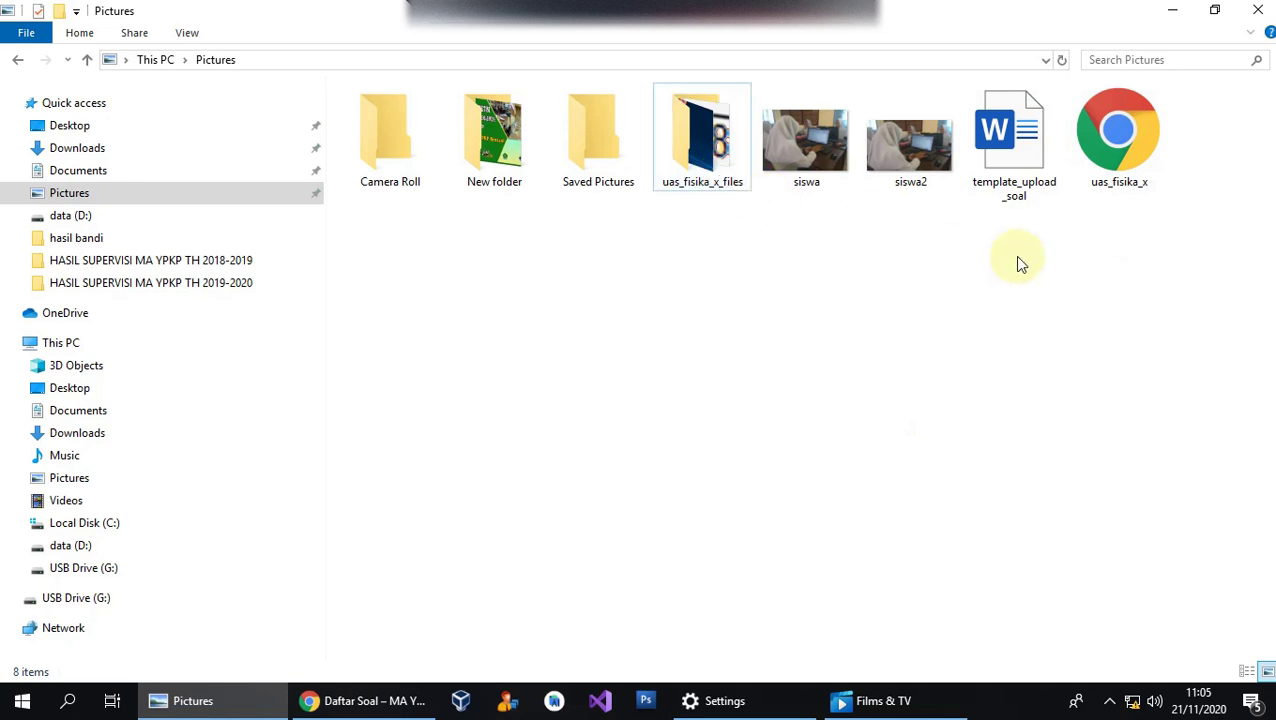
{"action": "left_click", "coordinate": [704, 132]}
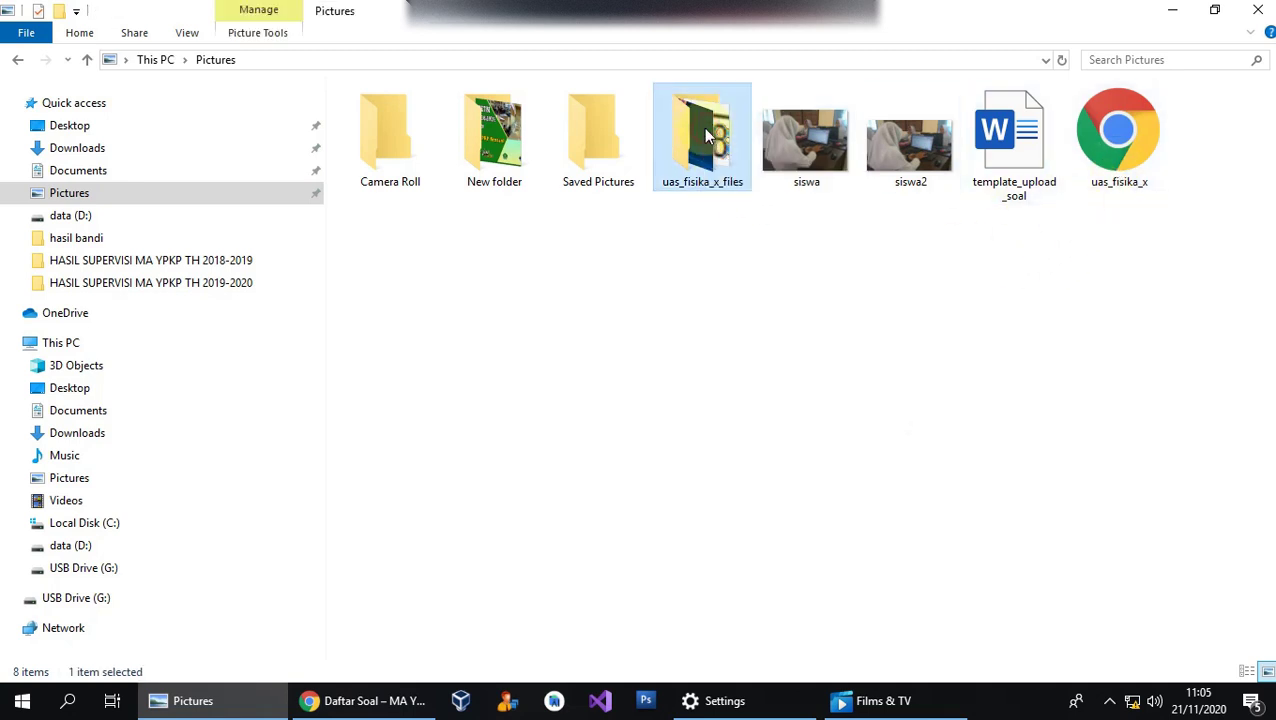
{"action": "left_click", "coordinate": [1092, 137]}
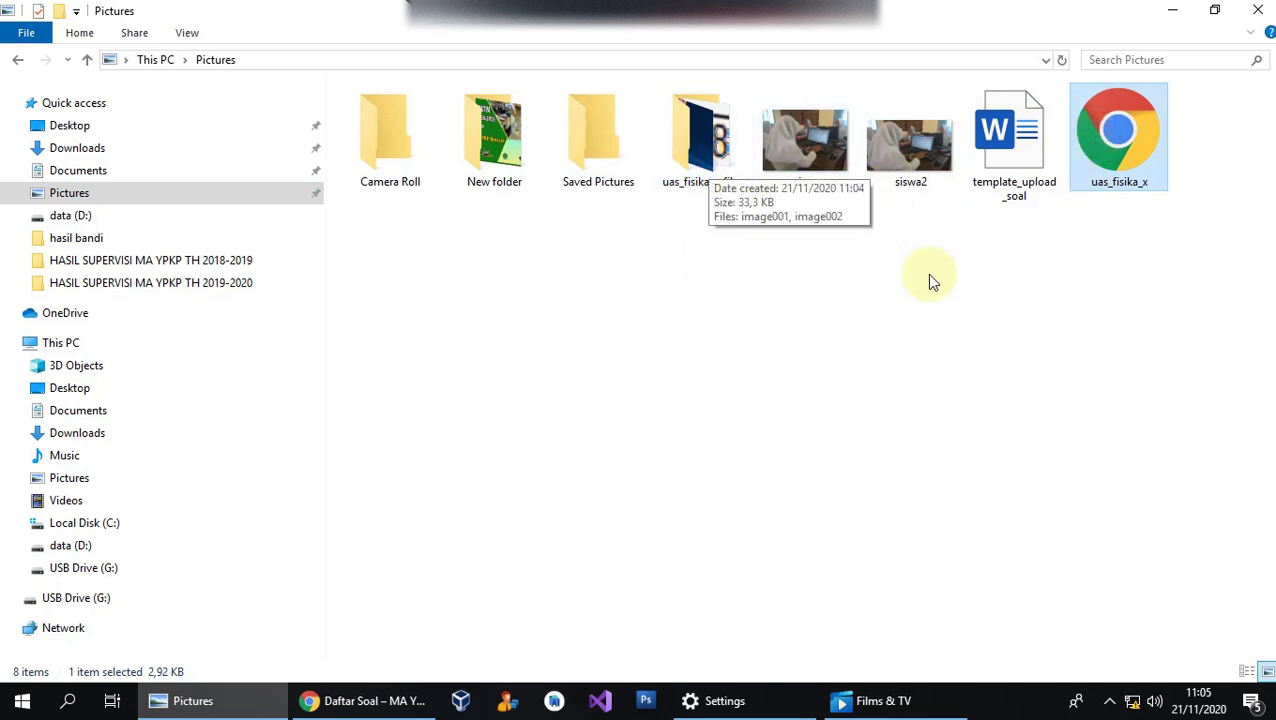
{"action": "left_click", "coordinate": [892, 268]}
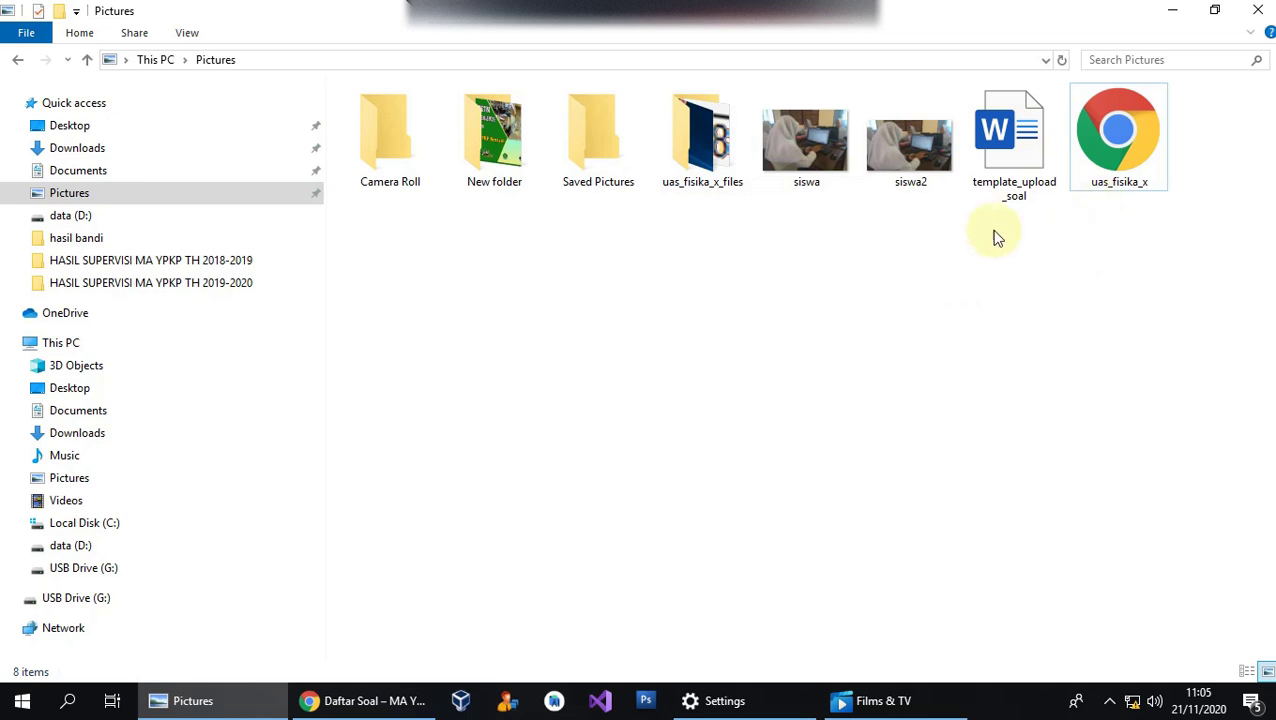
{"action": "left_click", "coordinate": [1110, 176]}
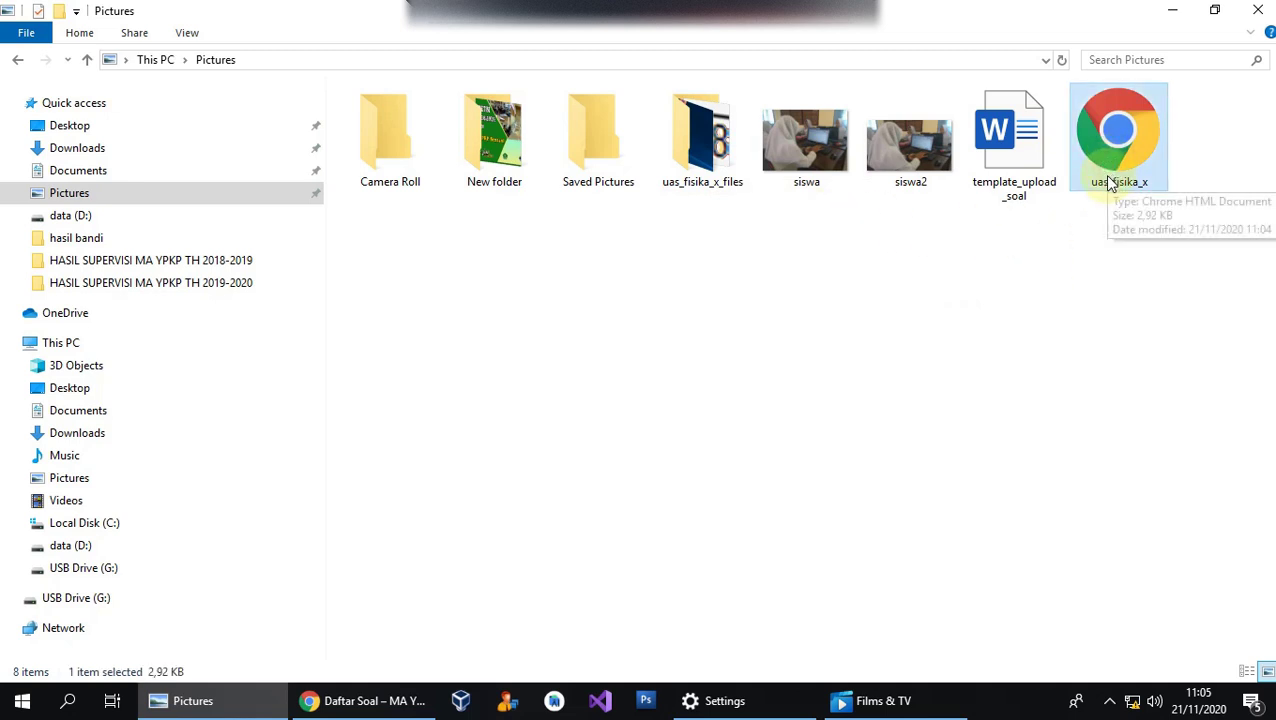
{"action": "left_click", "coordinate": [726, 160], "text": "ctrl"}
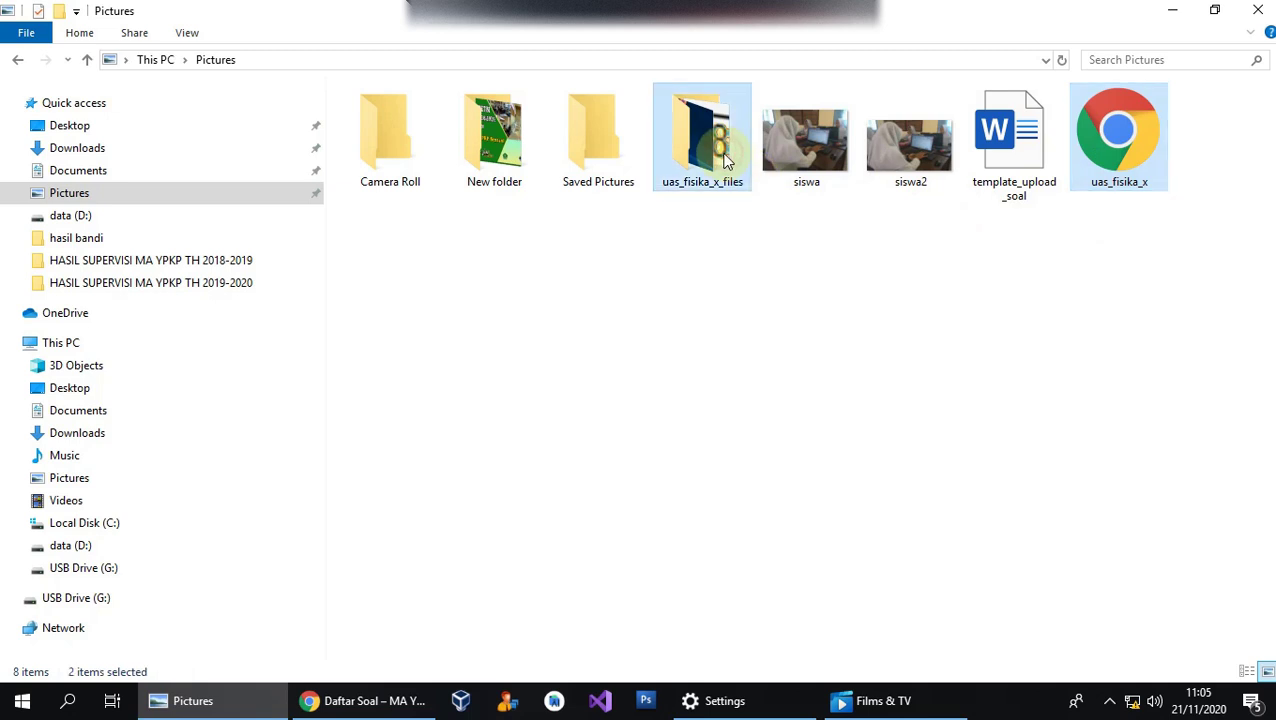
Archive the two selected items with WinRAR as ZIP file 'uas_fisika_x'.
{"action": "right_click", "coordinate": [1105, 172]}
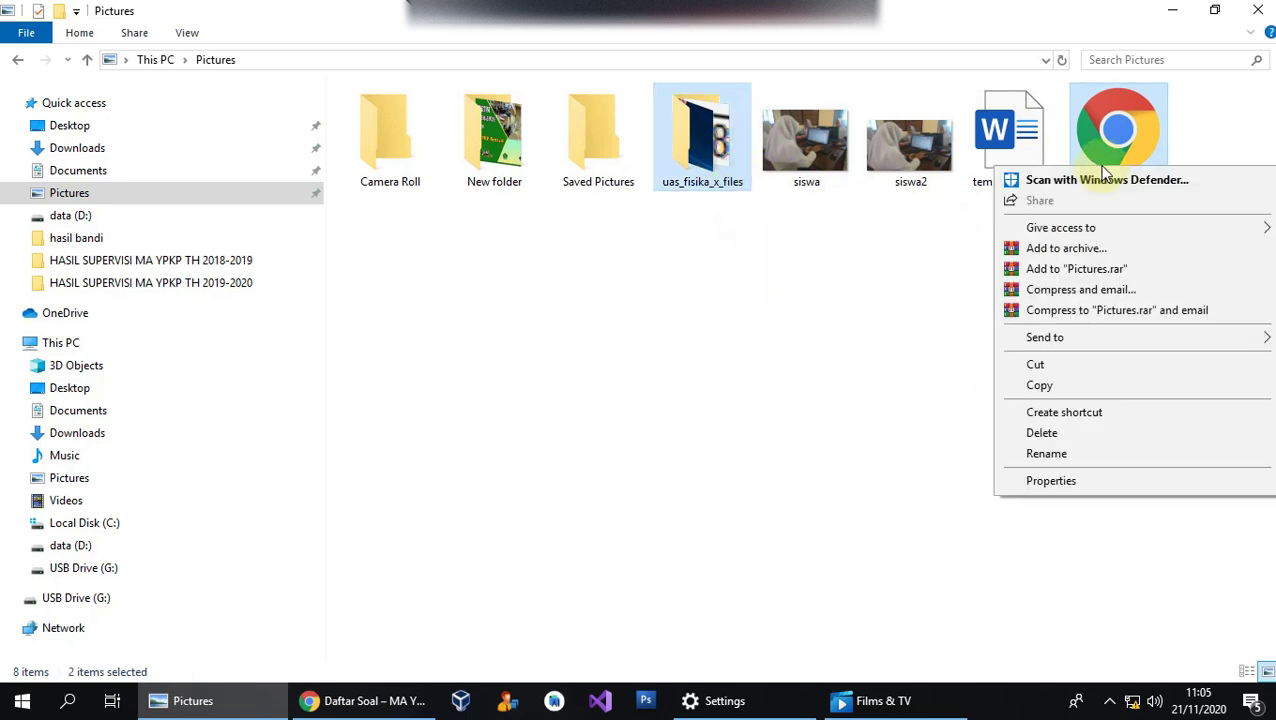
{"action": "left_click", "coordinate": [1078, 250]}
{"action": "left_click_drag", "start_coordinate": [680, 158], "coordinate": [535, 192]}
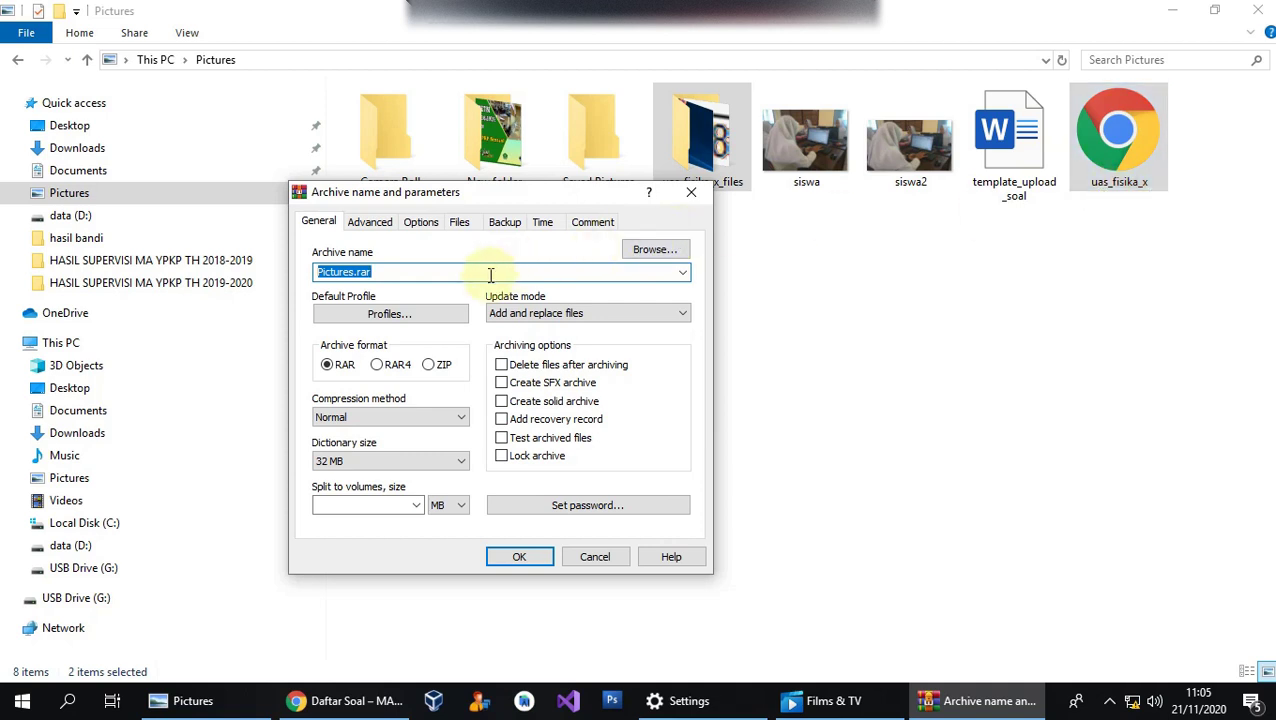
{"action": "type", "text": "uas_"}
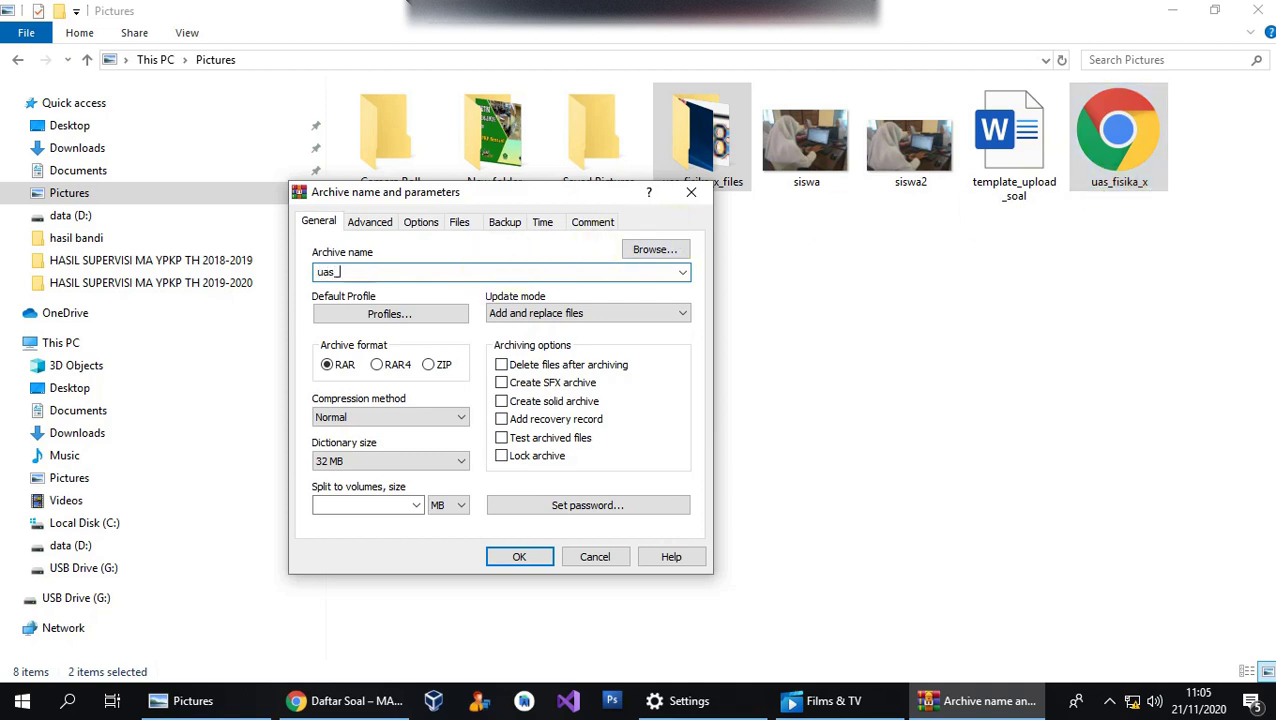
{"action": "type", "text": "fisika_"}
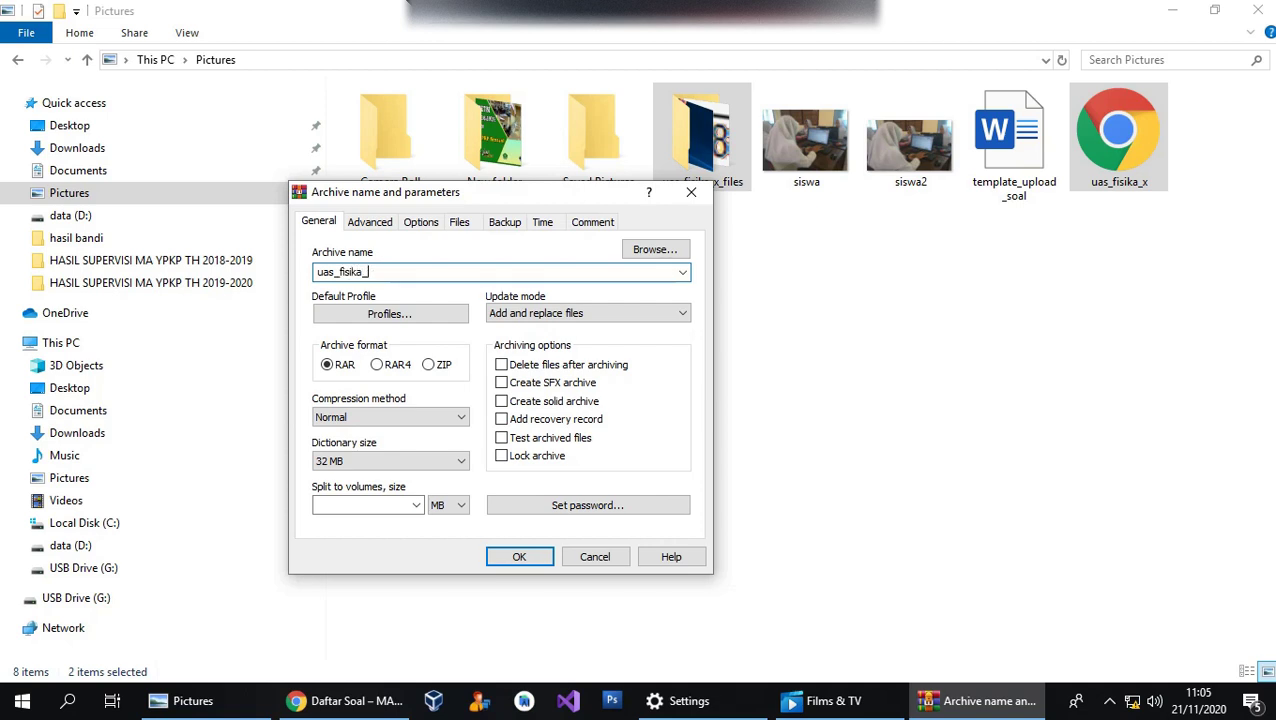
{"action": "type", "text": "x"}
{"action": "left_click", "coordinate": [431, 367]}
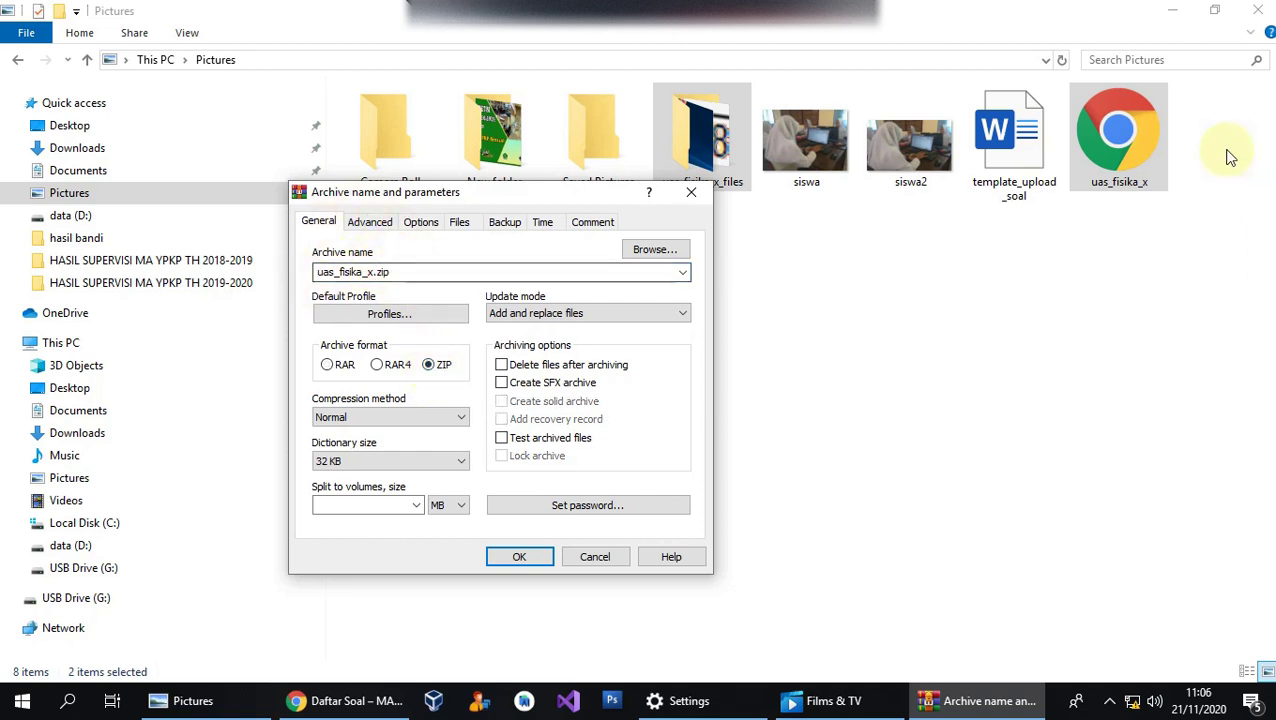
{"action": "left_click", "coordinate": [518, 556]}
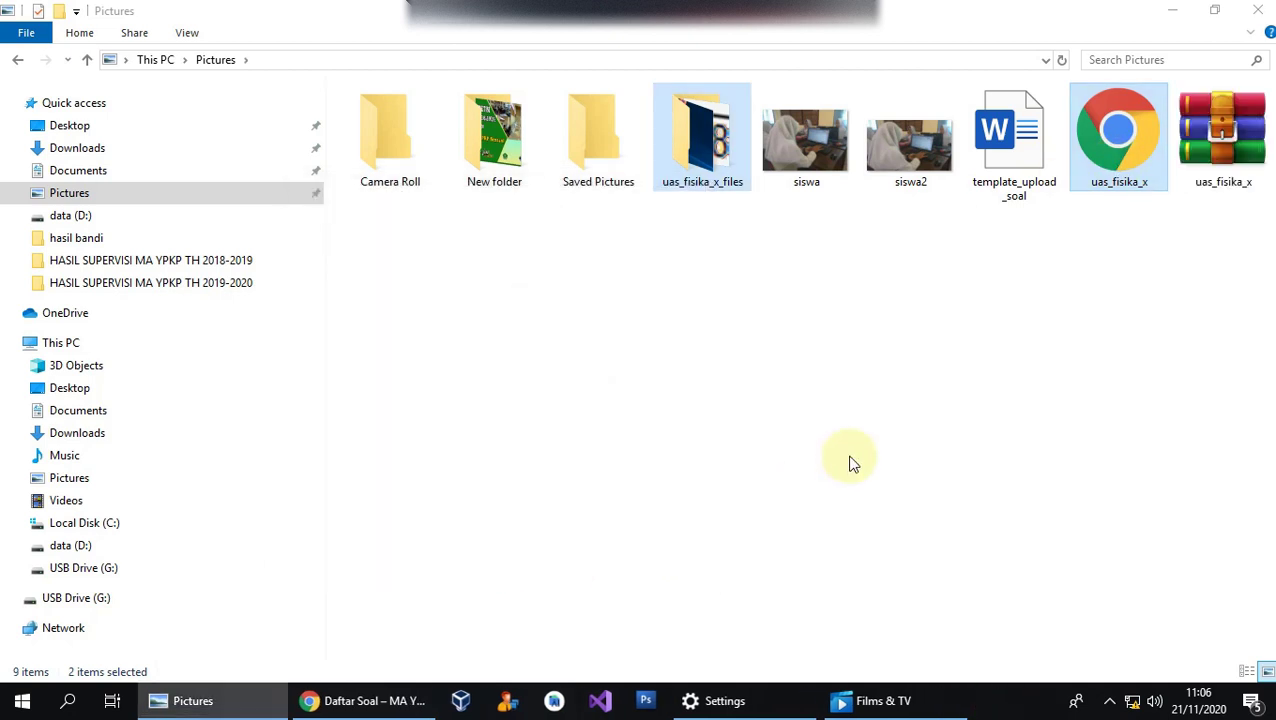
{"action": "left_click", "coordinate": [1207, 142]}
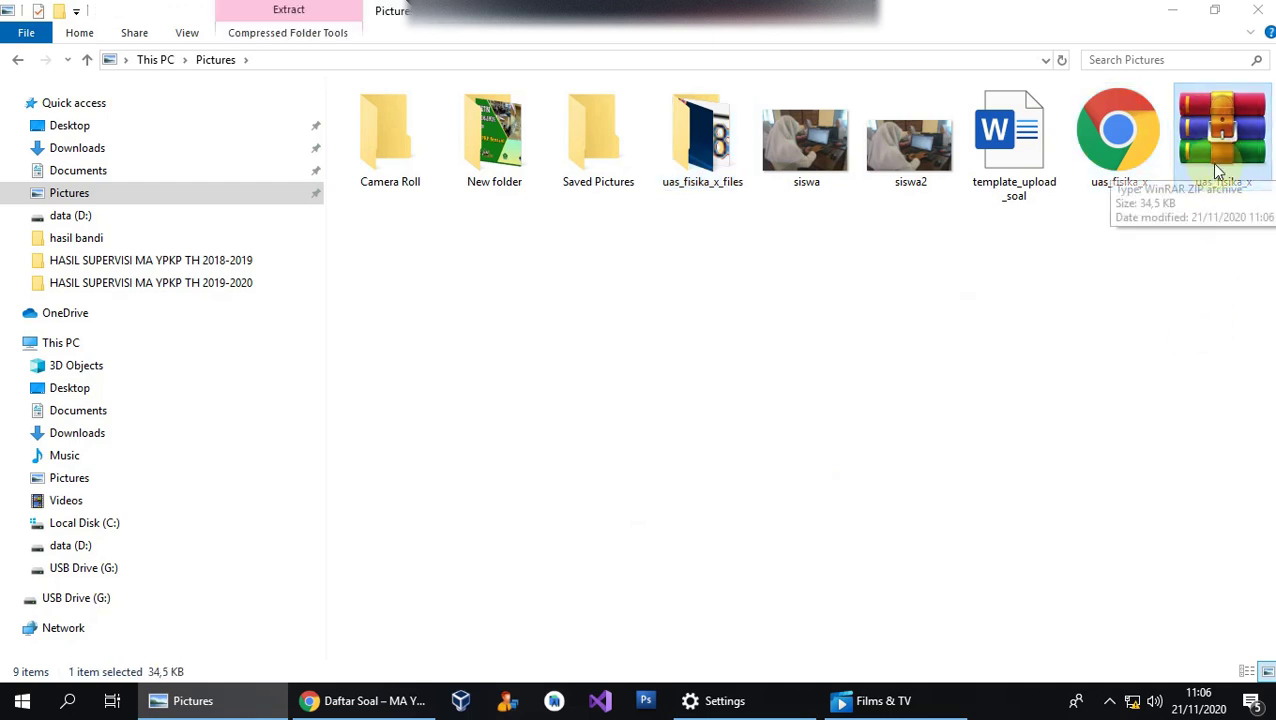
Upload uas_fisika_x.zip from Pictures through the Import Soal form into Pengukuran.
{"action": "left_click", "coordinate": [380, 700]}
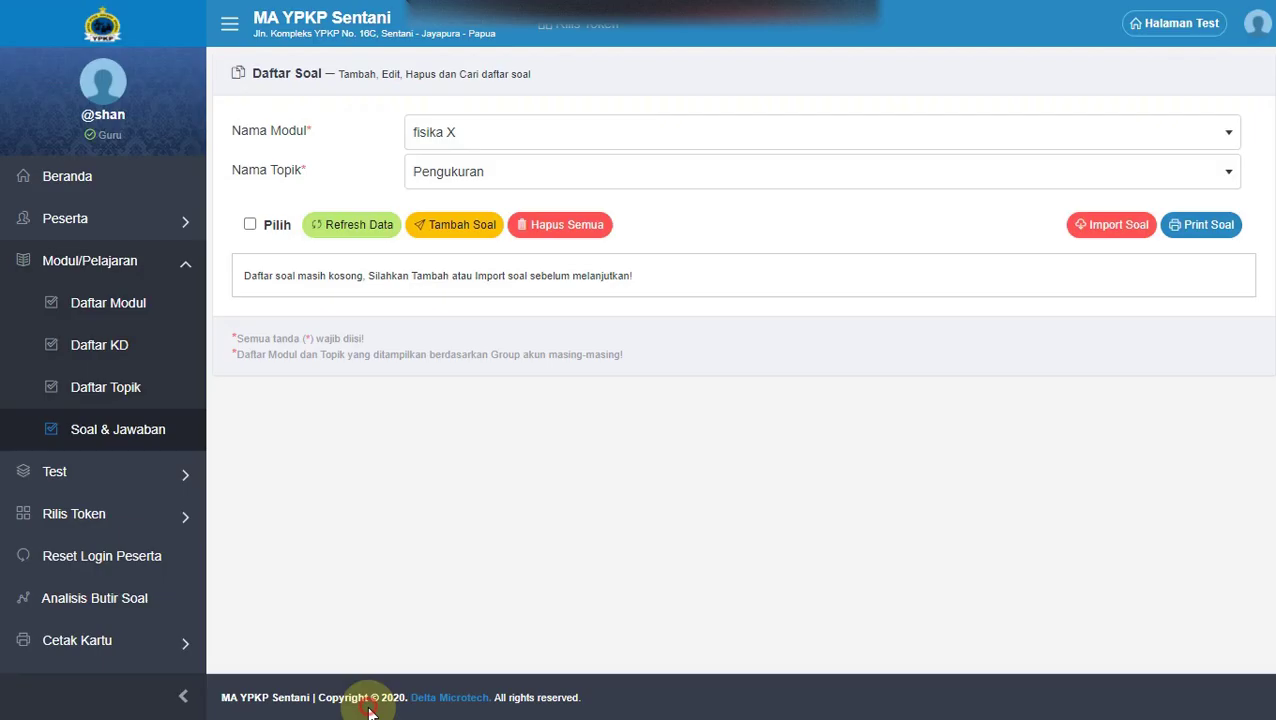
{"action": "left_click", "coordinate": [542, 501]}
{"action": "left_click", "coordinate": [1115, 226]}
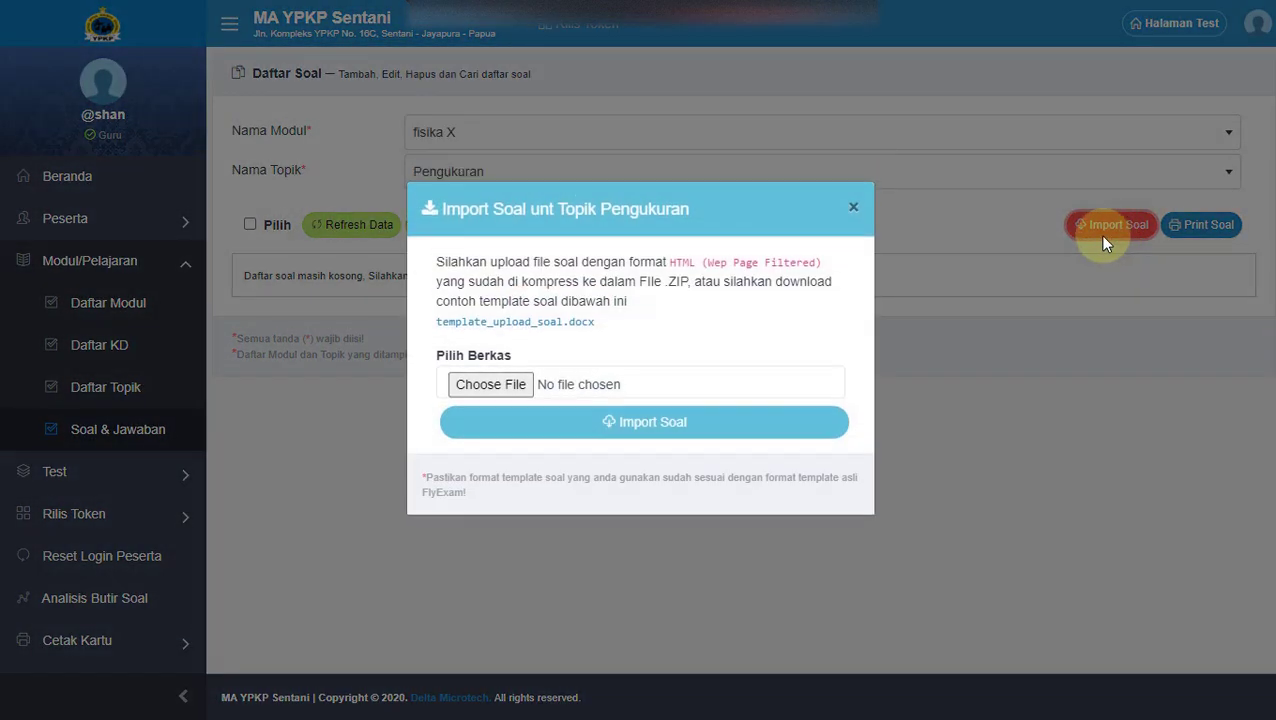
{"action": "left_click", "coordinate": [495, 398]}
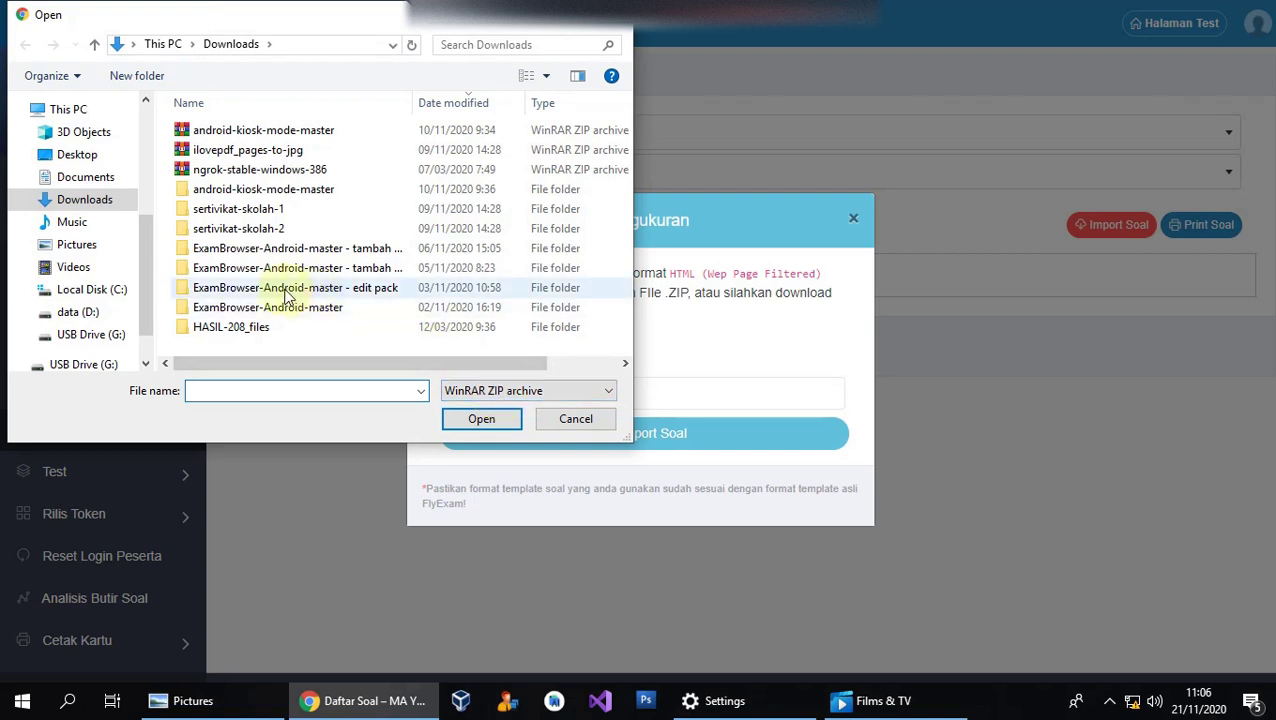
{"action": "left_click", "coordinate": [80, 248]}
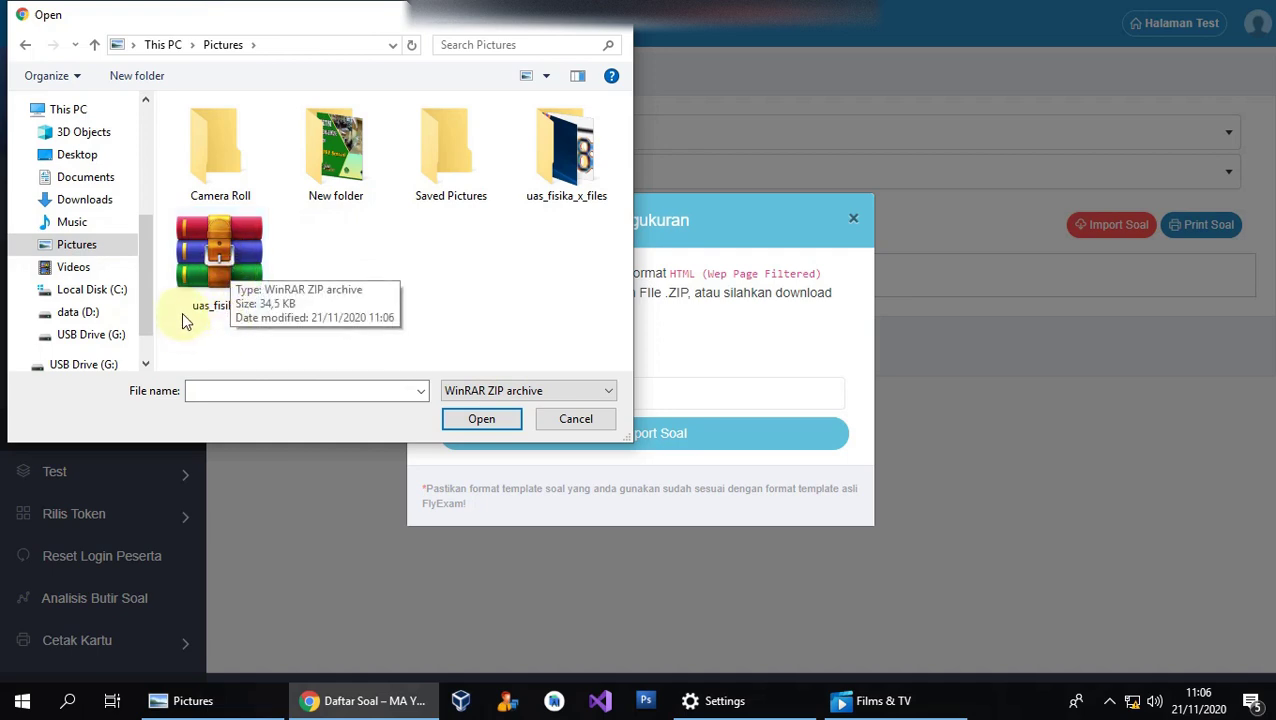
{"action": "left_click", "coordinate": [236, 270]}
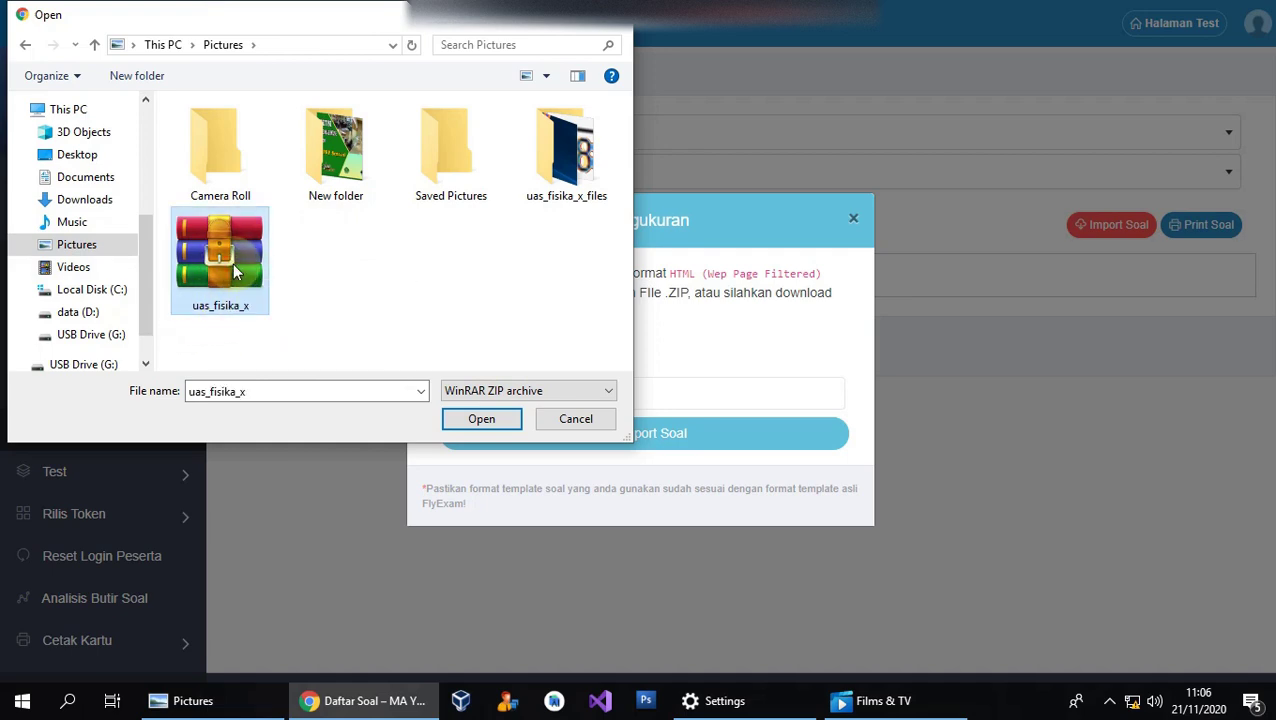
{"action": "left_click", "coordinate": [478, 420]}
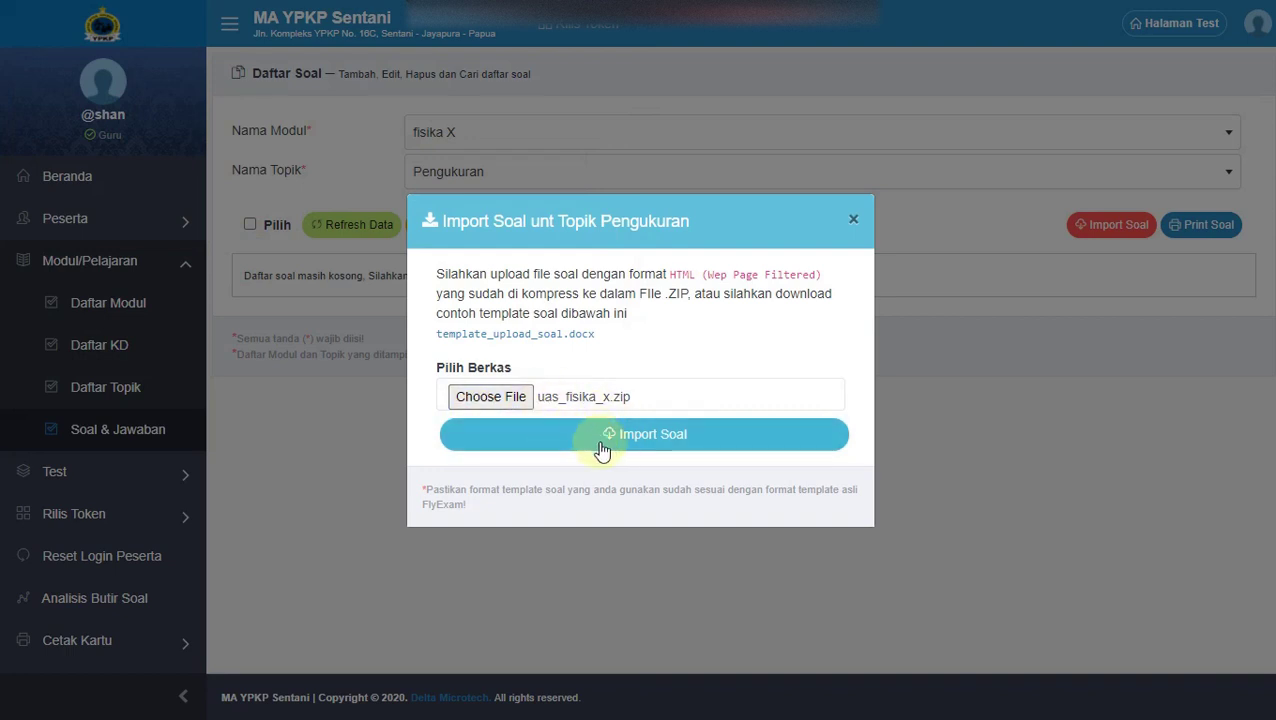
{"action": "left_click", "coordinate": [686, 438]}
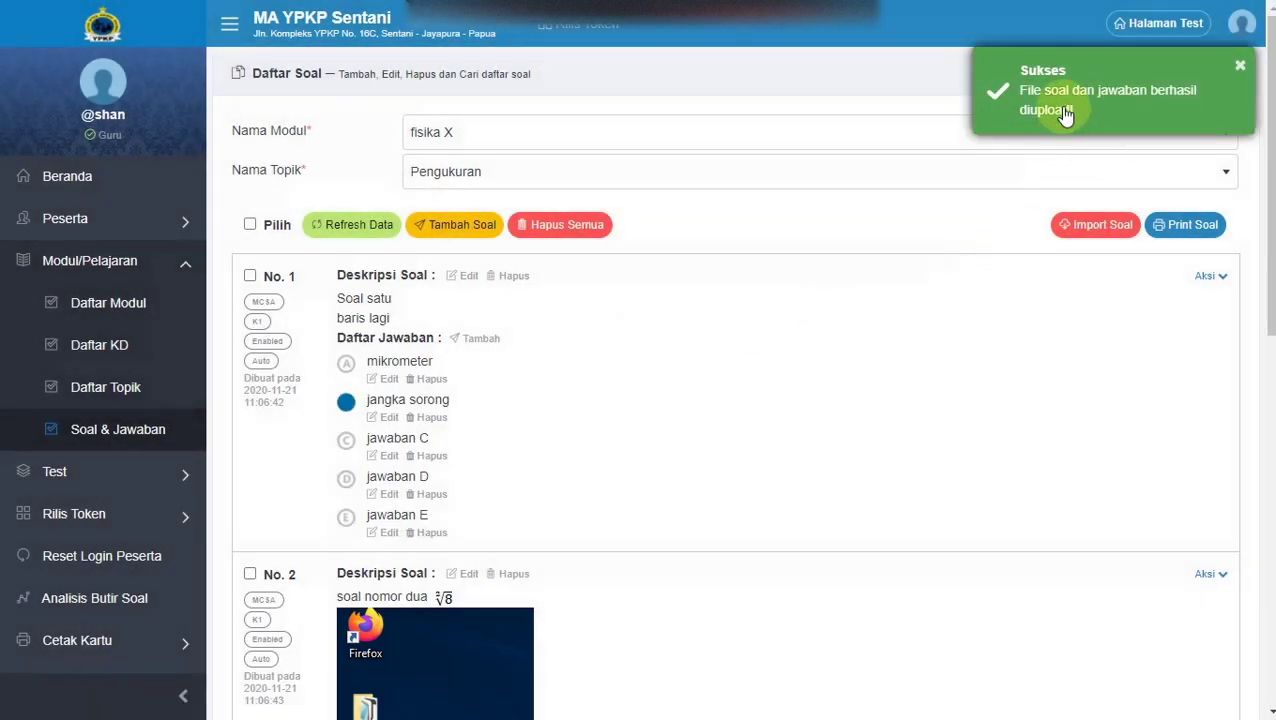
Dismiss the upload notice and scroll through imported questions No. 1 to No. 3.
{"action": "left_click", "coordinate": [1065, 115]}
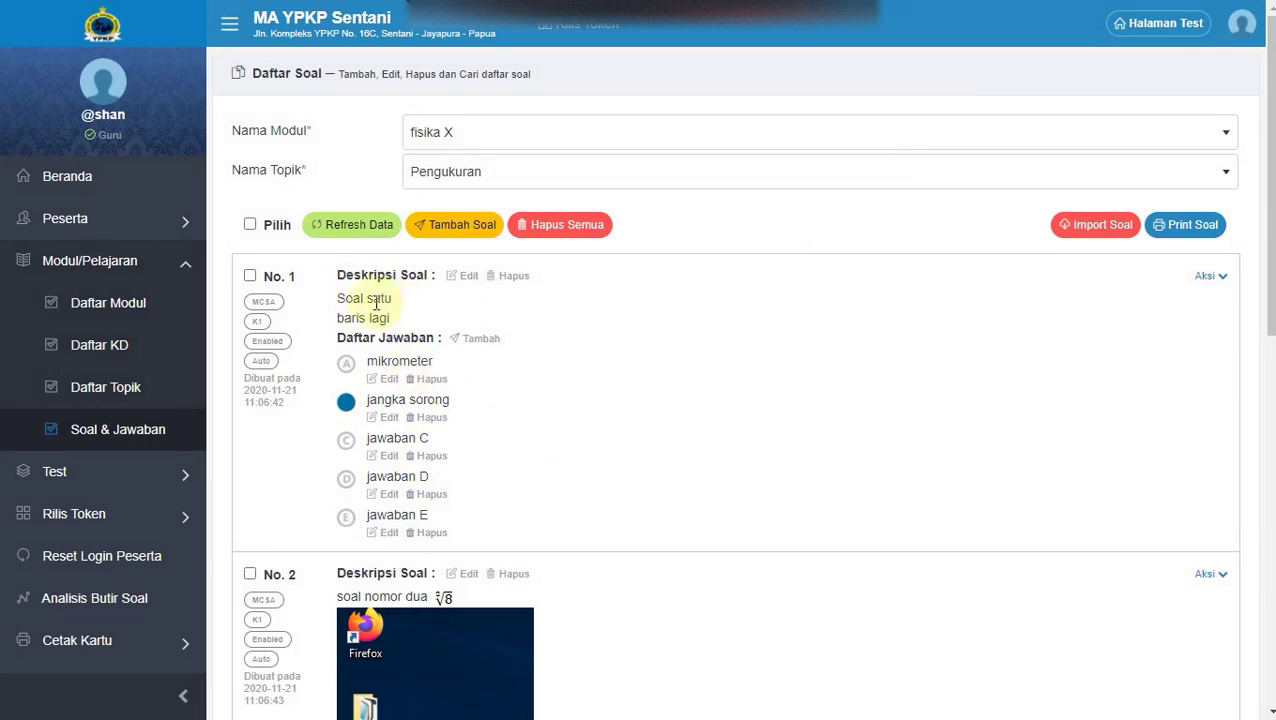
{"action": "scroll", "coordinate": [572, 515], "scroll_direction": "down", "scroll_amount": 2}
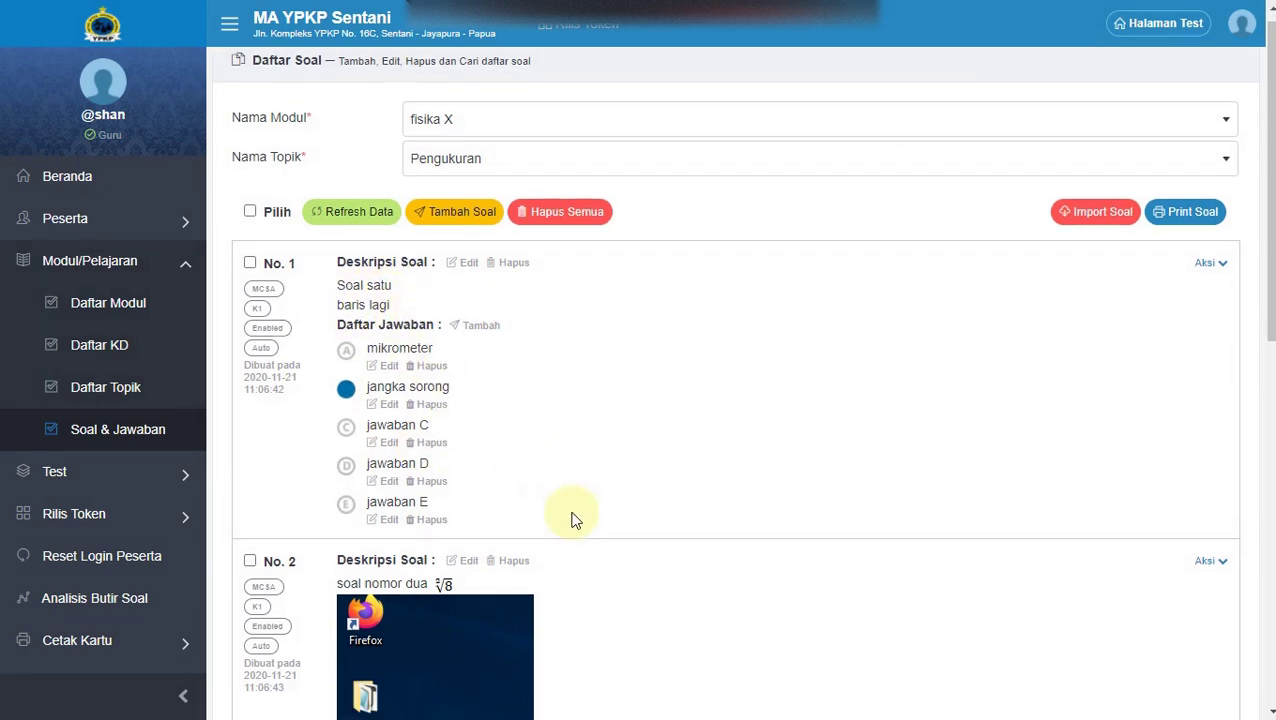
{"action": "scroll", "coordinate": [605, 443], "scroll_direction": "down", "scroll_amount": 2}
{"action": "scroll", "coordinate": [600, 440], "scroll_direction": "down", "scroll_amount": 5}
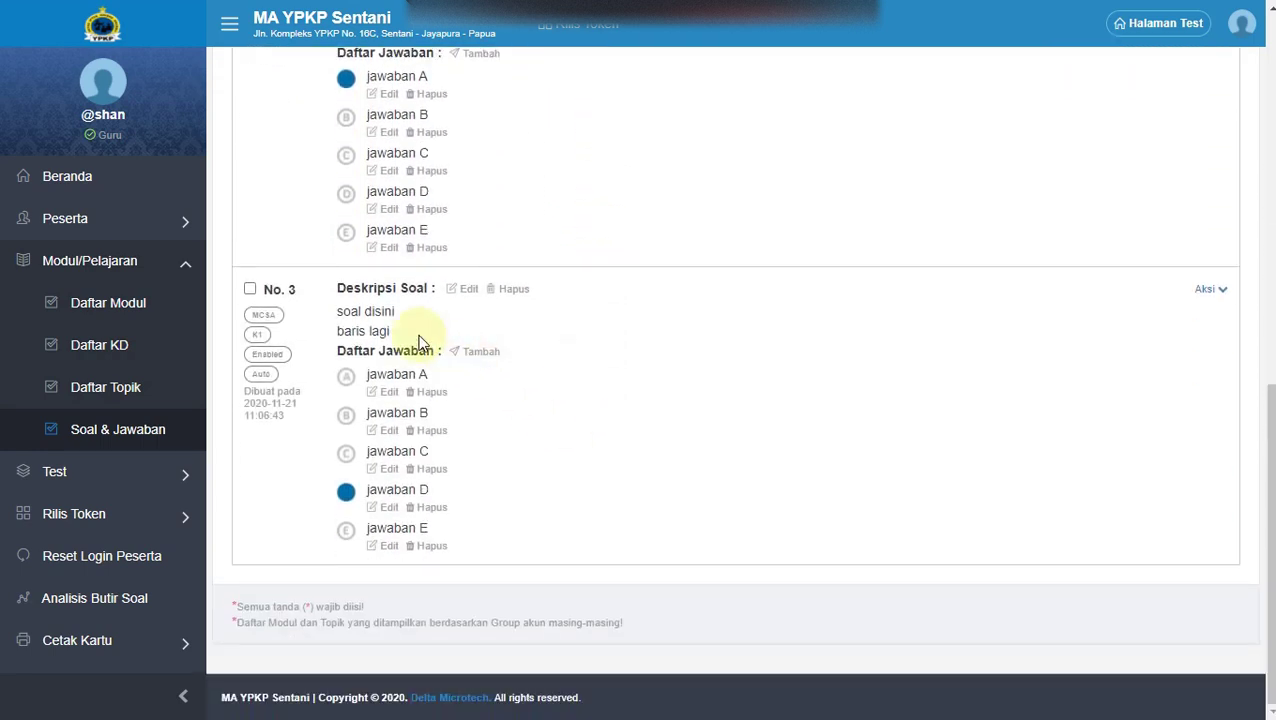
{"action": "scroll", "coordinate": [461, 444], "scroll_direction": "up", "scroll_amount": 4}
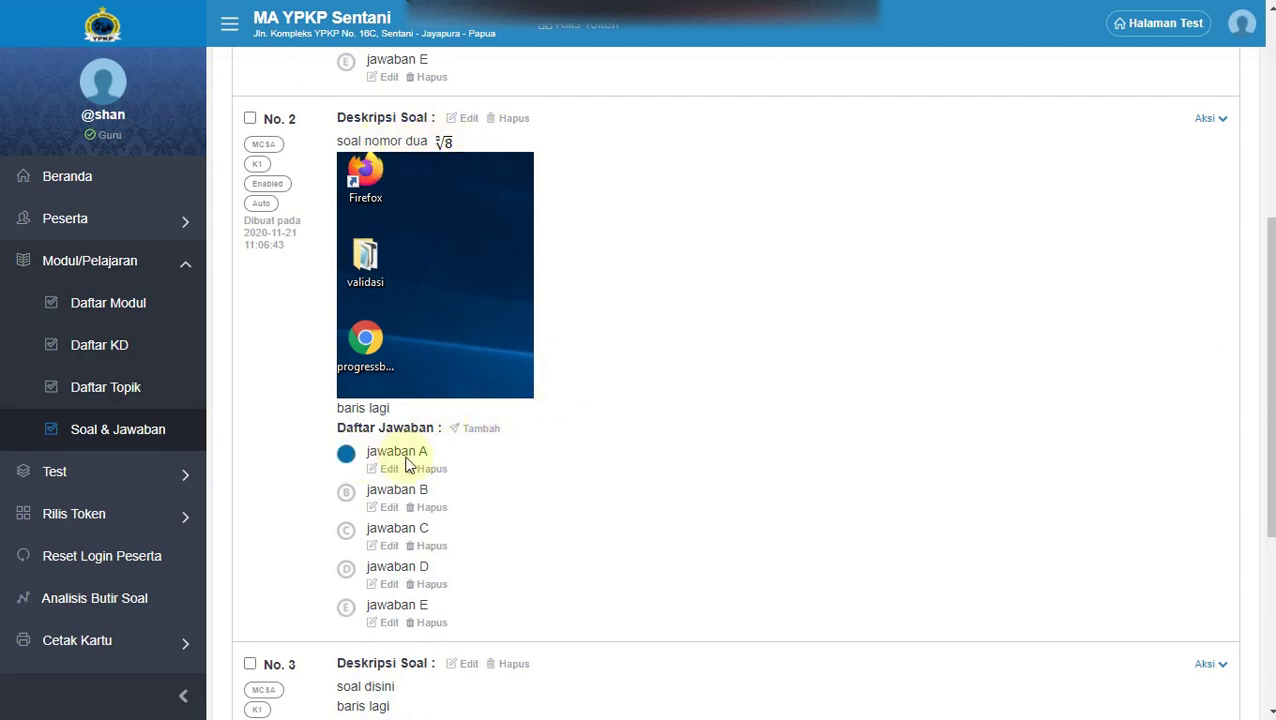
{"action": "scroll", "coordinate": [493, 322], "scroll_direction": "up", "scroll_amount": 3}
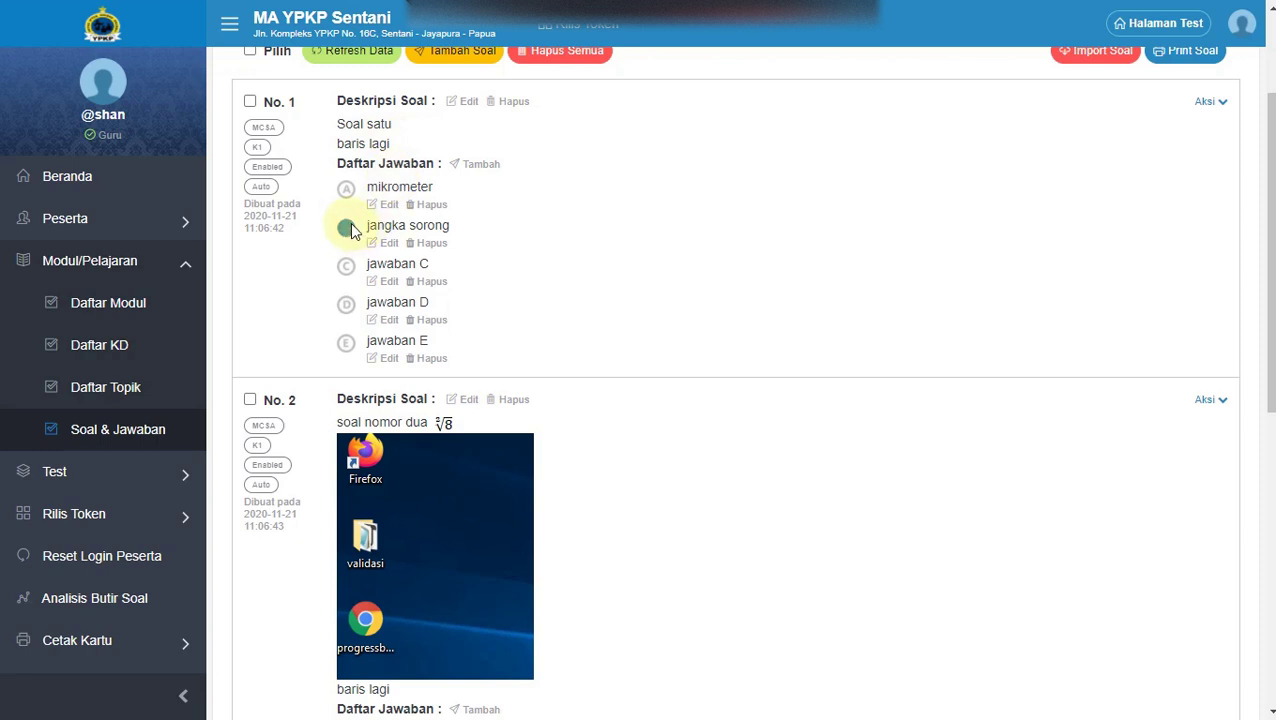
{"action": "scroll", "coordinate": [470, 418], "scroll_direction": "down", "scroll_amount": 7}
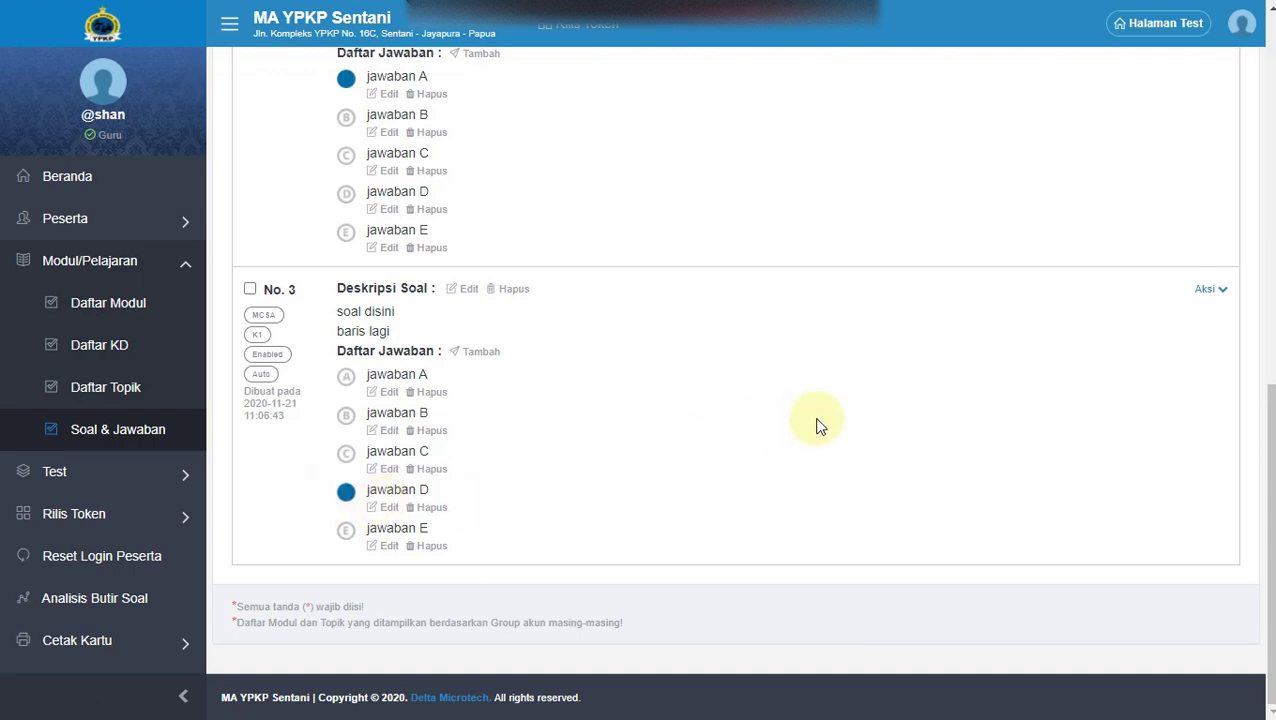
{"action": "scroll", "coordinate": [818, 409], "scroll_direction": "up", "scroll_amount": 5}
{"action": "scroll", "coordinate": [821, 406], "scroll_direction": "up", "scroll_amount": 4}
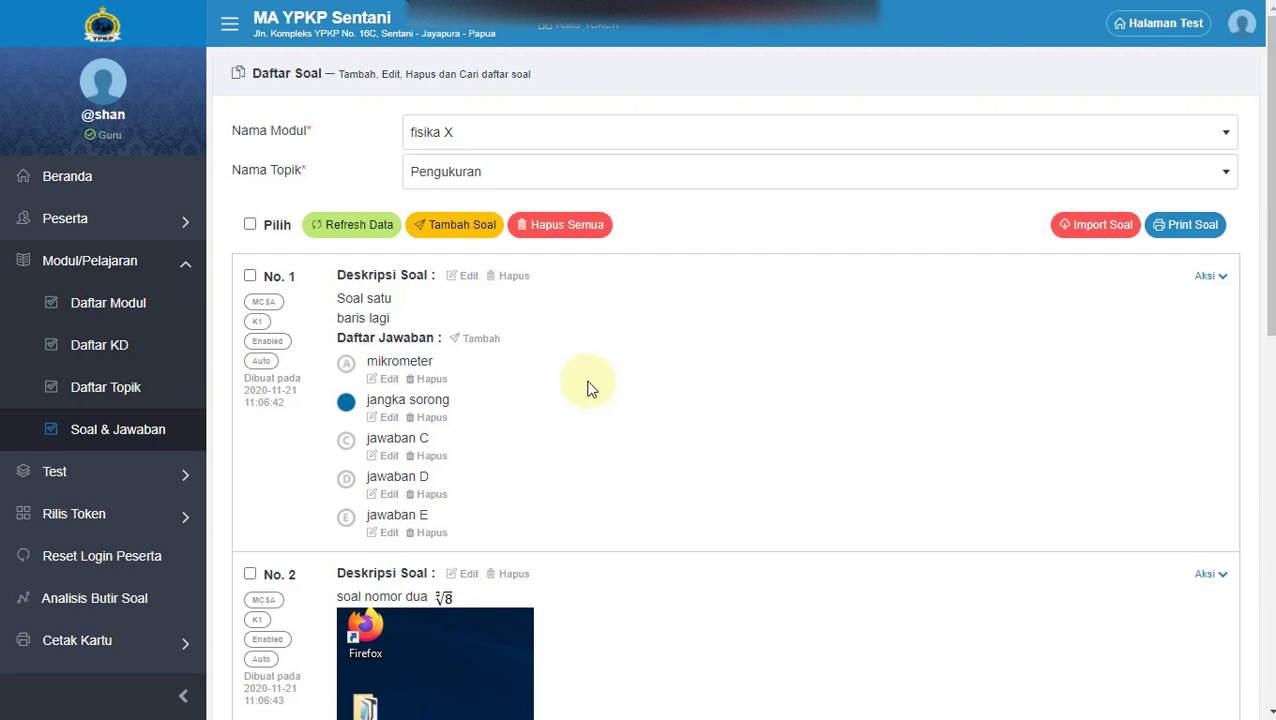
{"action": "scroll", "coordinate": [521, 376], "scroll_direction": "down", "scroll_amount": 10}
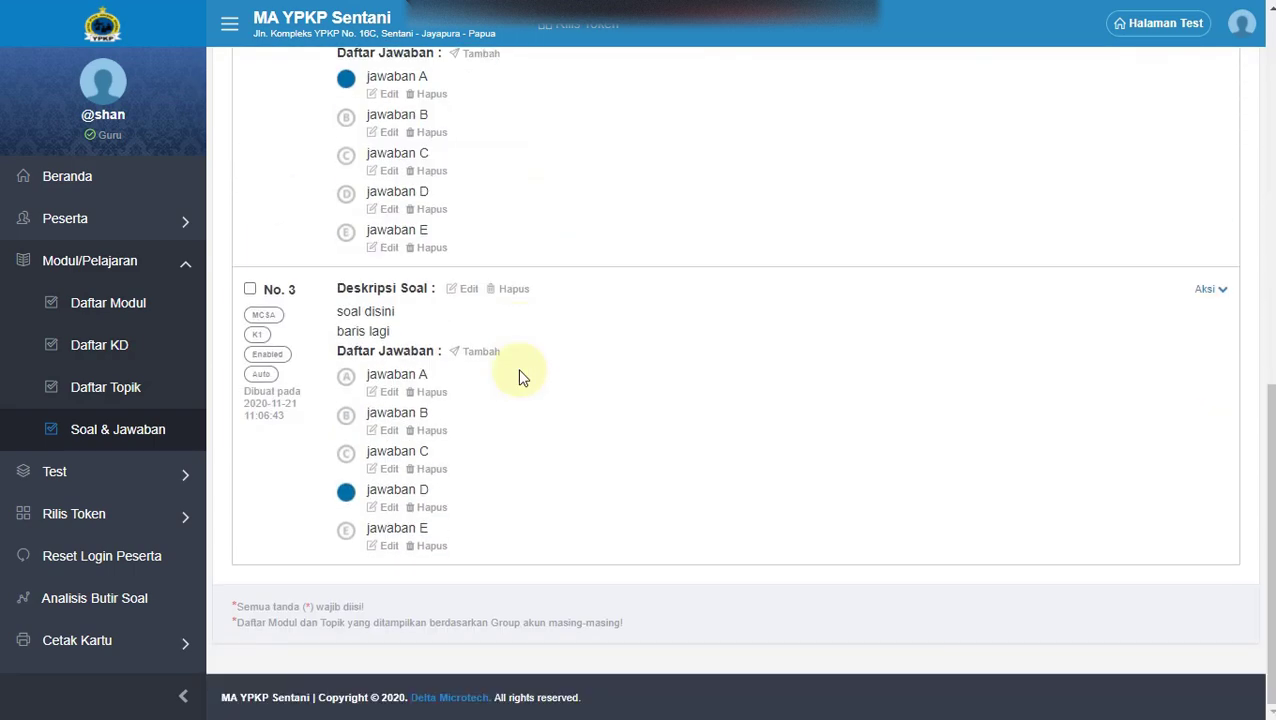
{"action": "scroll", "coordinate": [518, 377], "scroll_direction": "up", "scroll_amount": 10}
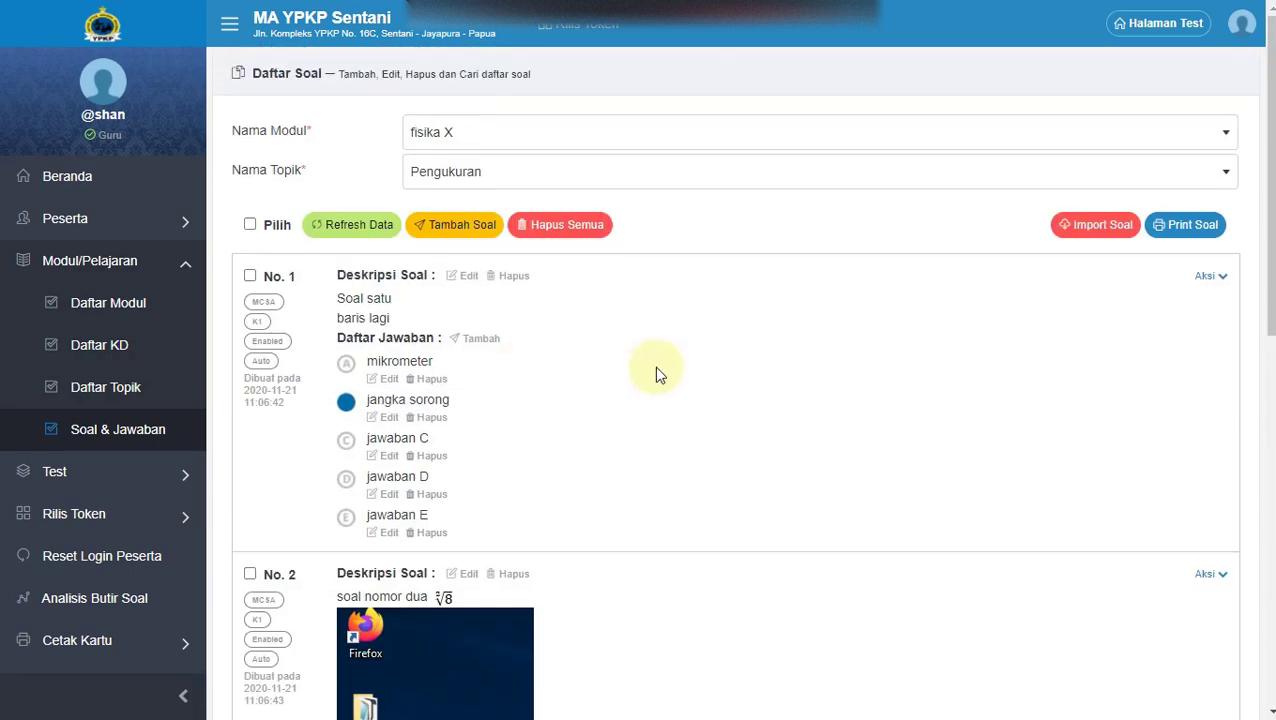